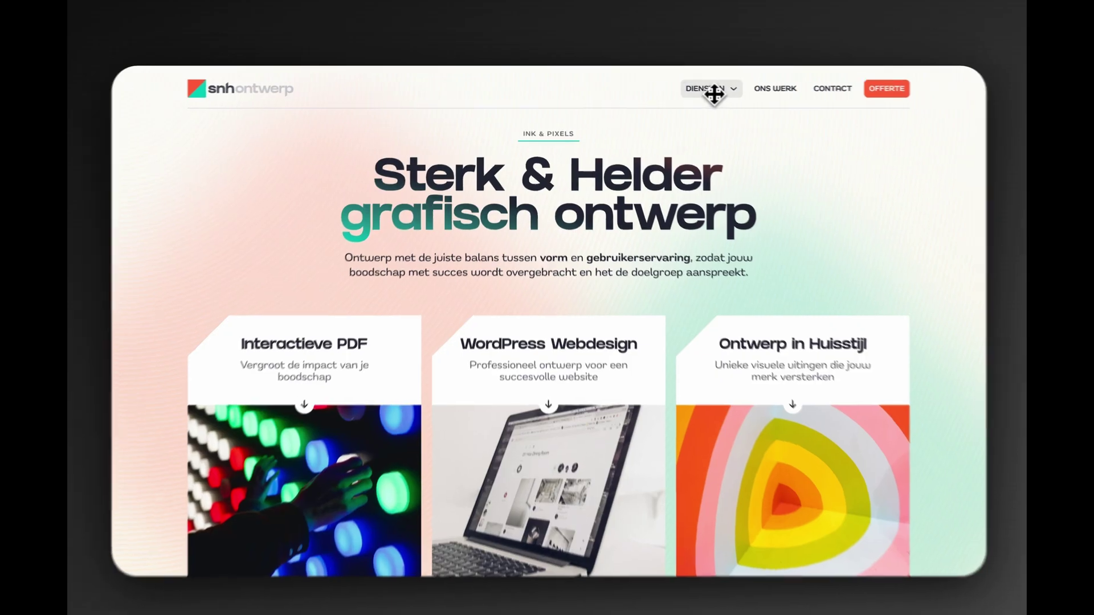
# - Open the DIENSTEN mega menu on the example site to view its three service cards
pyautogui.click(712, 91)
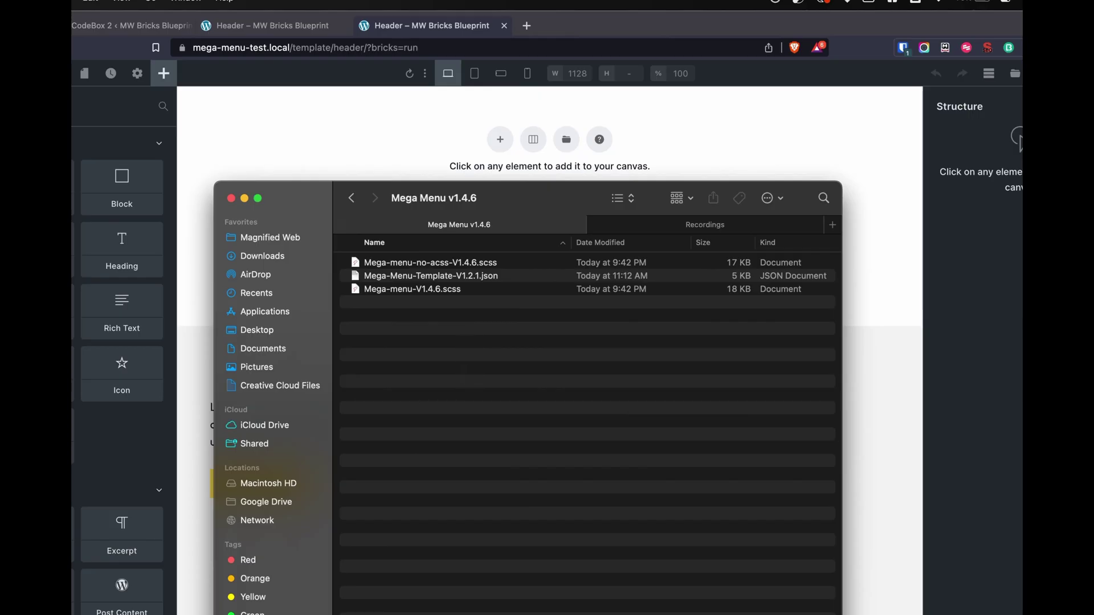
# - Copy the full JSON of Mega-Menu-Template-V1.2.1.json from Visual Studio Code
pyautogui.click(482, 277)
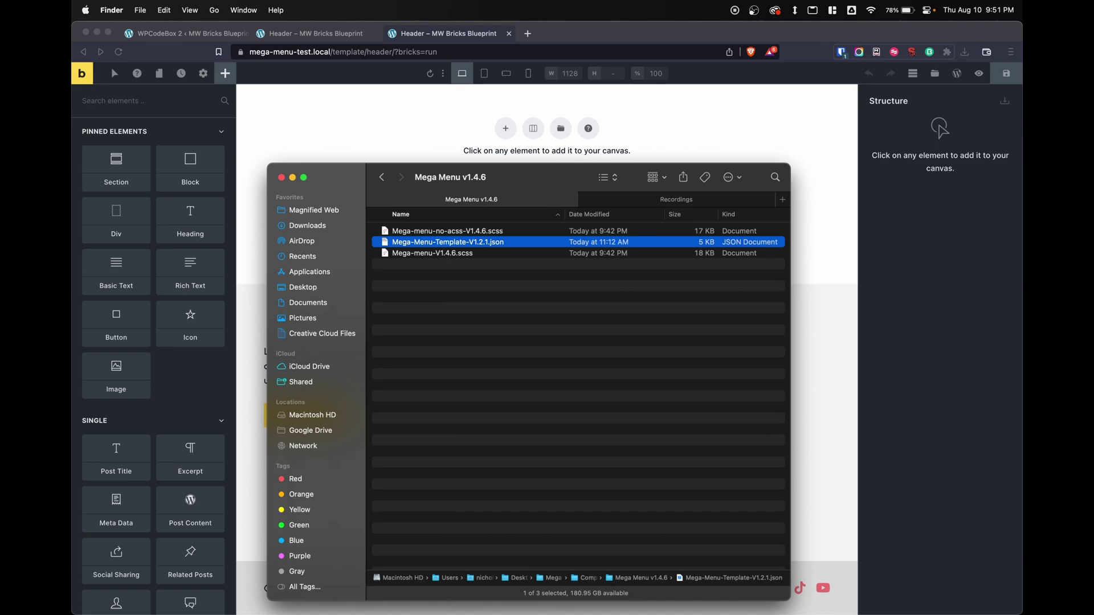
pyautogui.rightClick(446, 244)
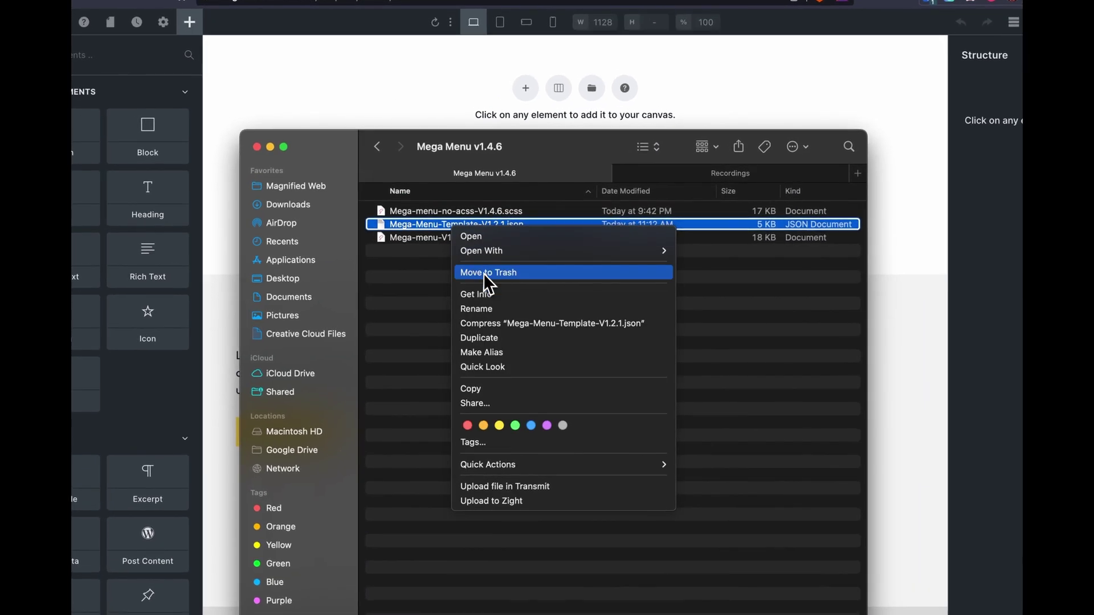
pyautogui.moveTo(539, 251)
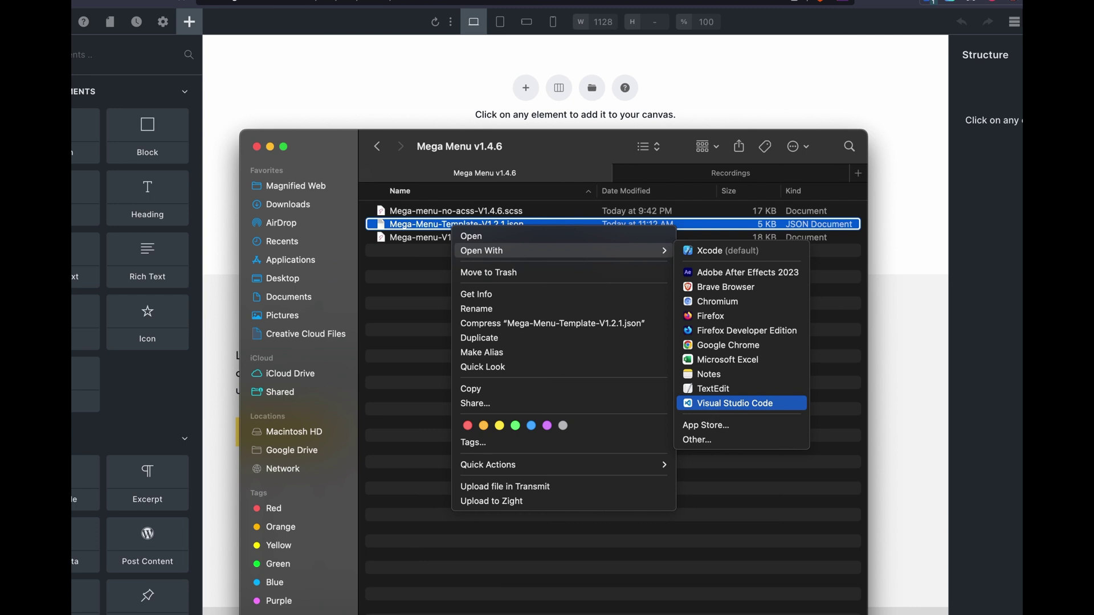
pyautogui.click(735, 403)
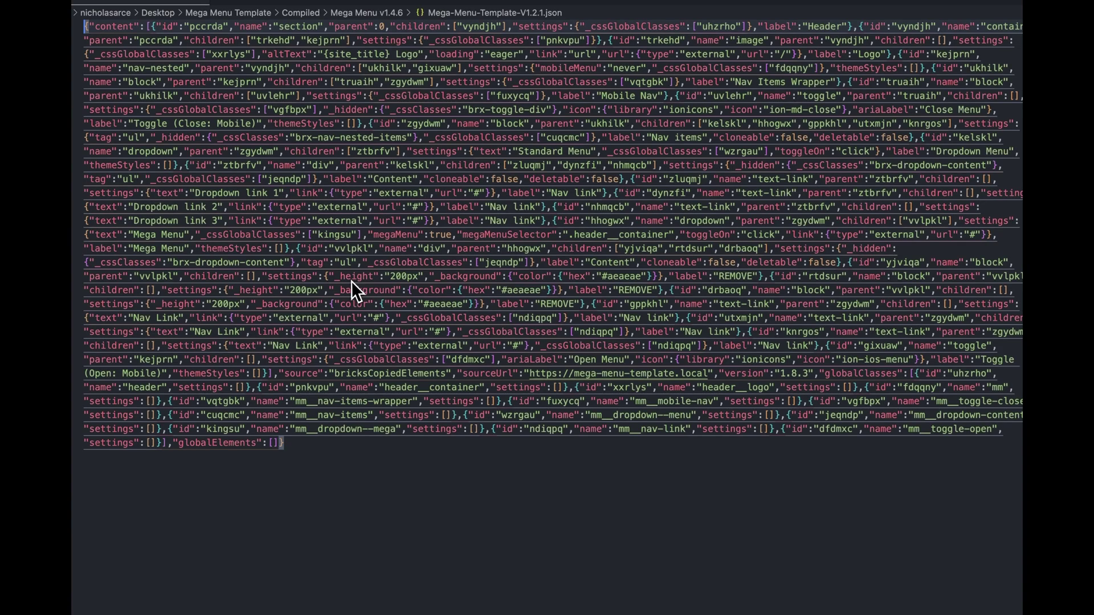
pyautogui.press('super+a')
pyautogui.press('super+c')
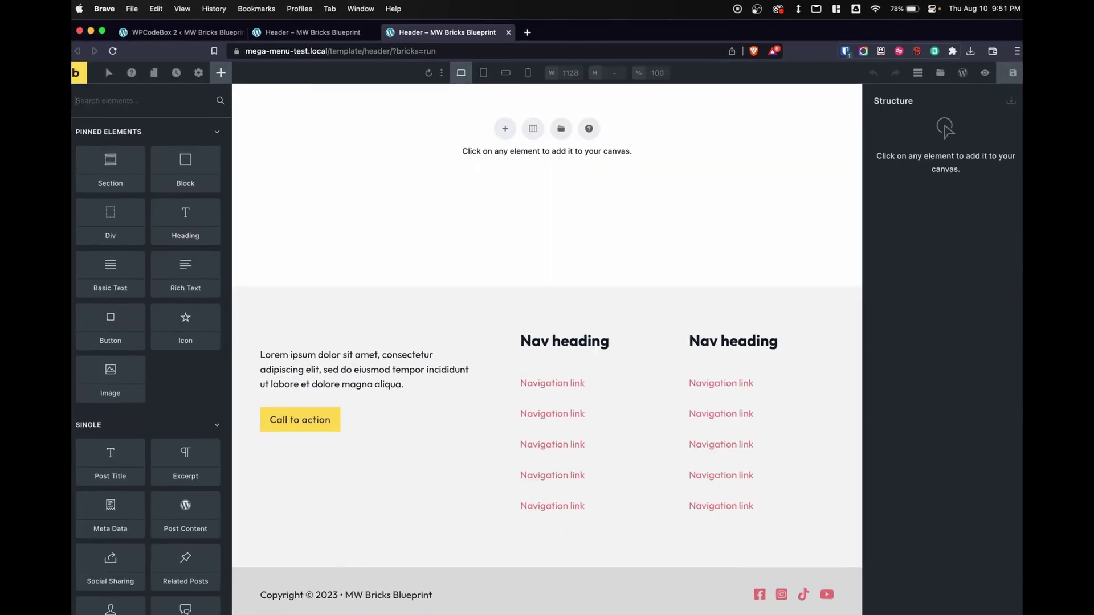
# - Paste the copied mega menu header into the canvas and set its logo to the Logoipsum image
pyautogui.press('super+v')
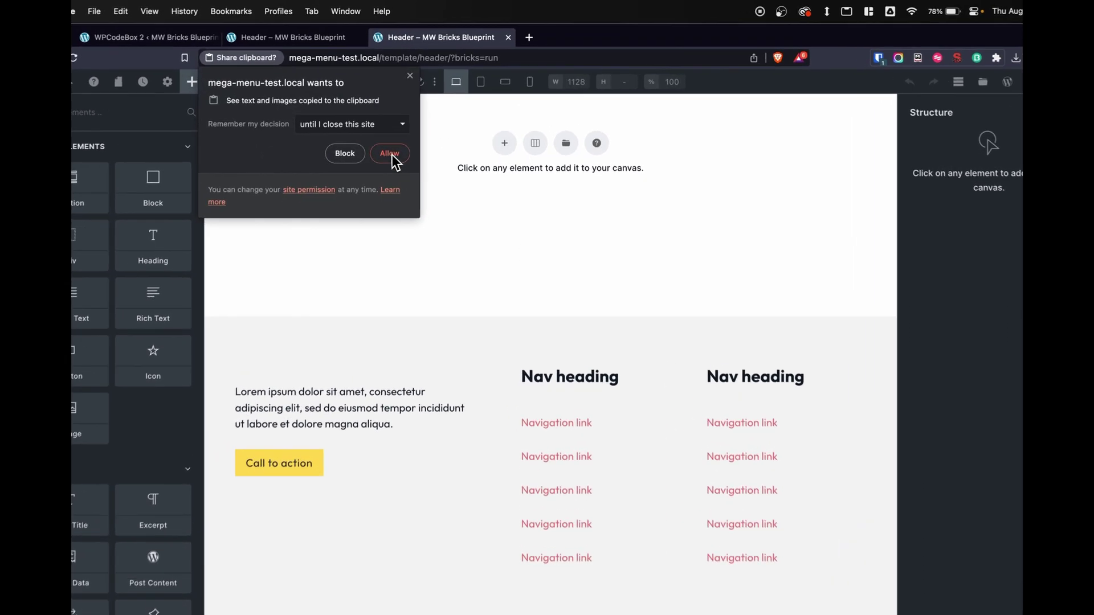
pyautogui.click(402, 138)
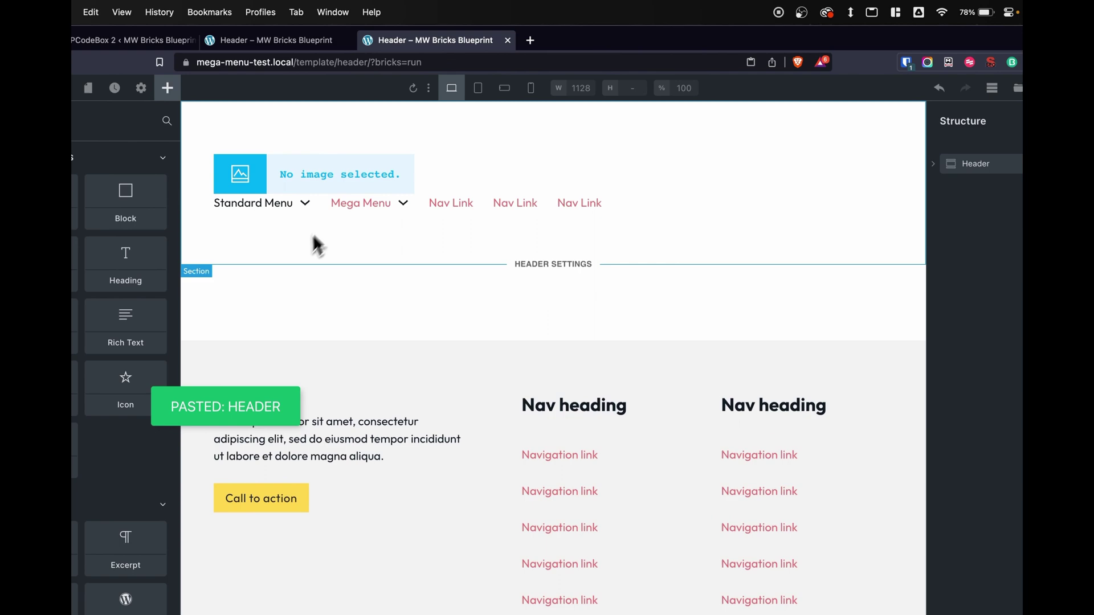
pyautogui.click(255, 158)
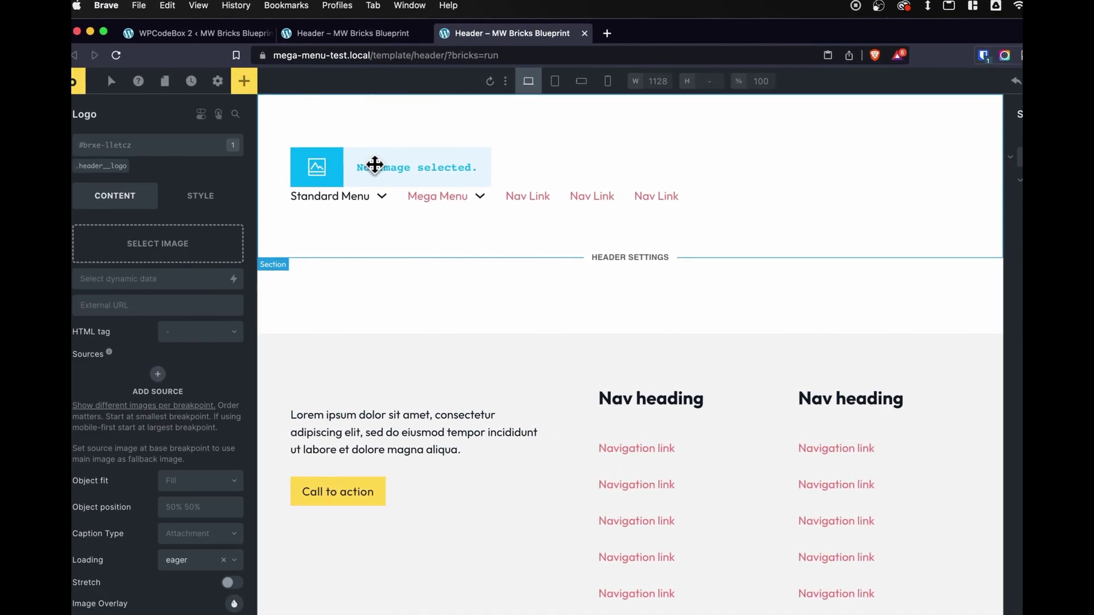
pyautogui.click(142, 254)
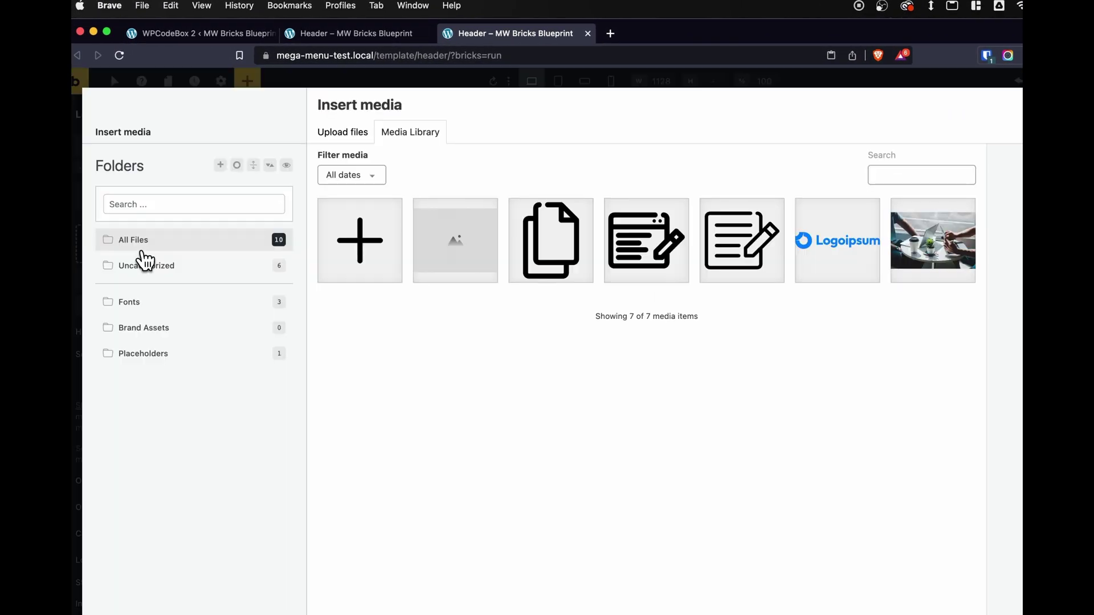
pyautogui.click(788, 220)
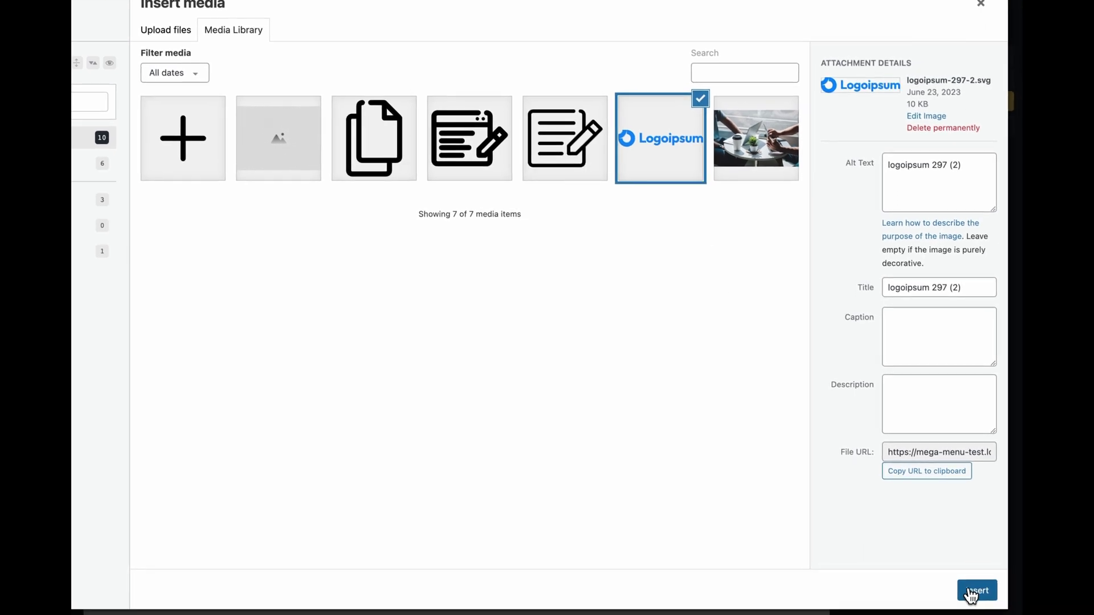
pyautogui.click(979, 591)
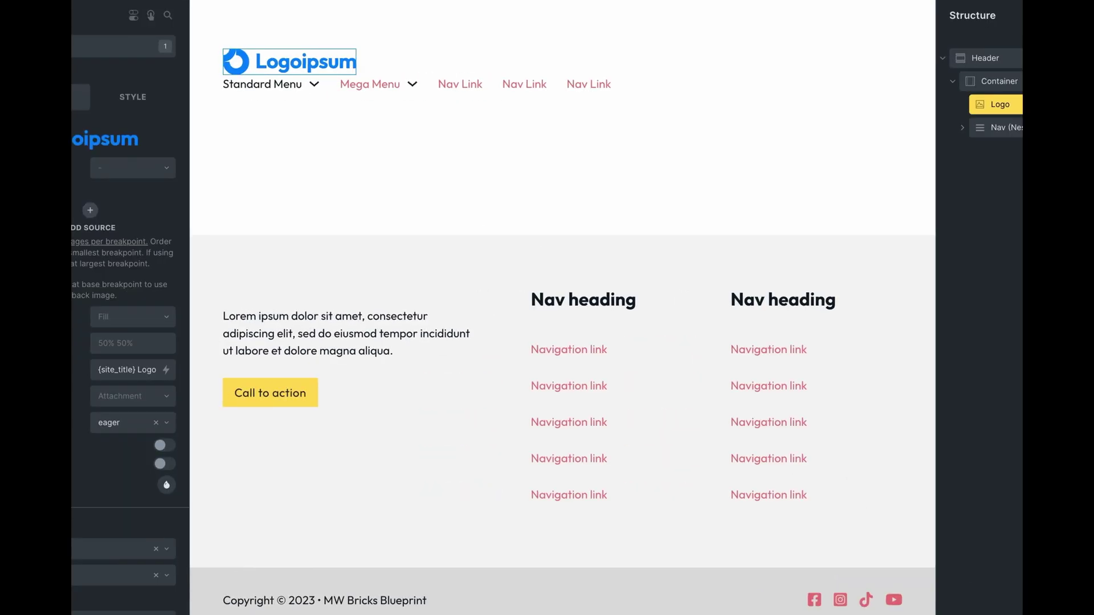
# - Copy all the SCSS from Mega-menu-V1.4.6.scss in the Mega Menu v1.4.6 folder
pyautogui.click(311, 609)
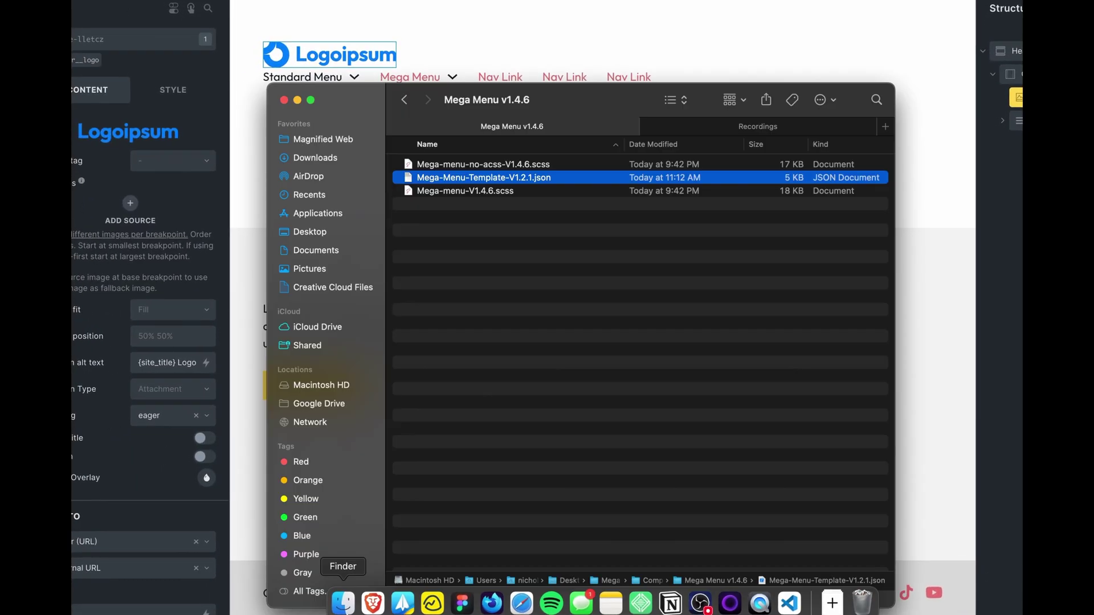
pyautogui.click(474, 194)
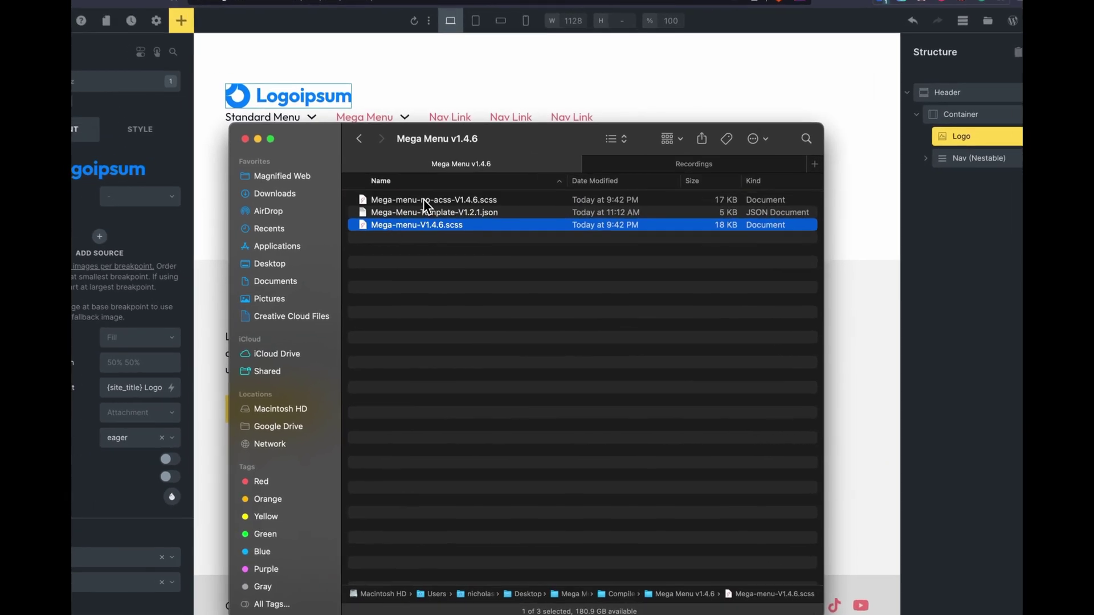
pyautogui.click(439, 231)
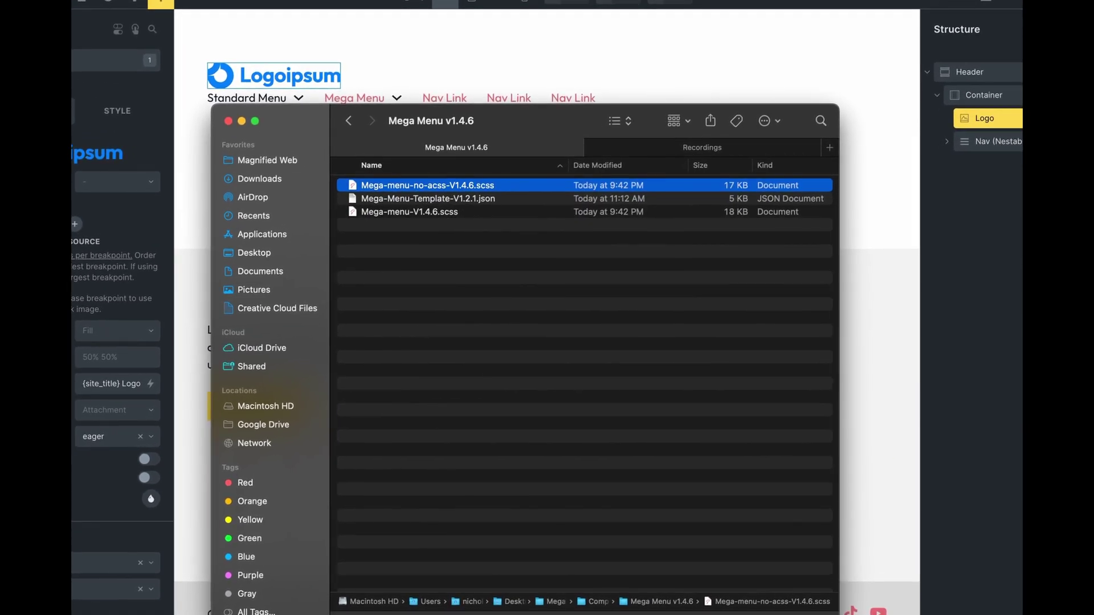
pyautogui.click(402, 214)
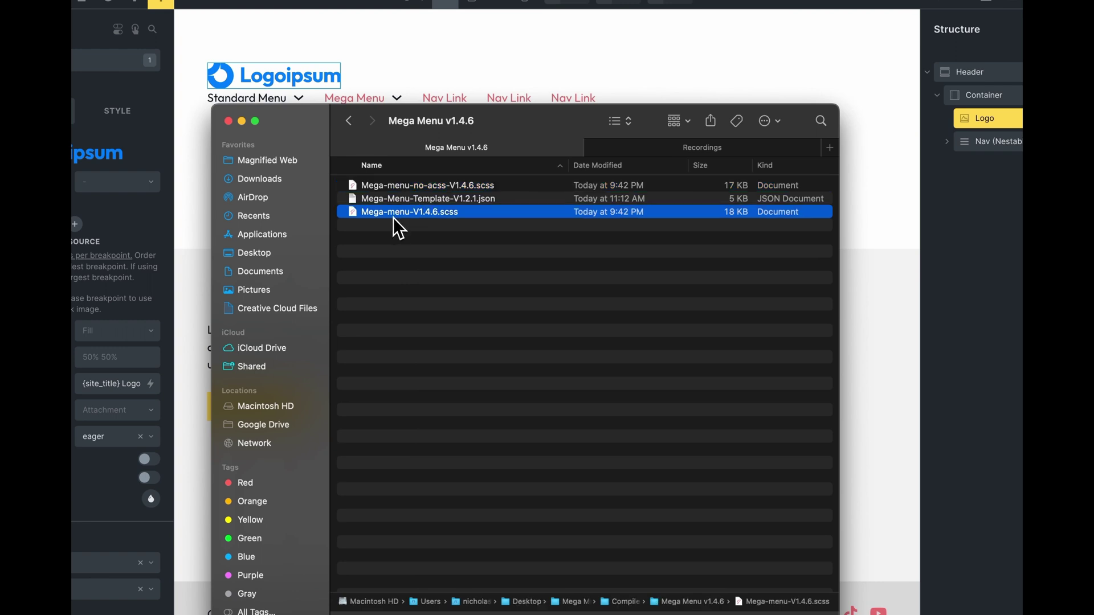
pyautogui.rightClick(405, 214)
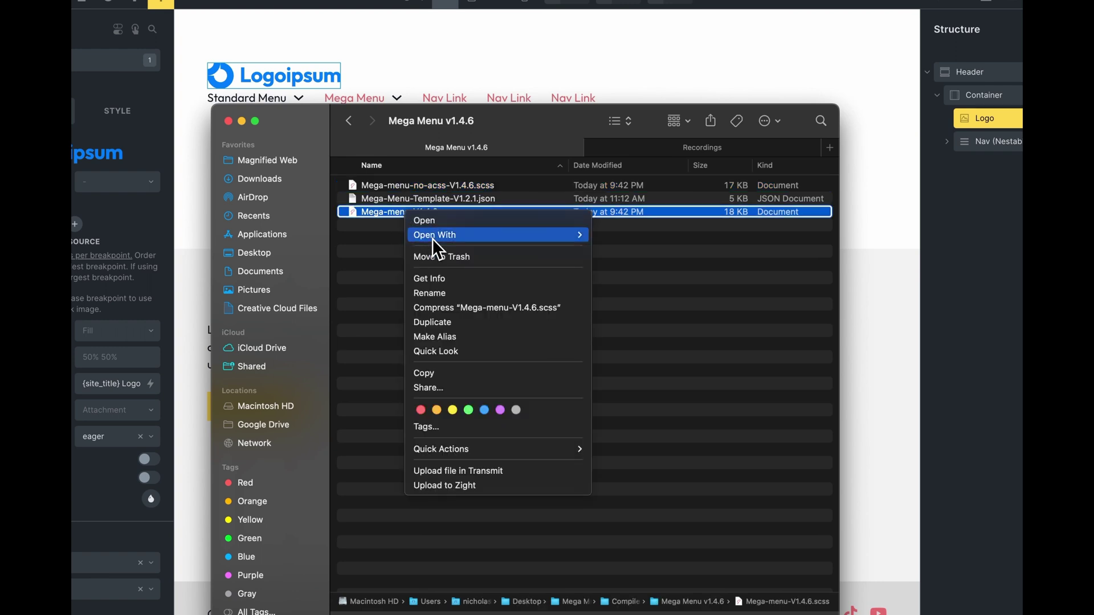
pyautogui.moveTo(432, 236)
pyautogui.click(678, 238)
pyautogui.press('super+a')
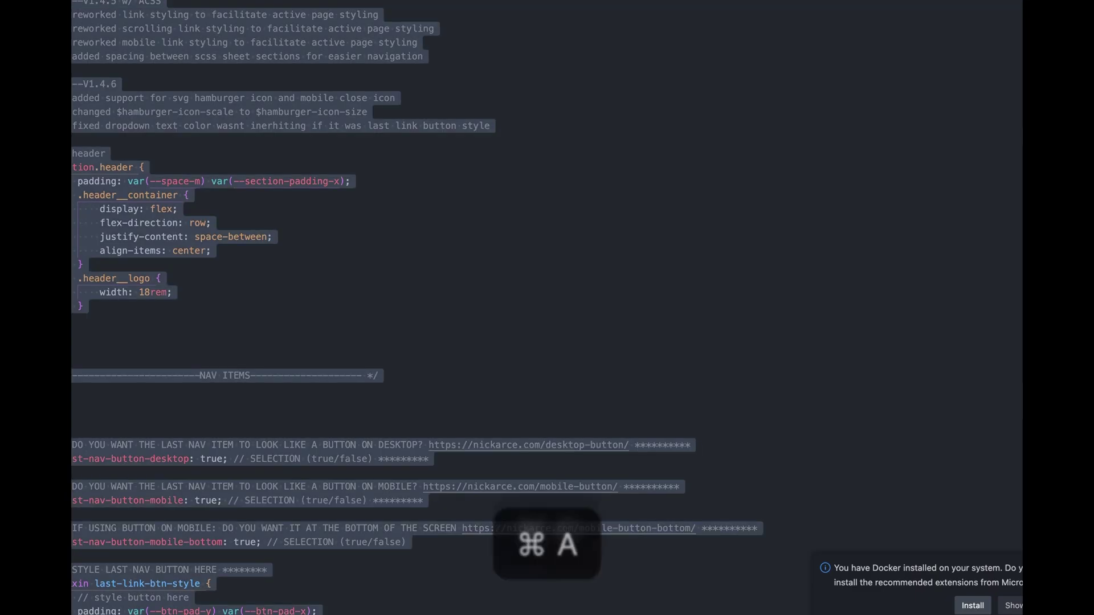
pyautogui.press('super+c')
# - Paste the copied mega menu SCSS into the empty WPCodeBox 2 _header snippet
pyautogui.click(416, 593)
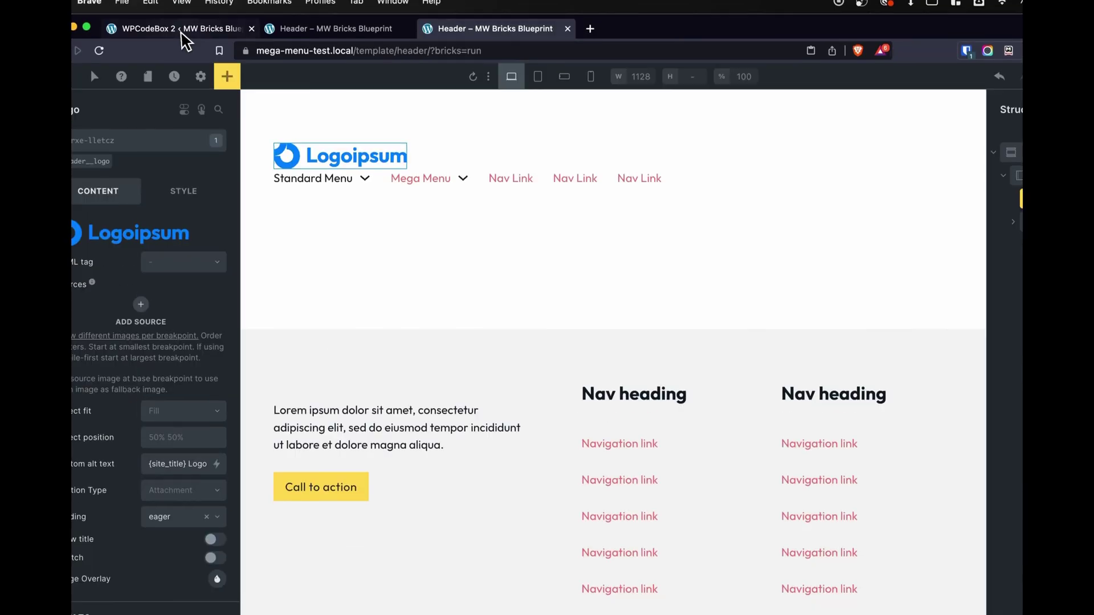
pyautogui.click(182, 38)
pyautogui.click(670, 223)
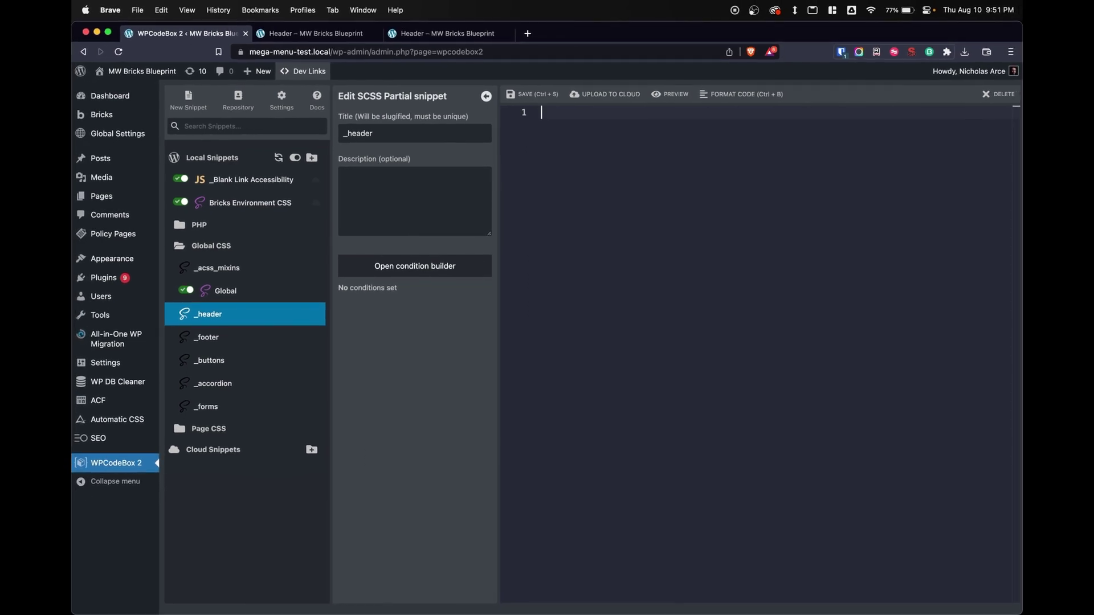
pyautogui.press('super+v')
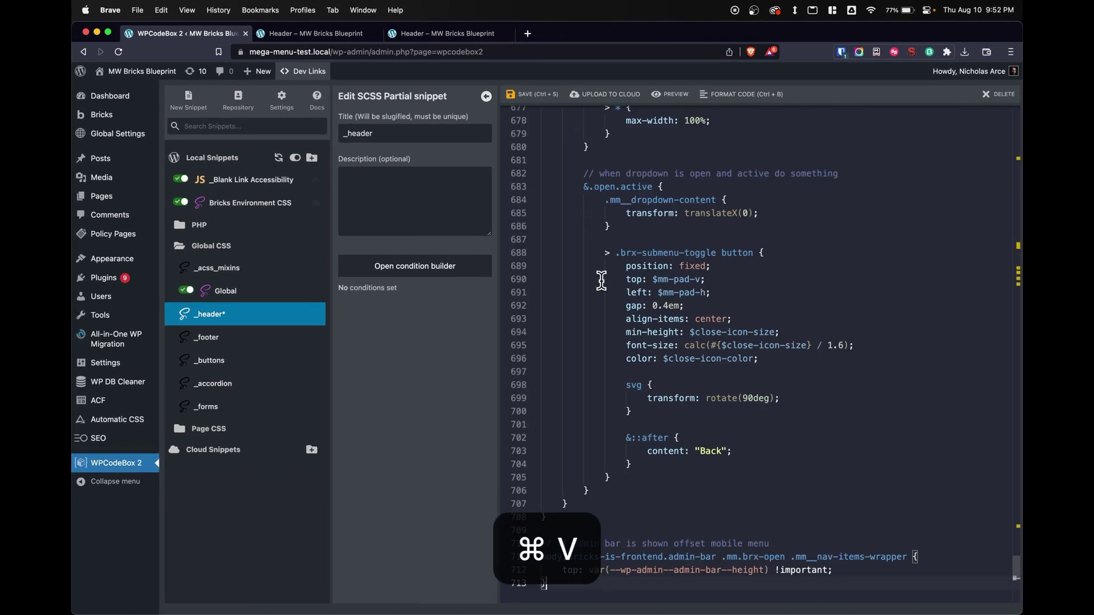
pyautogui.click(447, 33)
# - Reload the front end and try the Mega Menu and Standard Menu dropdowns on desktop
pyautogui.click(299, 34)
pyautogui.press('super+r')
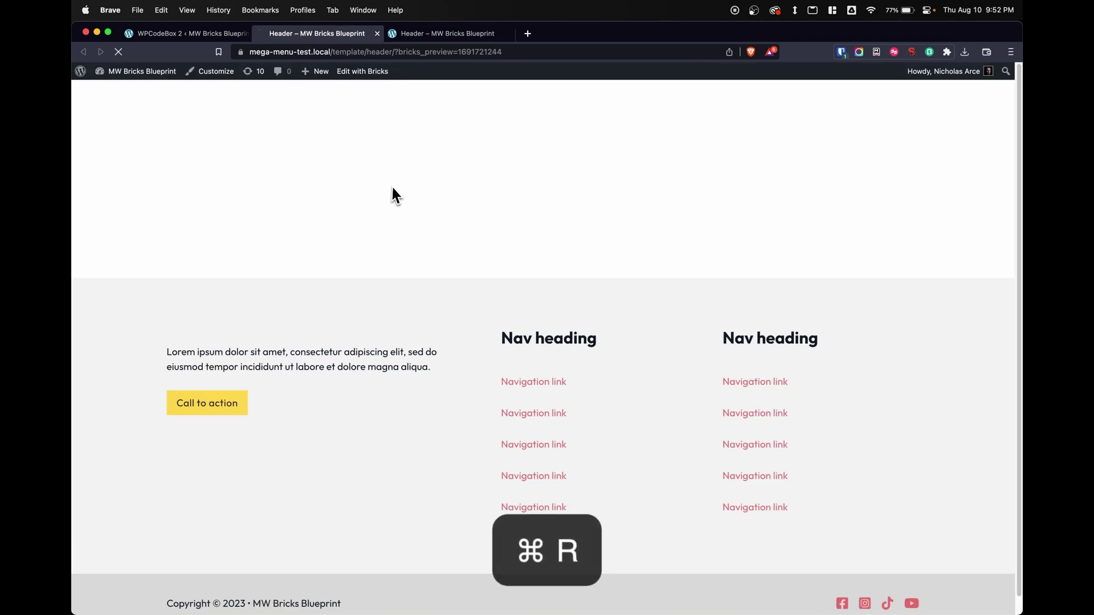
pyautogui.click(231, 112)
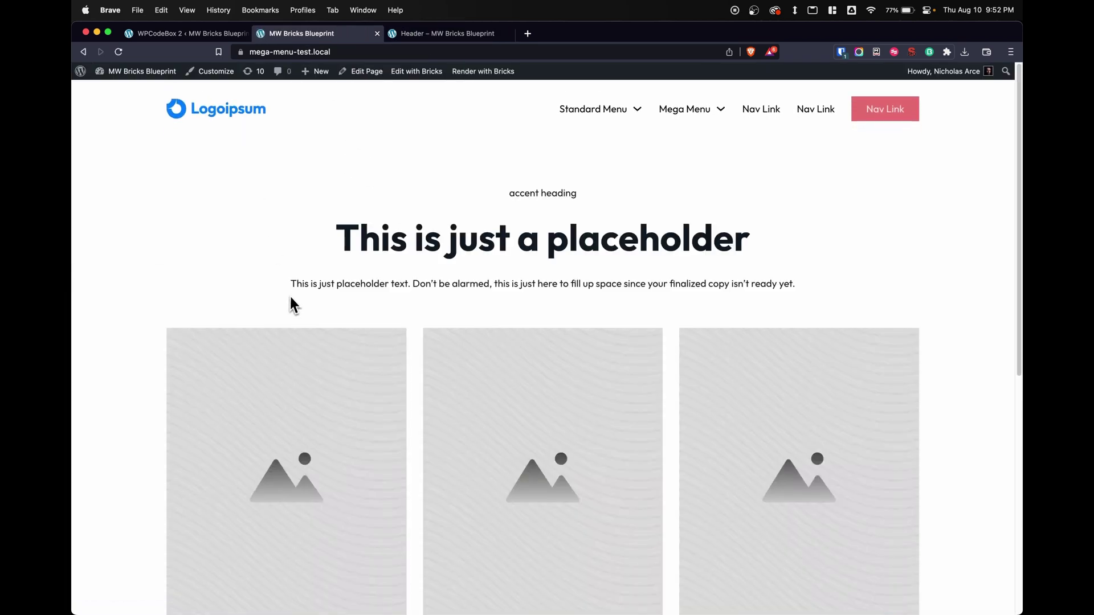
pyautogui.click(696, 118)
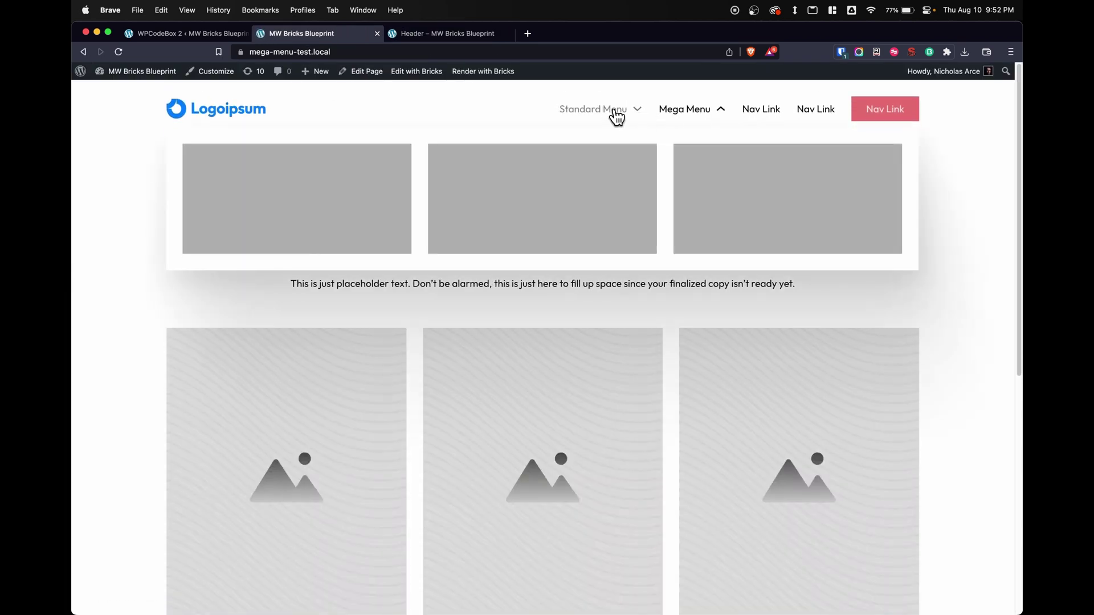
pyautogui.click(614, 116)
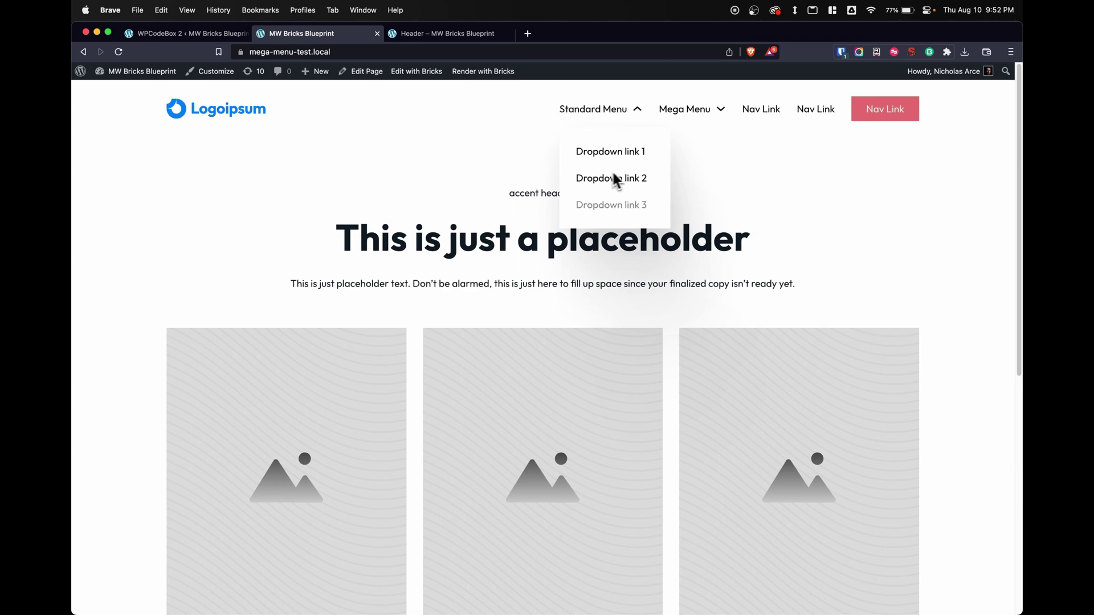
pyautogui.click(690, 120)
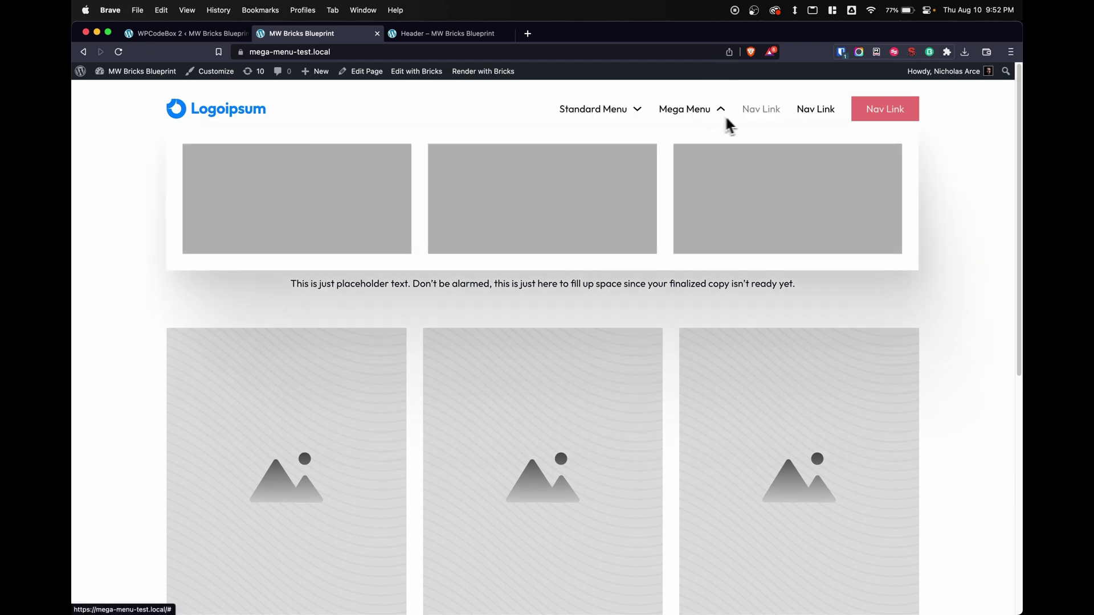
# - In the mobile view, open and close the Mega Menu and Standard Menu submenus
pyautogui.rightClick(945, 153)
pyautogui.click(810, 332)
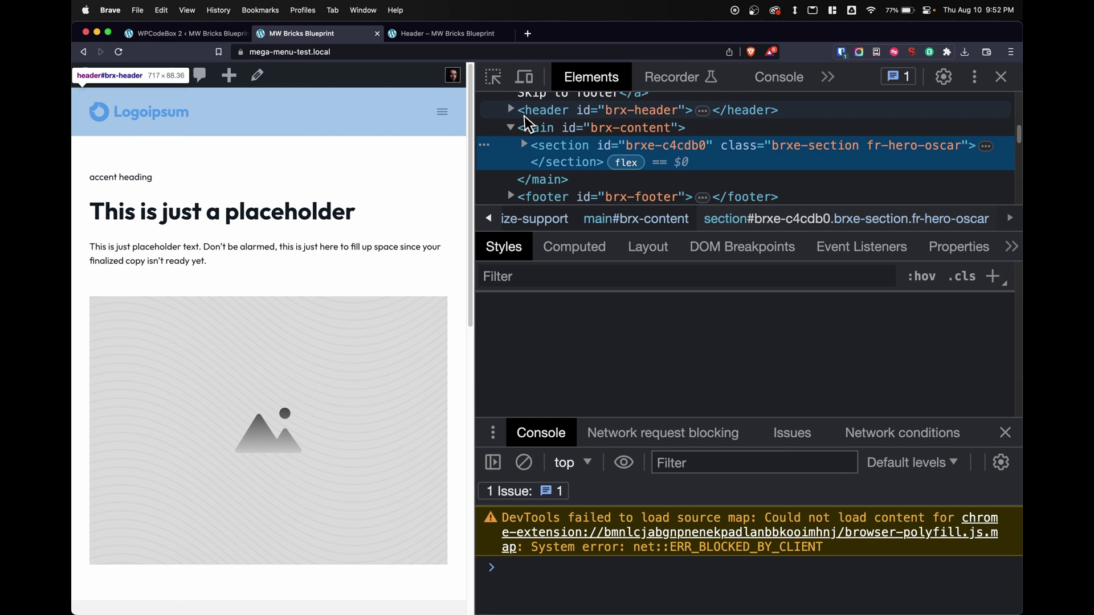
pyautogui.click(445, 114)
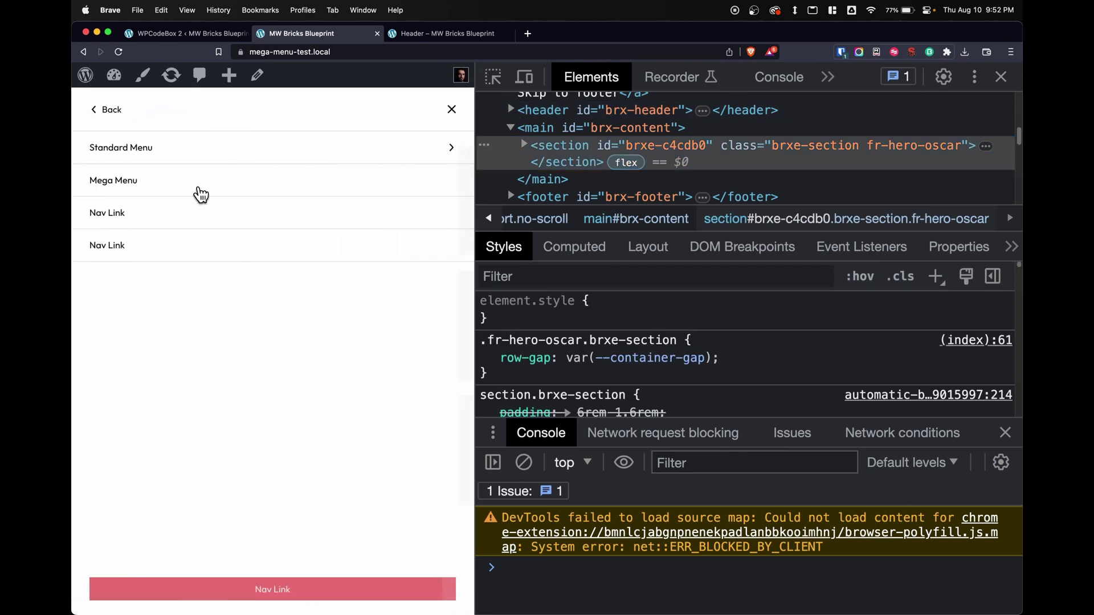
pyautogui.click(201, 194)
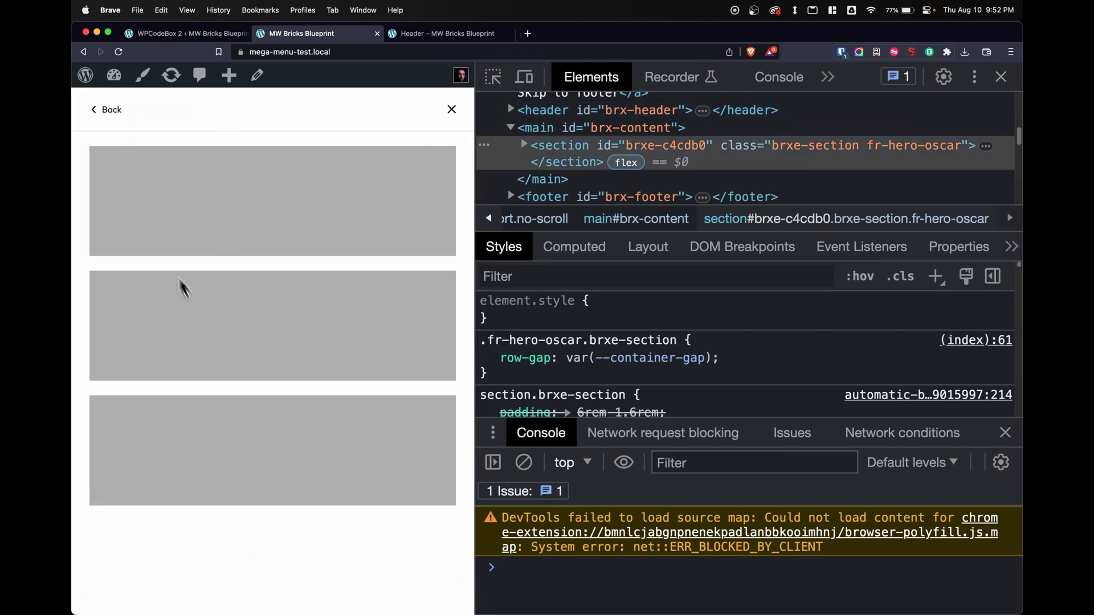
pyautogui.click(99, 110)
pyautogui.click(190, 156)
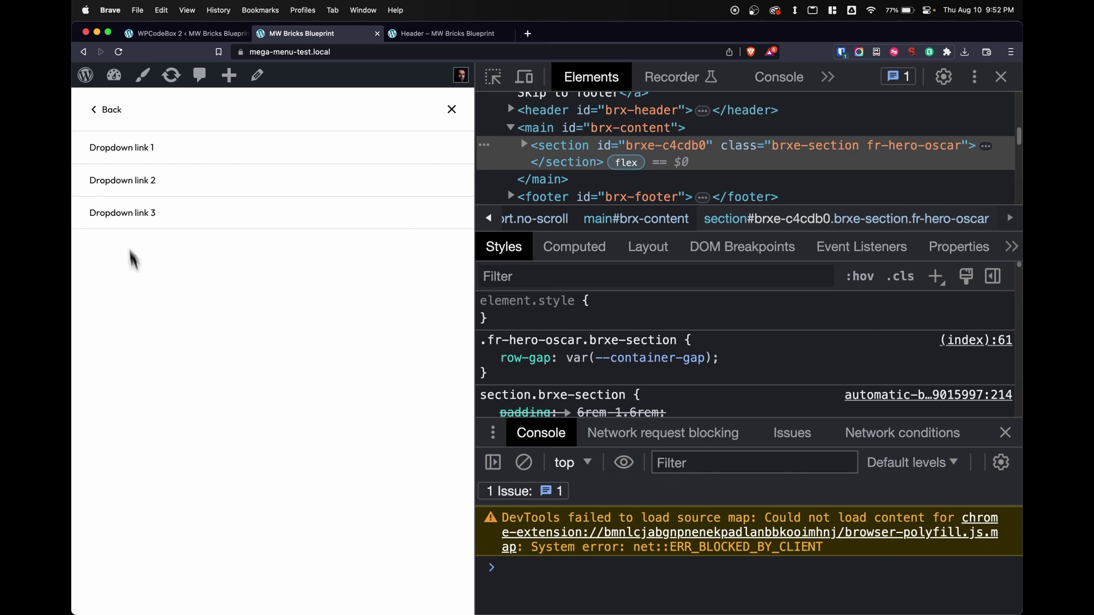
pyautogui.click(105, 119)
pyautogui.hotkey('ctrl', 'Tab')
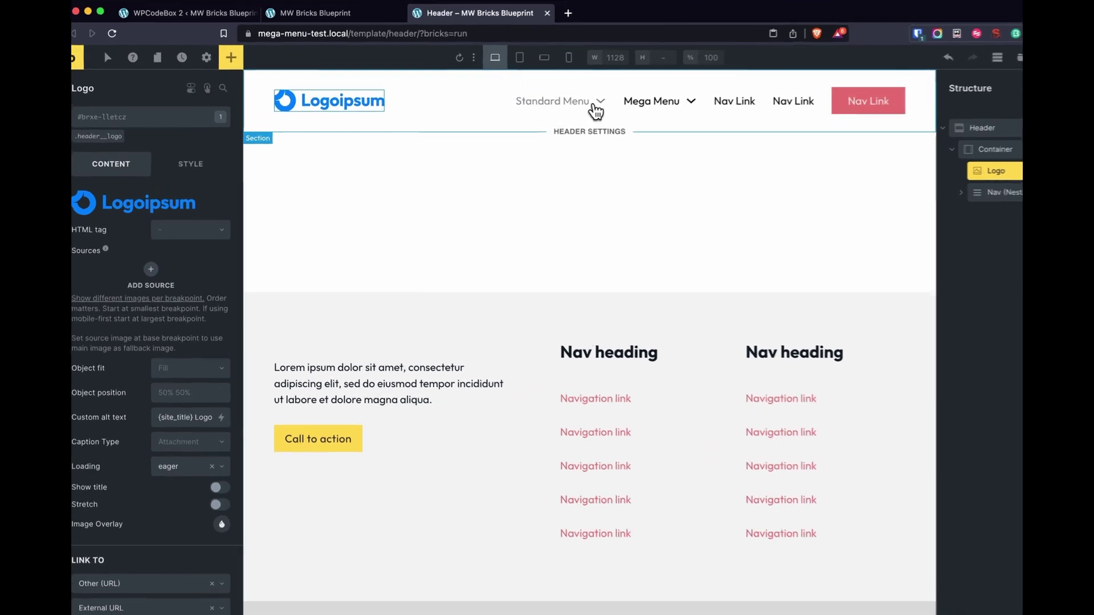
# - Set the Standard Menu dropdown's Toggle on option to Click
pyautogui.click(531, 114)
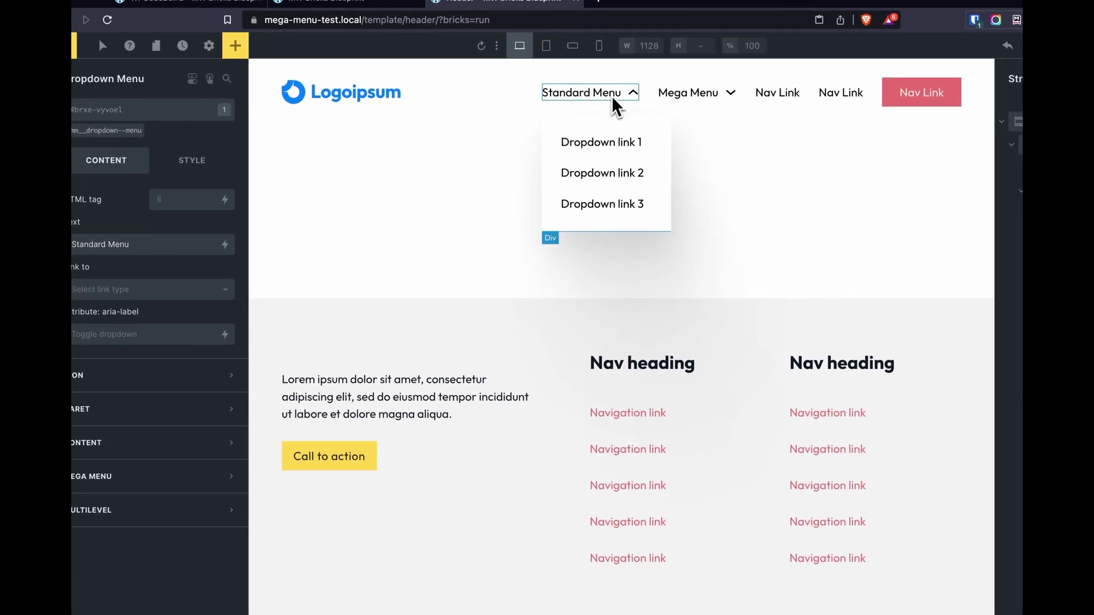
pyautogui.click(130, 450)
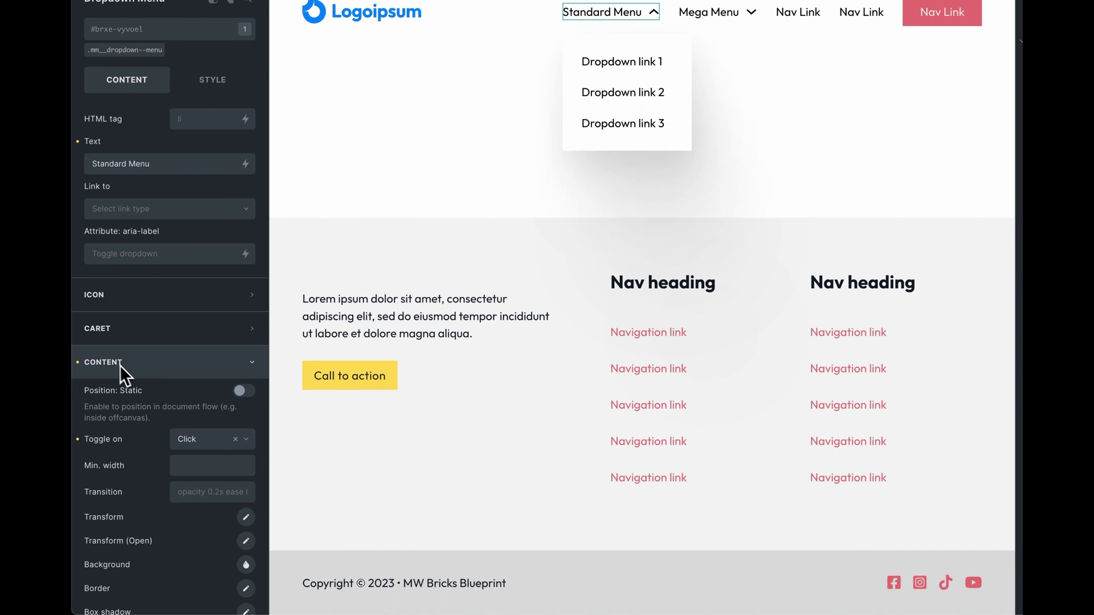
pyautogui.click(190, 443)
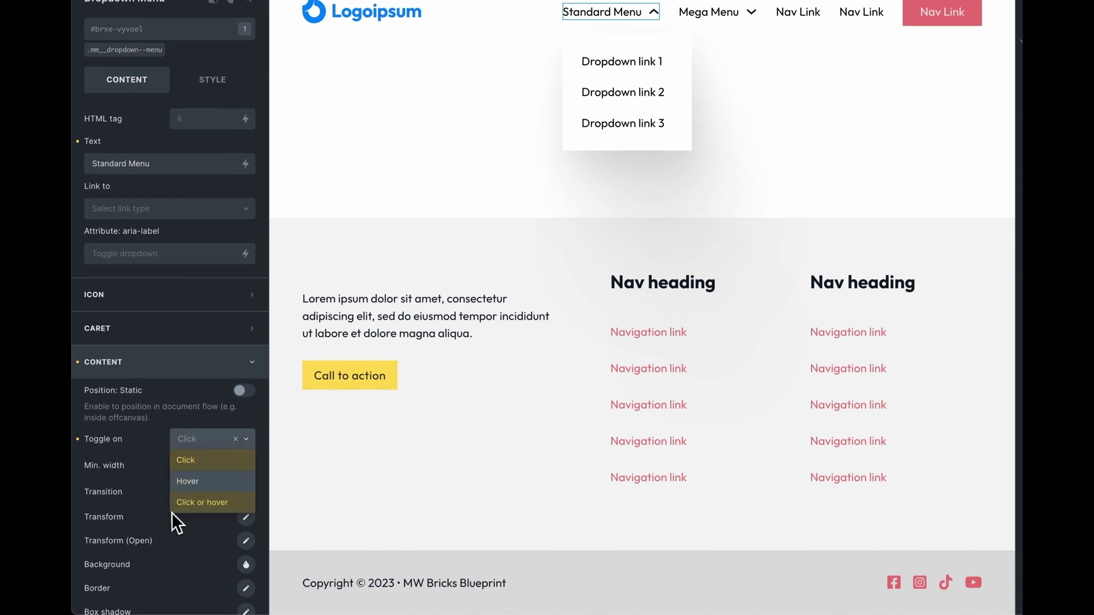
pyautogui.click(189, 464)
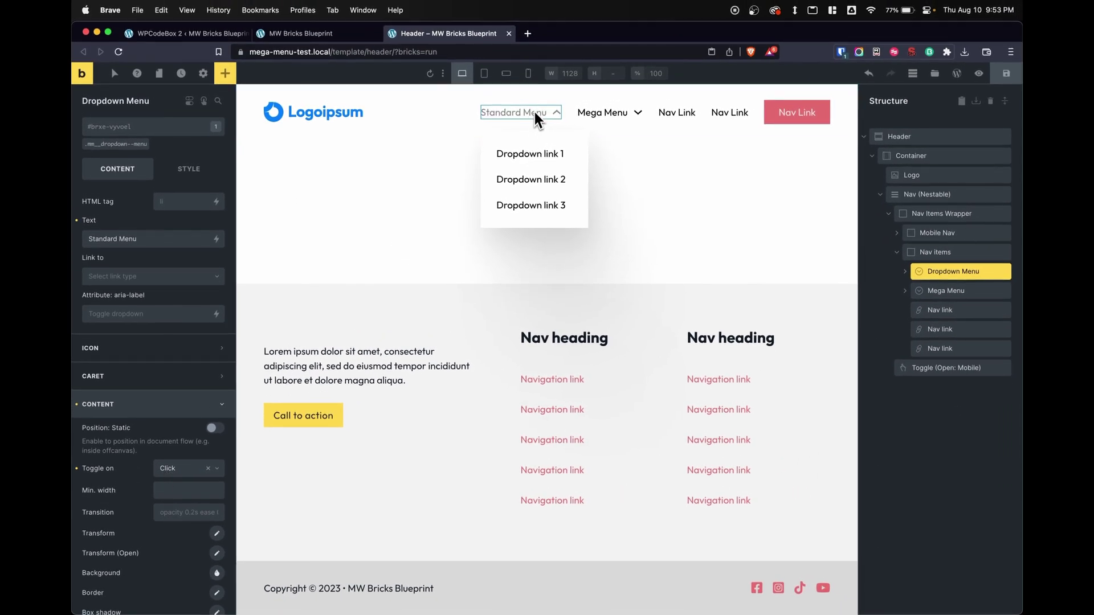
# - Set the Mega Menu element's Toggle on option to Click
pyautogui.click(635, 115)
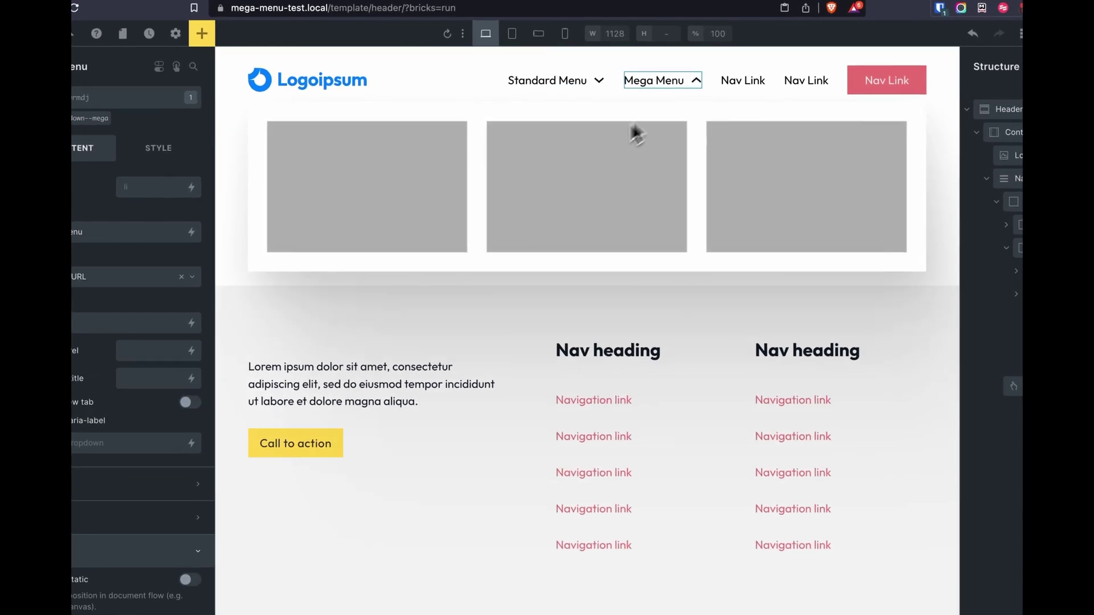
pyautogui.scroll(-2, 220, 547)
pyautogui.click(191, 491)
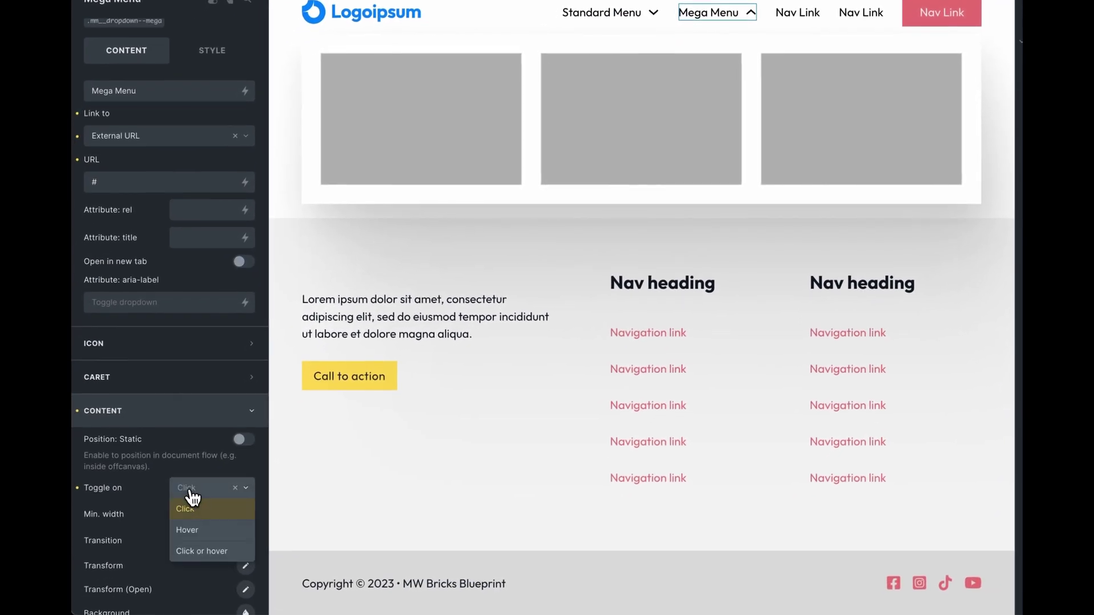
pyautogui.click(184, 508)
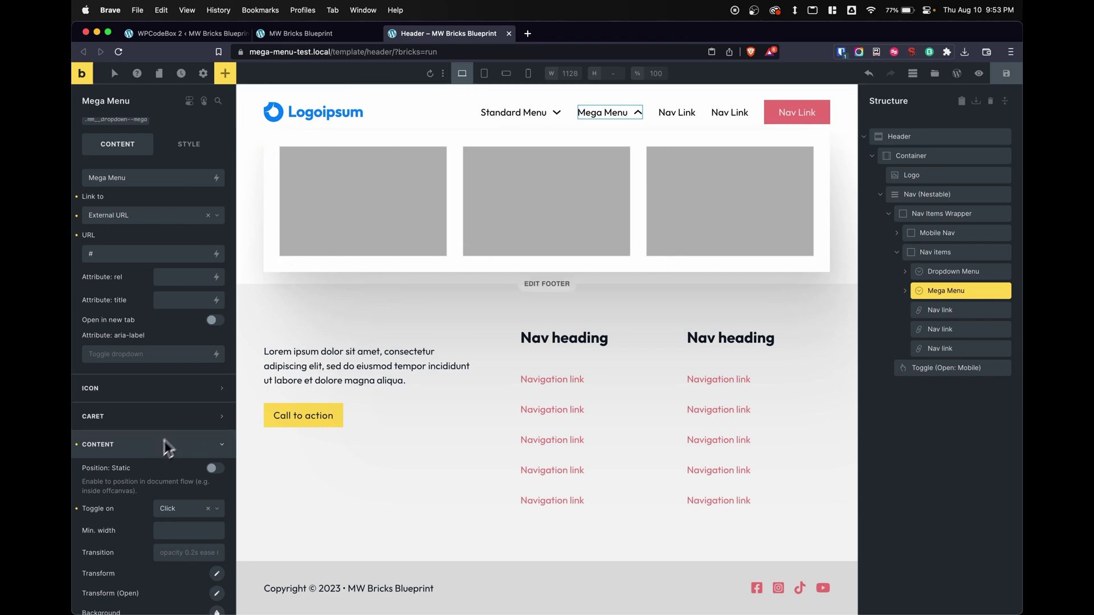
# - Set the mega menu width CSS selector to .header and reload the front end to check
pyautogui.click(142, 445)
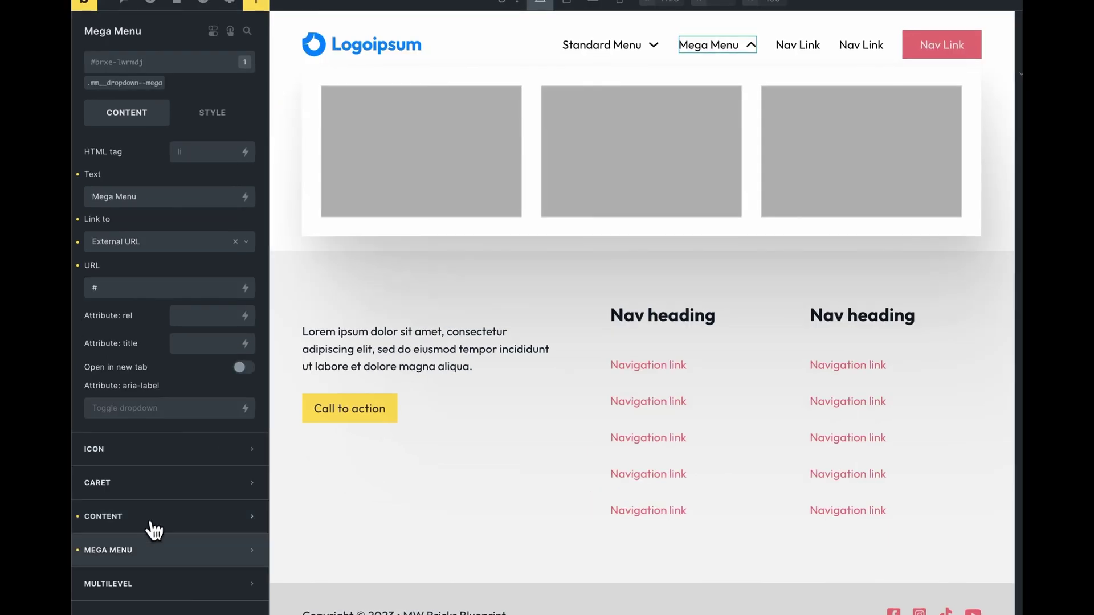
pyautogui.click(117, 553)
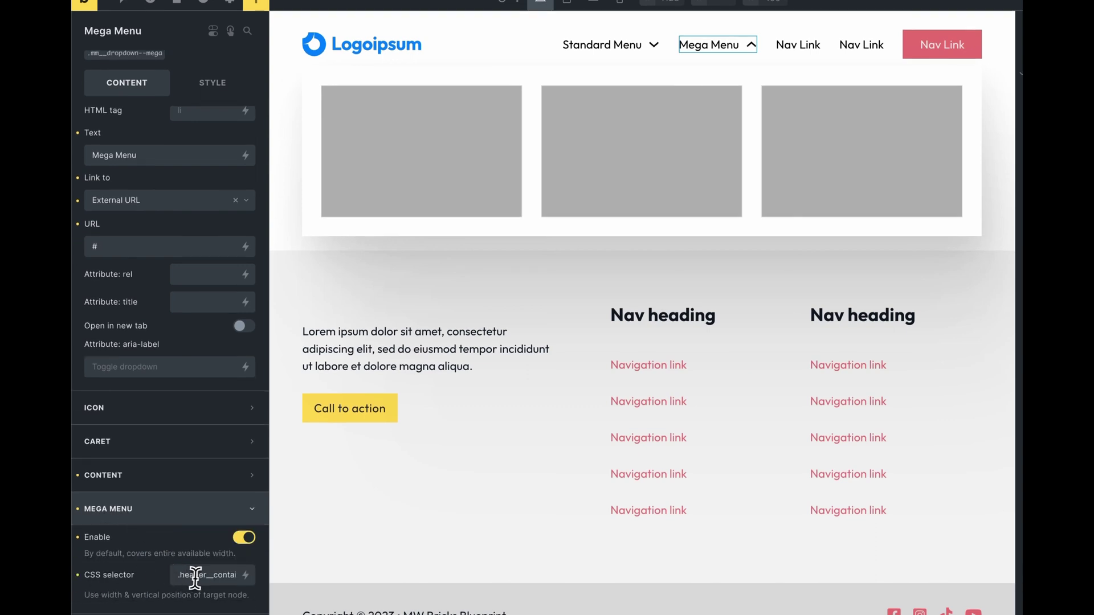
pyautogui.click(177, 575)
pyautogui.moveTo(203, 572); pyautogui.dragTo(247, 577)
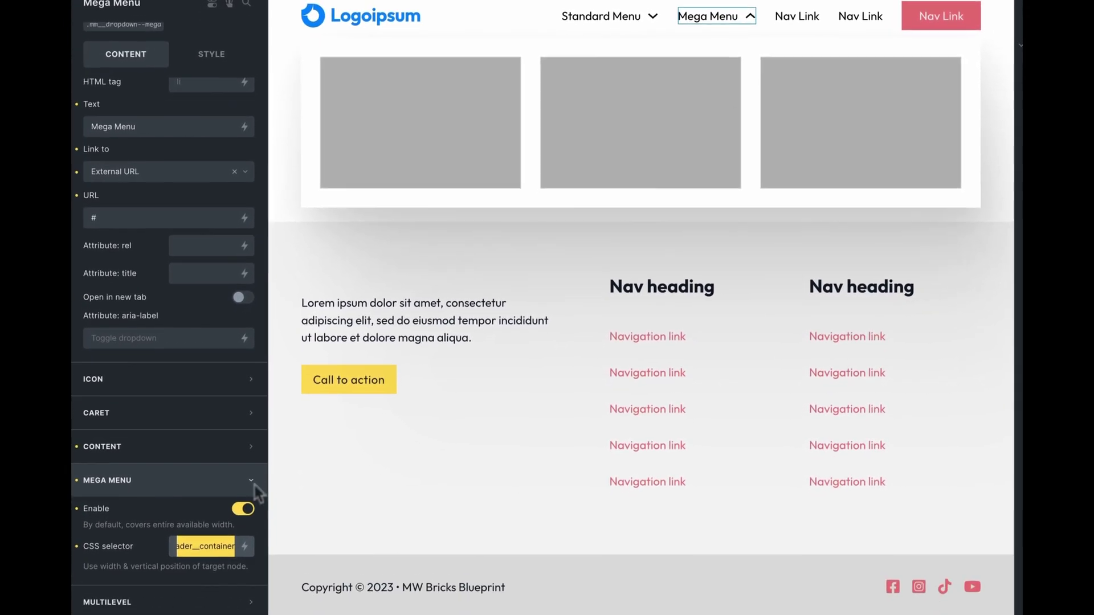
pyautogui.write('.header')
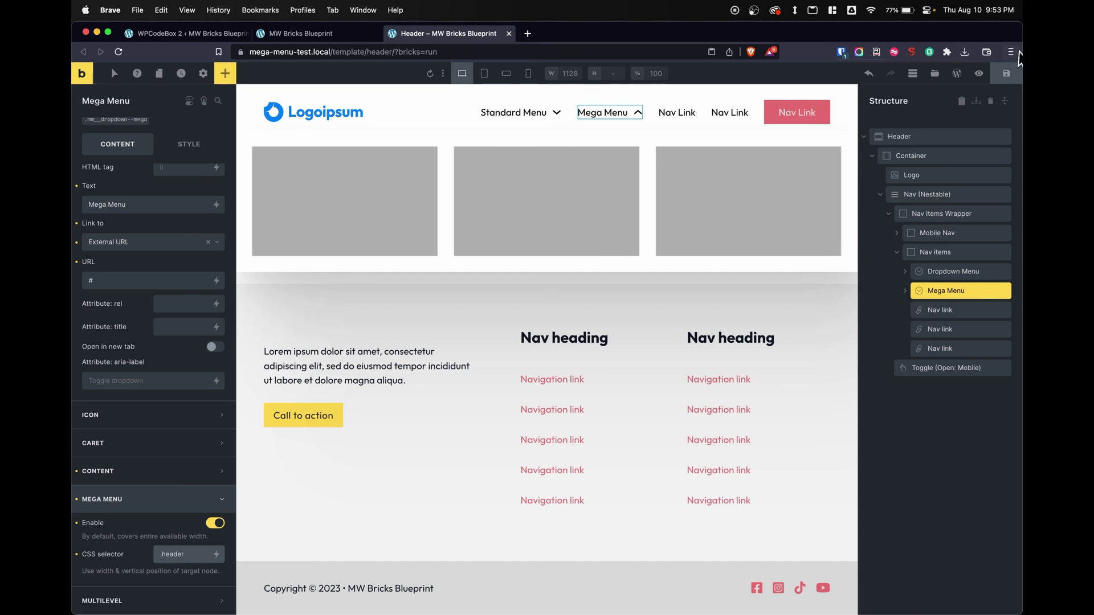
pyautogui.click(296, 33)
pyautogui.press('super+r')
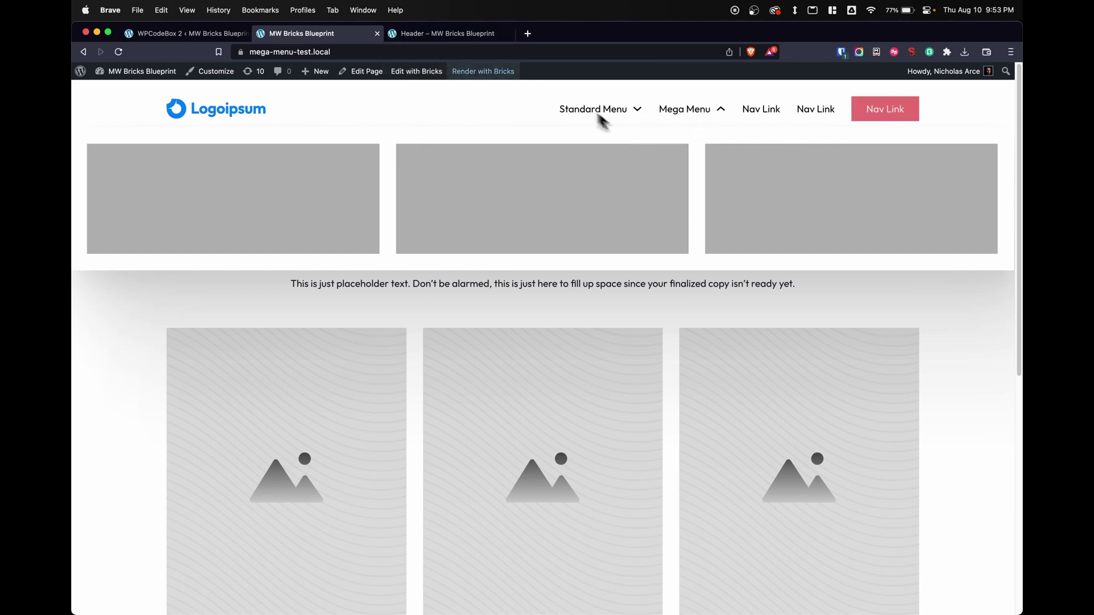
# - Change the selector to .mm_dropdown-mega, save the header template and view the front end
pyautogui.click(445, 34)
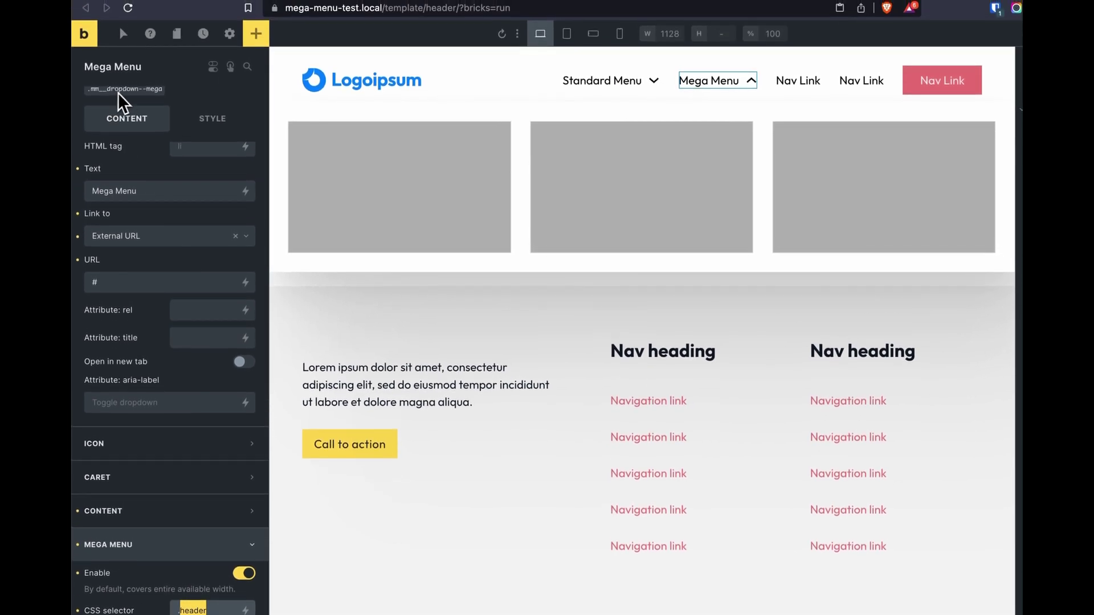
pyautogui.write('.mm_')
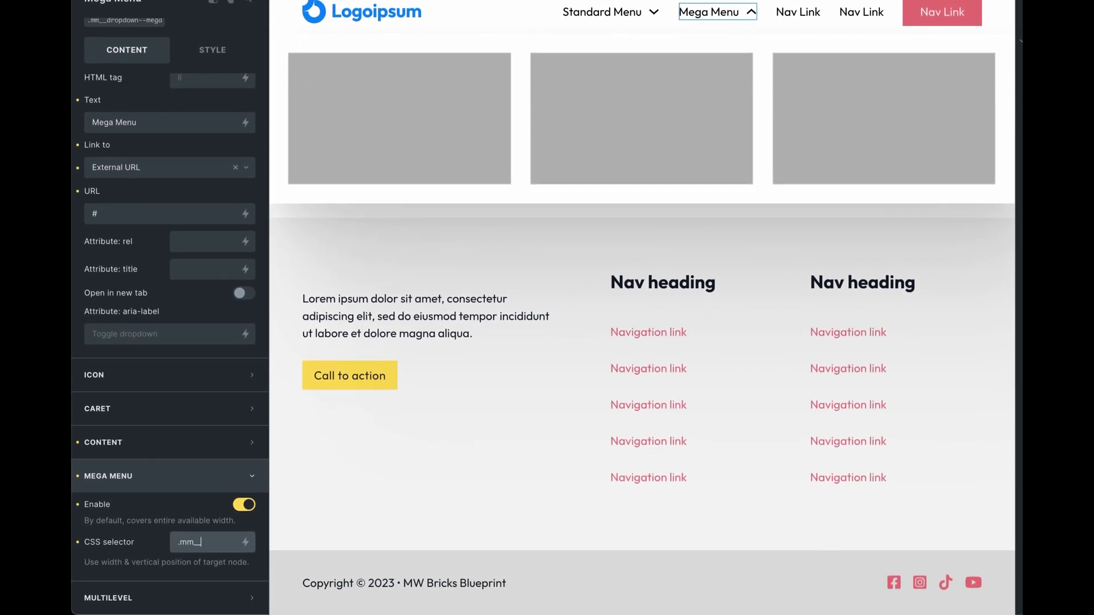
pyautogui.write('dropdown-mega')
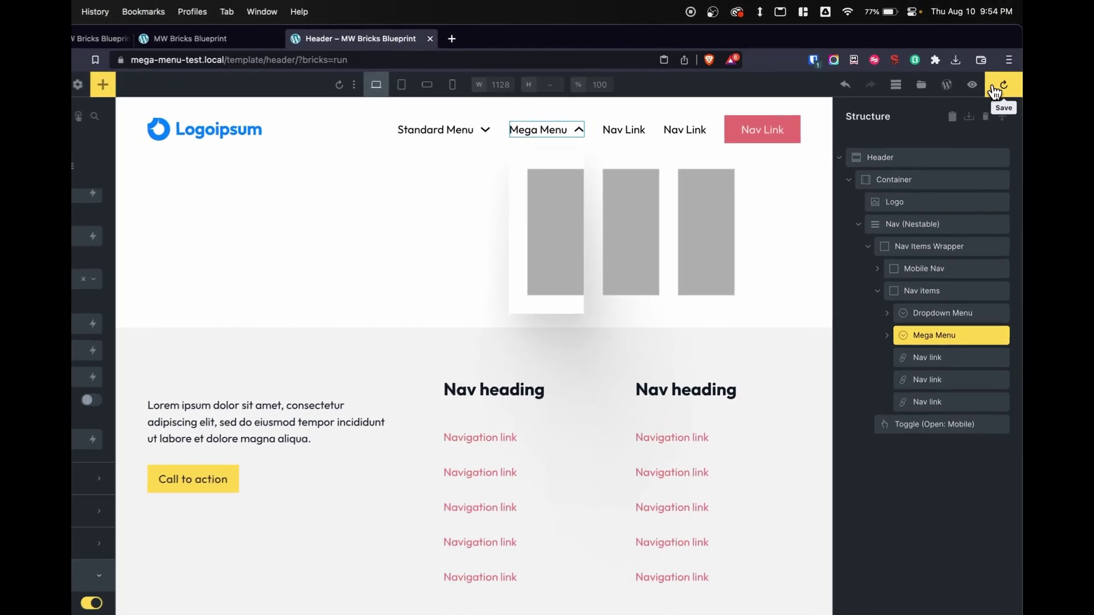
pyautogui.click(995, 91)
pyautogui.click(189, 38)
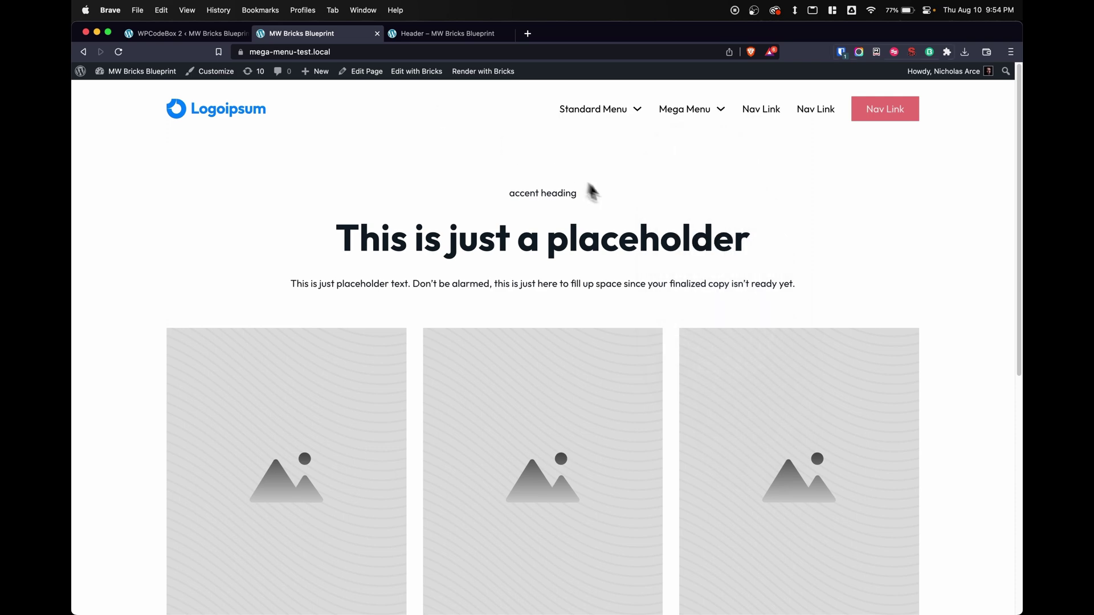
# - Review the section.header SCSS block and copy the desktop-button documentation link from its comments
pyautogui.click(171, 35)
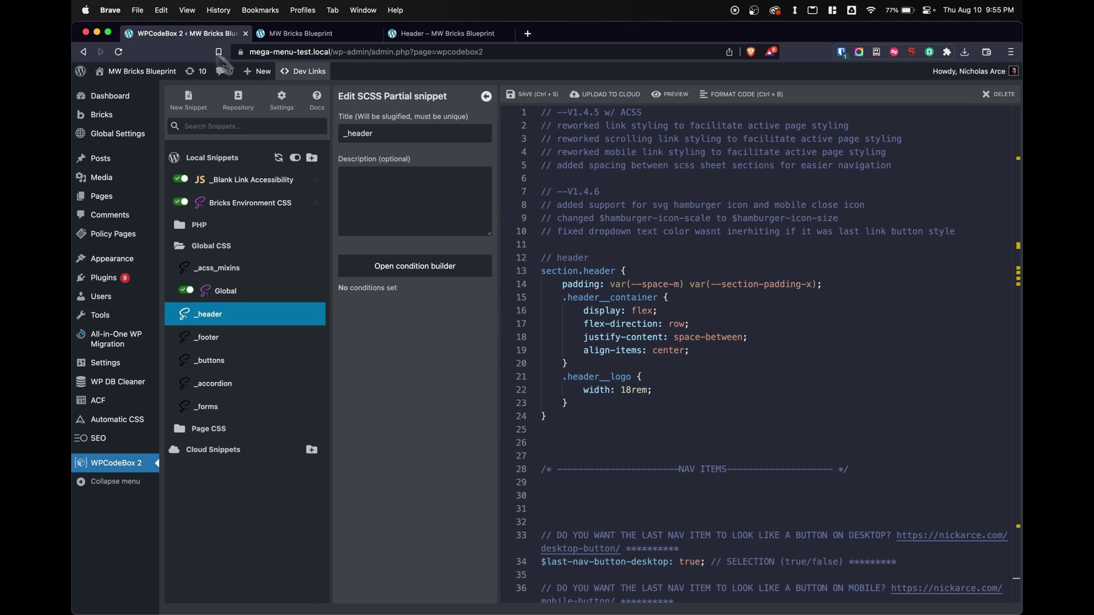
pyautogui.moveTo(577, 416); pyautogui.dragTo(540, 259)
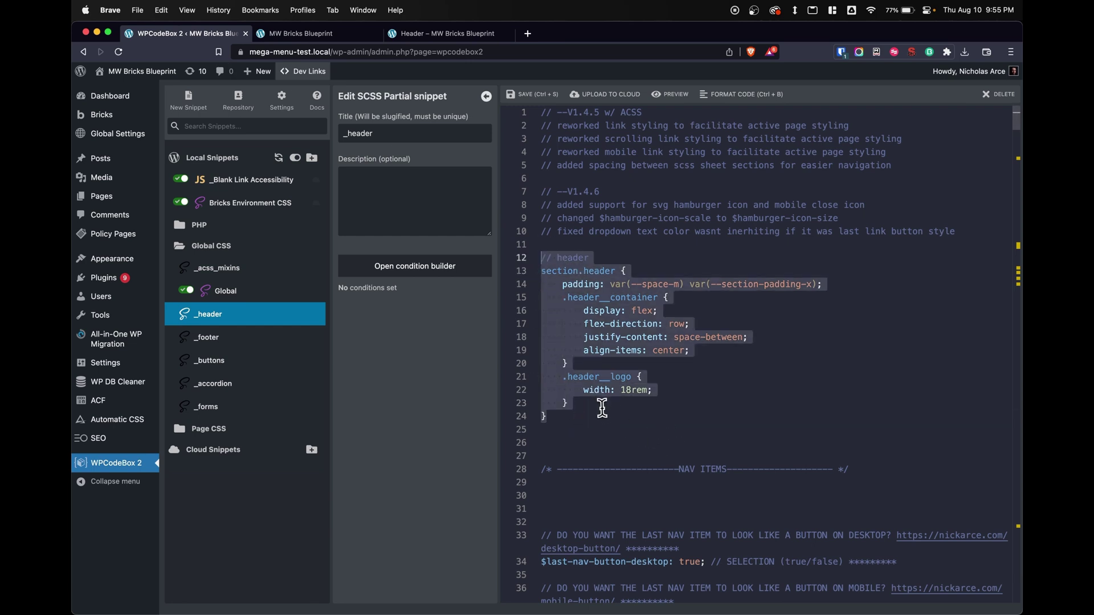
pyautogui.click(600, 399)
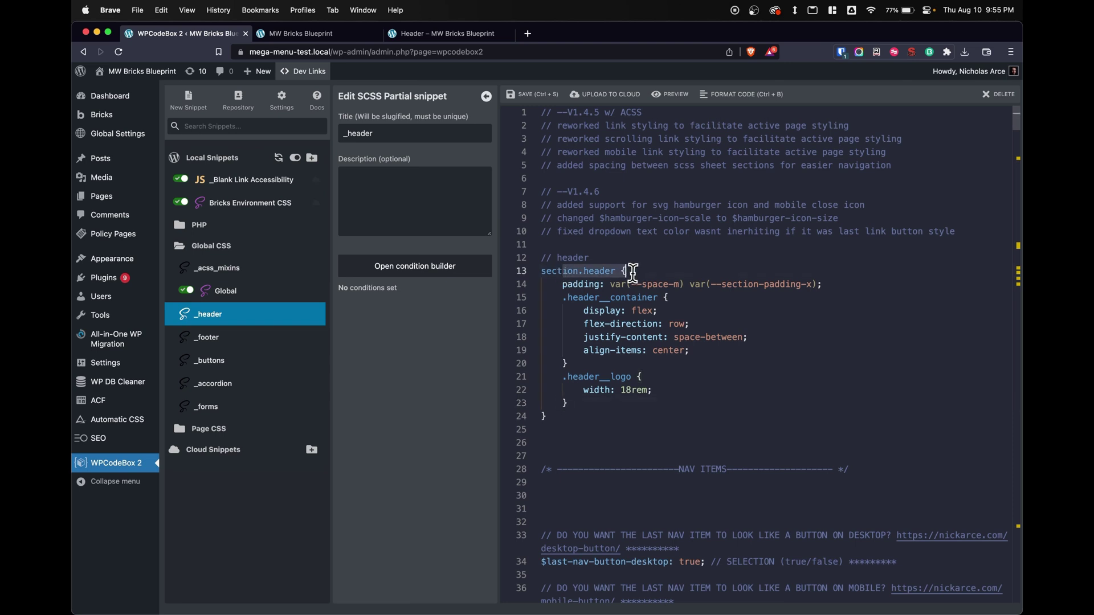
pyautogui.click(560, 374)
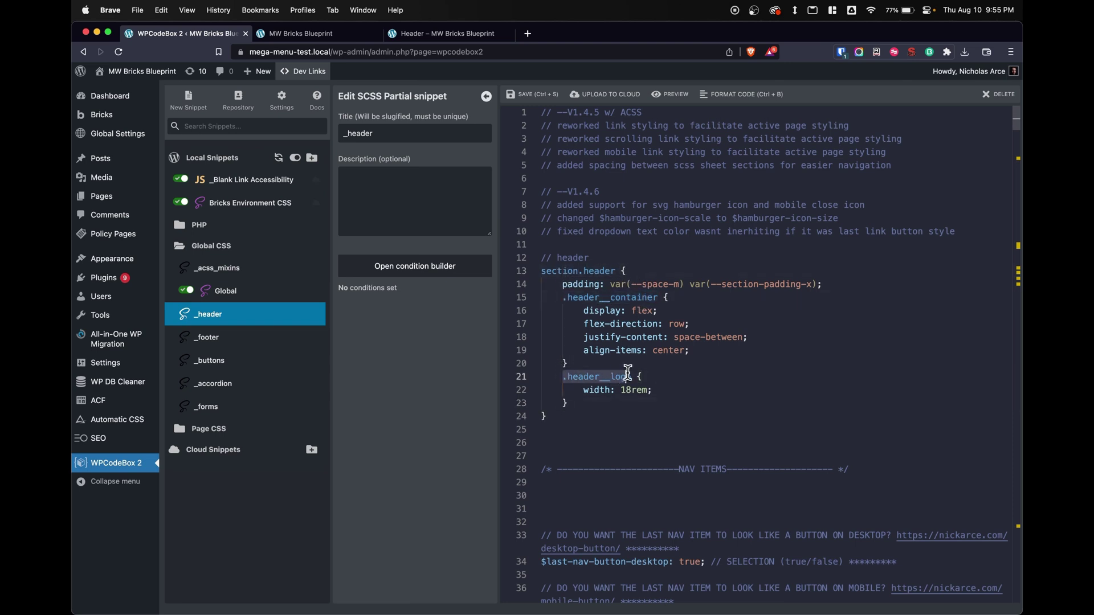
pyautogui.click(666, 389)
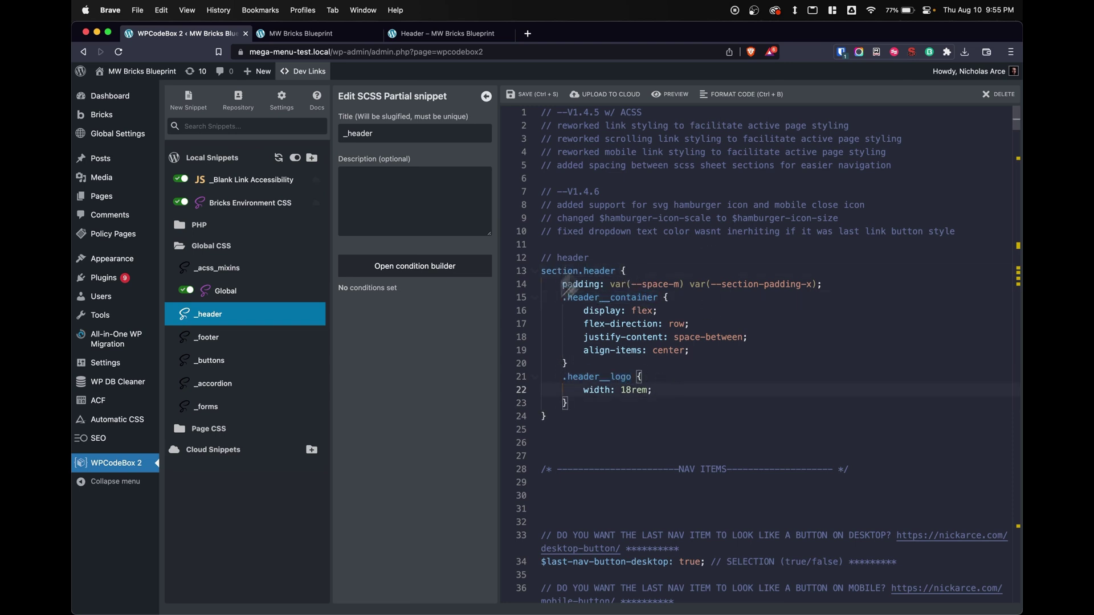
pyautogui.scroll(-8, 678, 363)
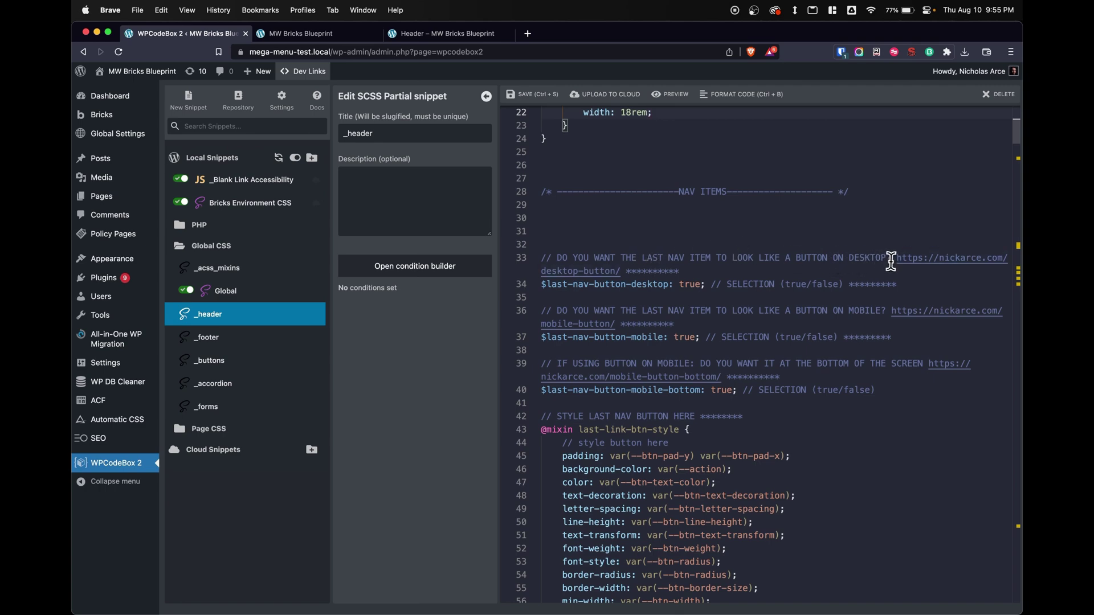
pyautogui.moveTo(892, 259); pyautogui.dragTo(656, 277)
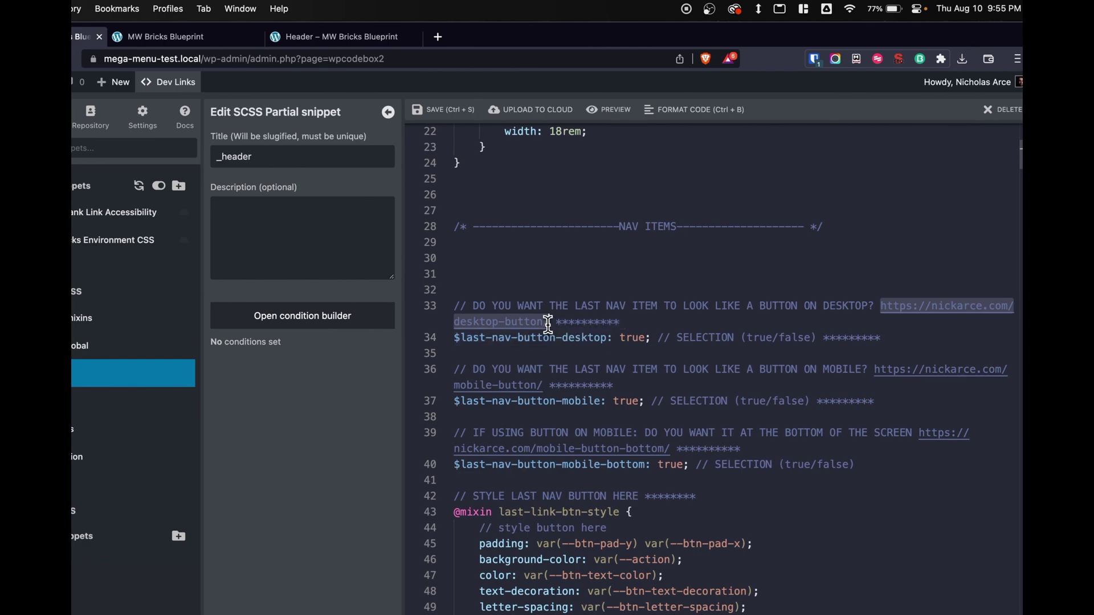
pyautogui.press('super+c')
pyautogui.click(438, 37)
# - Load the copied desktop-button guide URL and read its TRUE/FALSE button comparison
pyautogui.press('super+v')
pyautogui.press('Return')
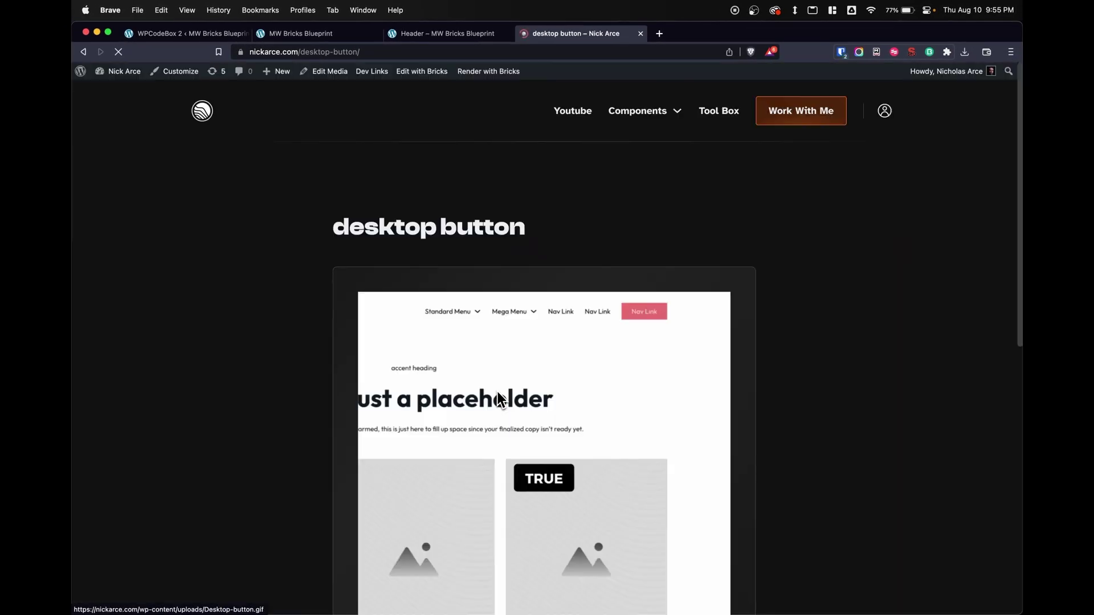
pyautogui.scroll(-3, 544, 342)
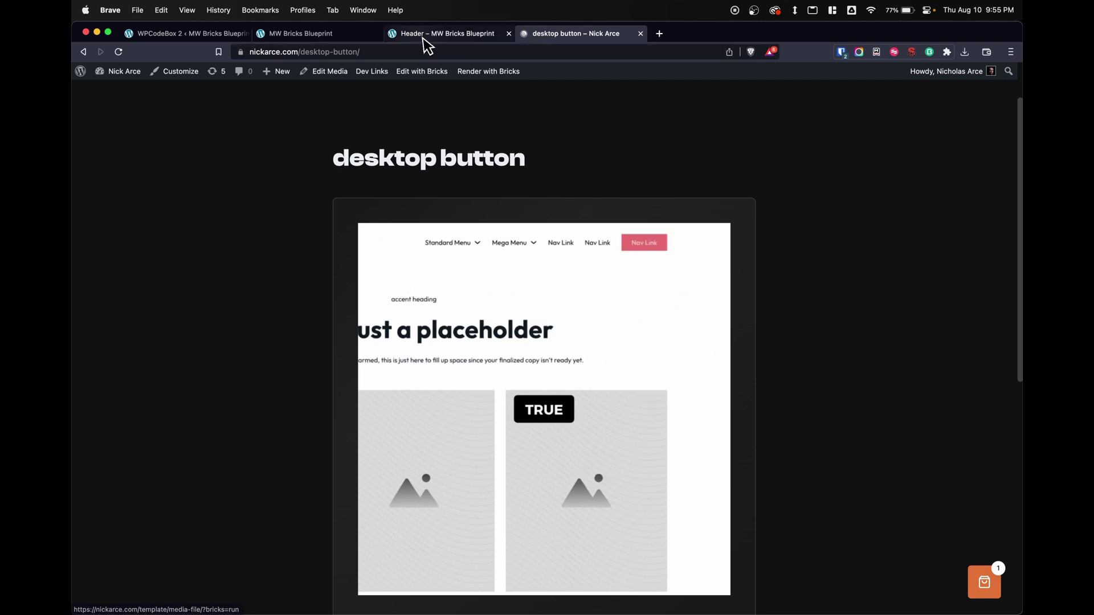
pyautogui.click(188, 33)
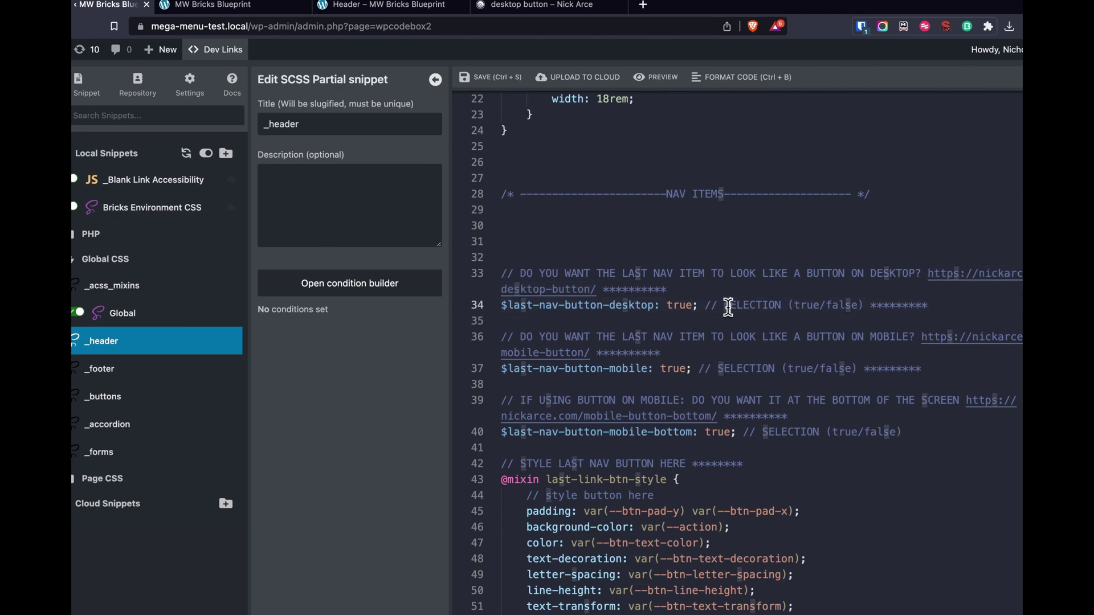
# - Set $last-nav-button-desktop on line 34 to false, save, and preview the front-end header
pyautogui.moveTo(722, 307); pyautogui.dragTo(862, 307)
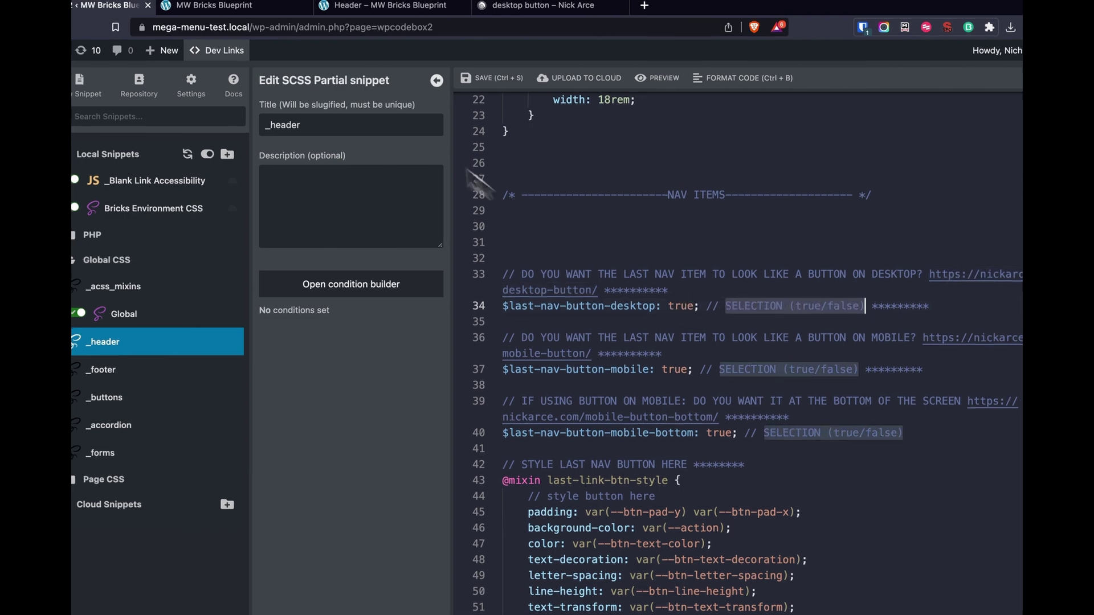
pyautogui.click(228, 5)
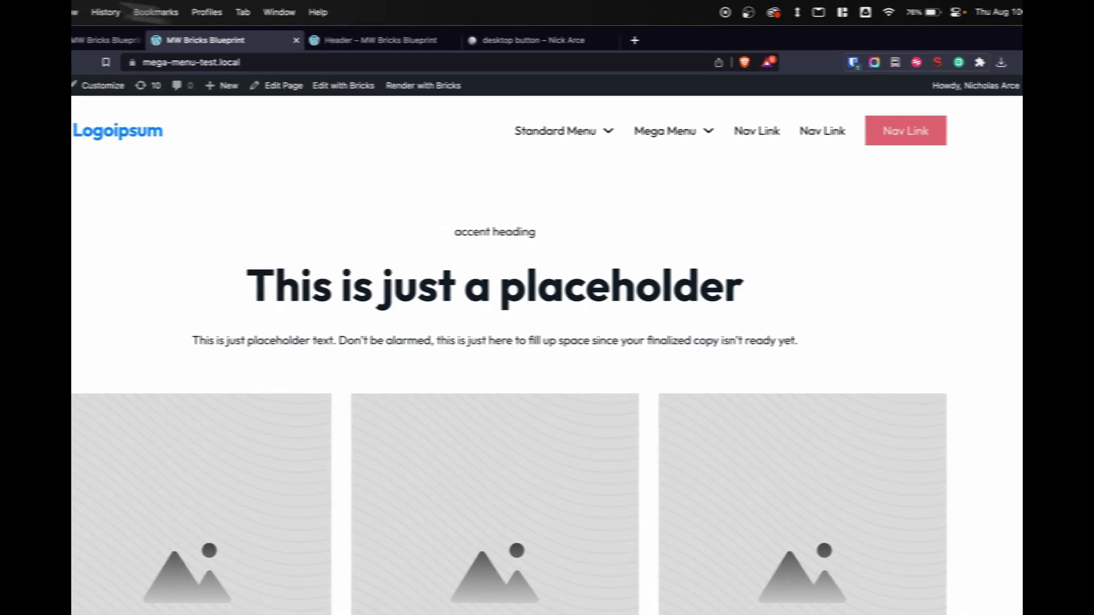
pyautogui.click(145, 37)
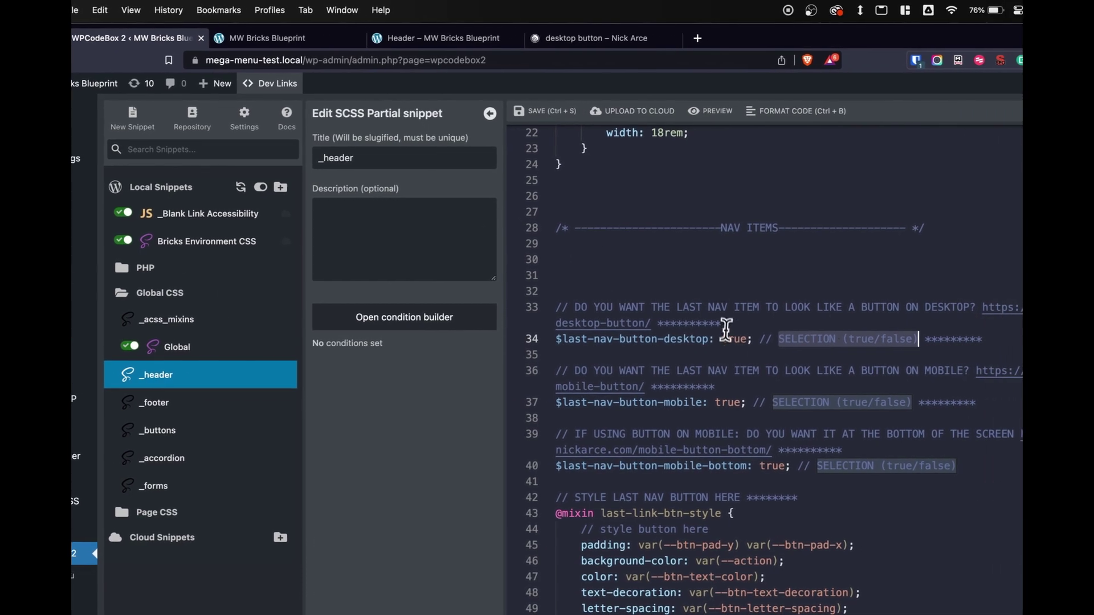
pyautogui.doubleClick(732, 338)
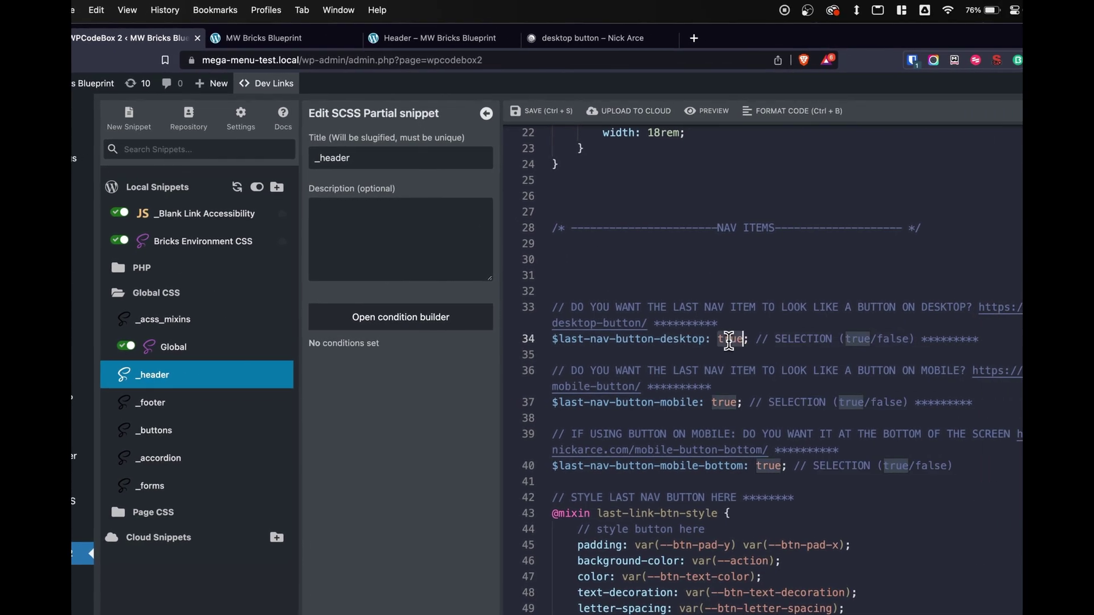
pyautogui.write('false')
pyautogui.press('super+s')
pyautogui.click(293, 38)
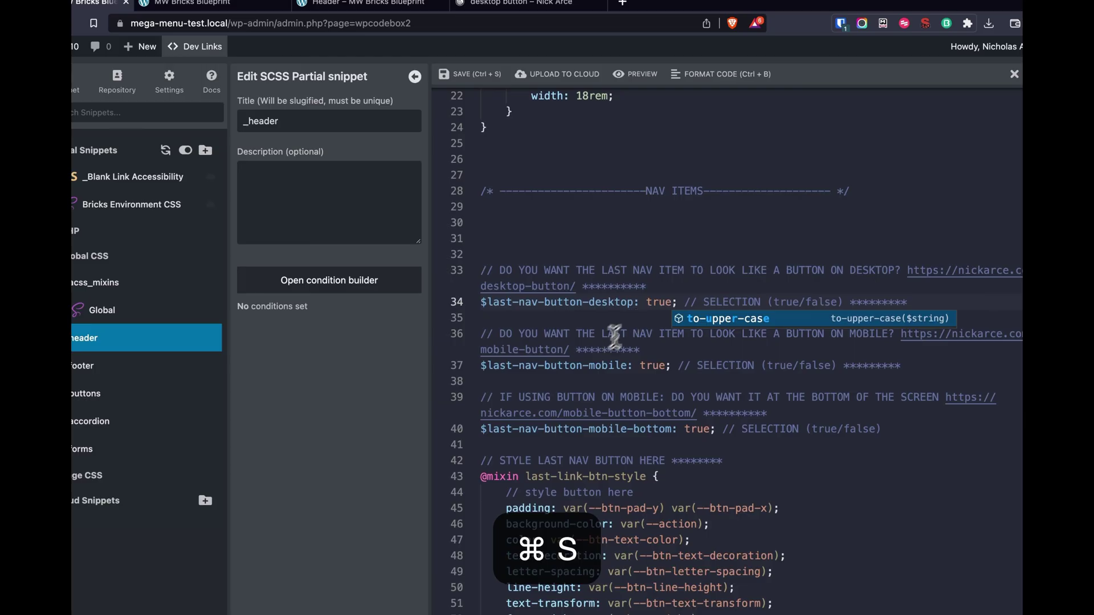
# - Open DevTools on the front-end page for a mobile preview
pyautogui.click(511, 332)
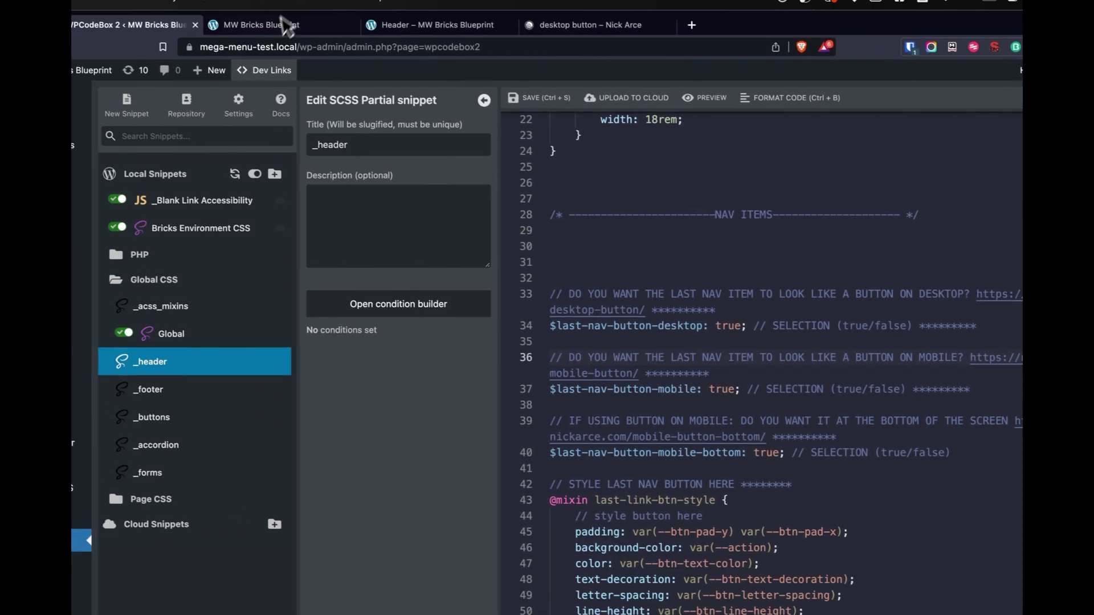
pyautogui.click(183, 4)
pyautogui.rightClick(595, 153)
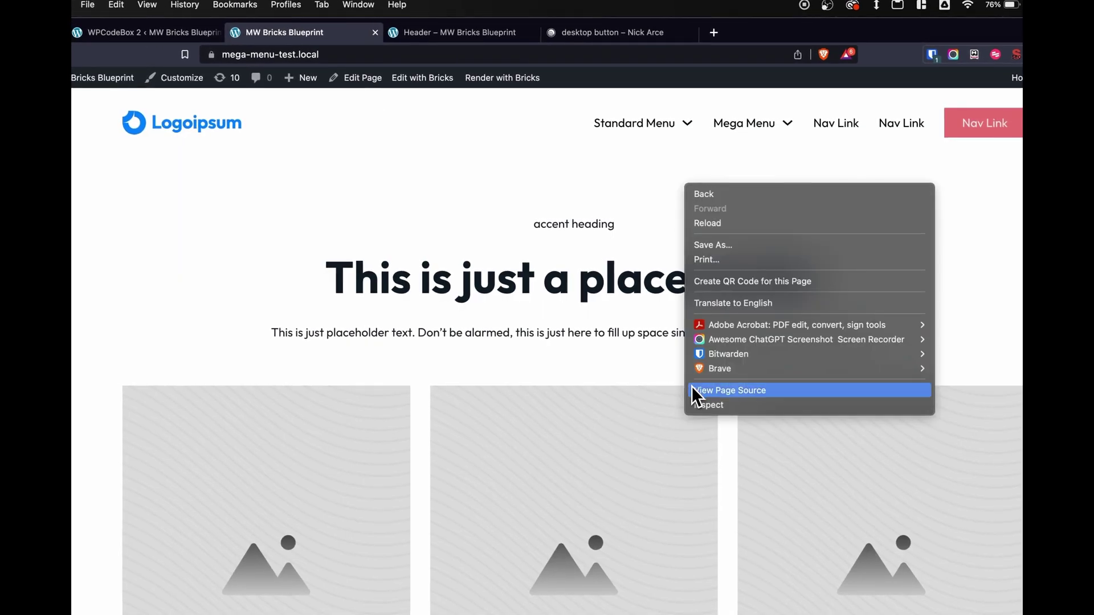
pyautogui.click(707, 404)
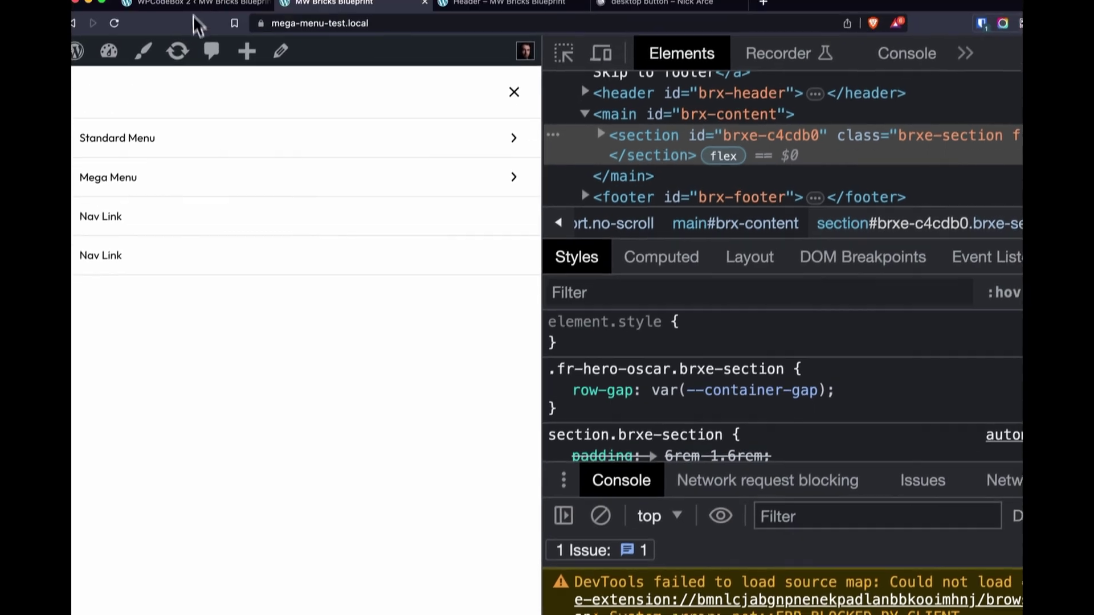
pyautogui.click(125, 33)
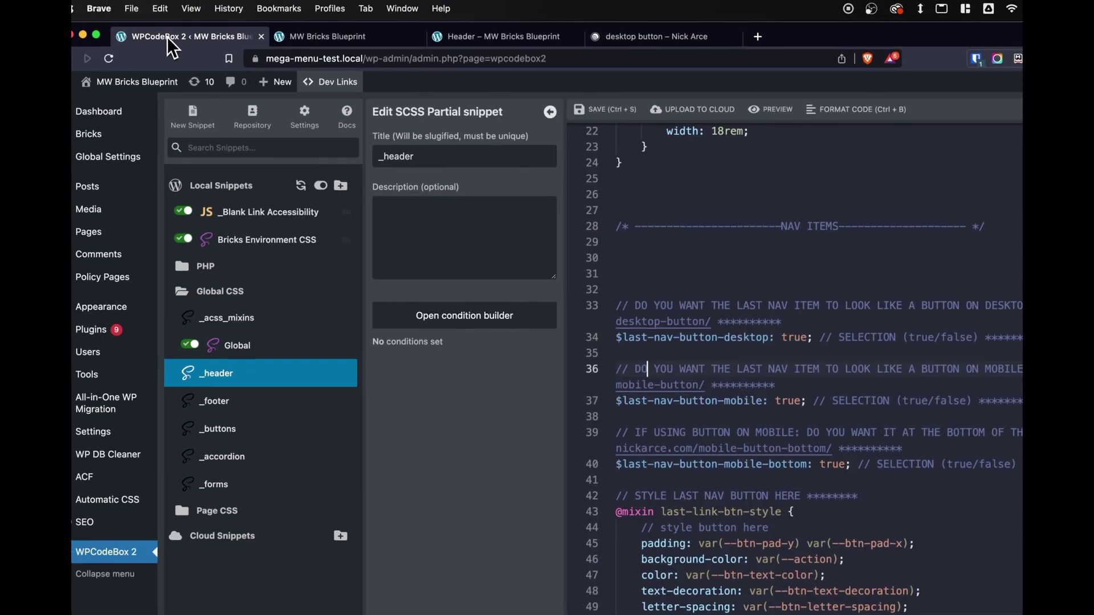
# - Set $last-nav-button-mobile on line 37 to false, save, and view the mobile menu
pyautogui.doubleClick(789, 400)
pyautogui.write('false')
pyautogui.press('super+s')
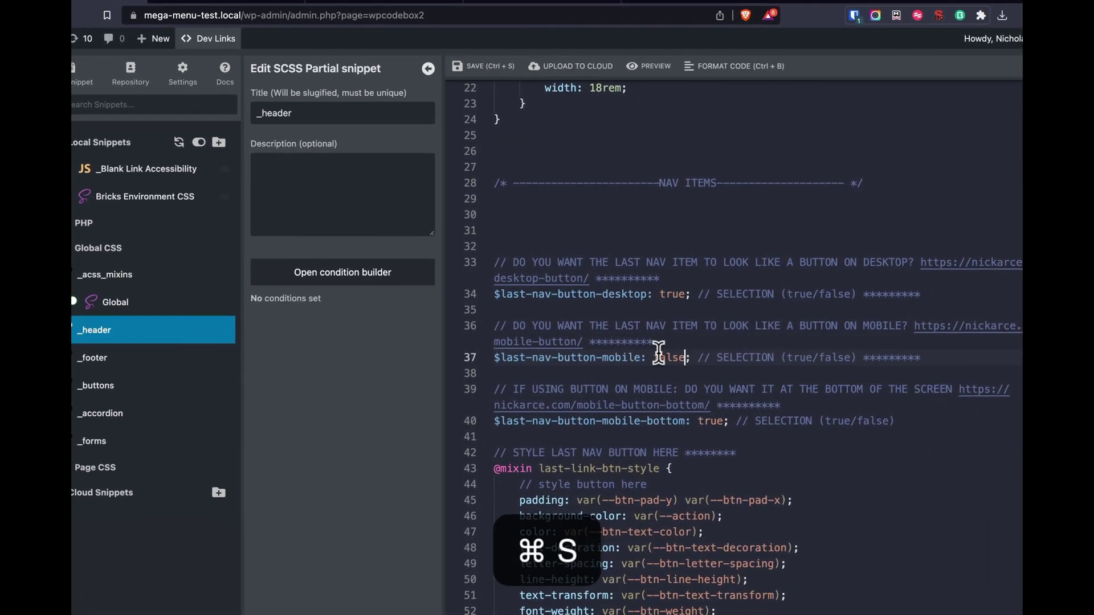
pyautogui.click(454, 15)
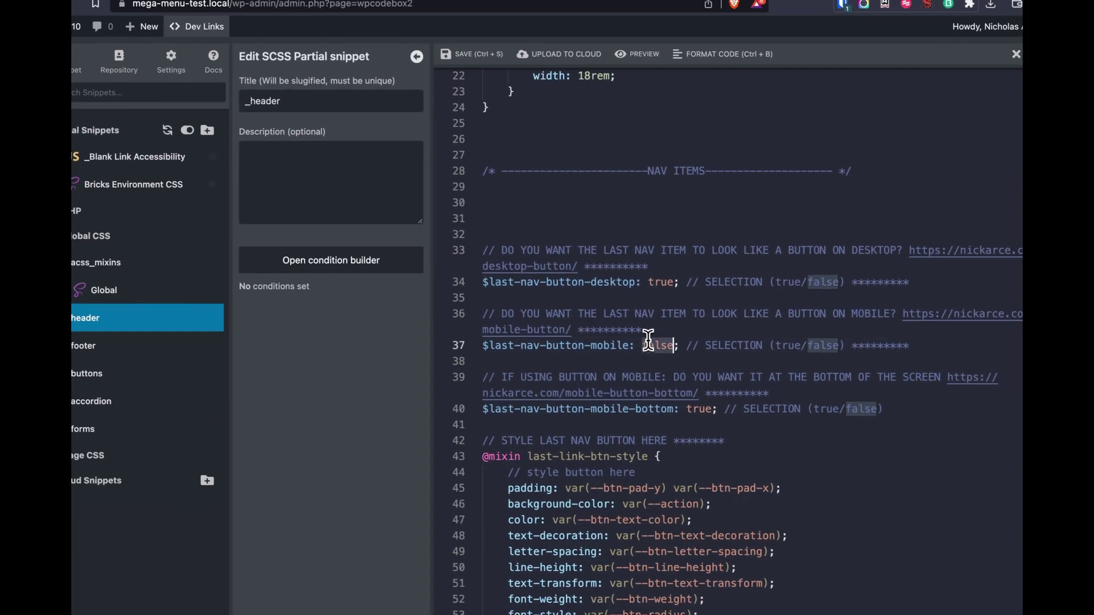
# - Restore $last-nav-button-mobile to true, save, and locate the last-link-btn-style mixin
pyautogui.write('true/false) *********')
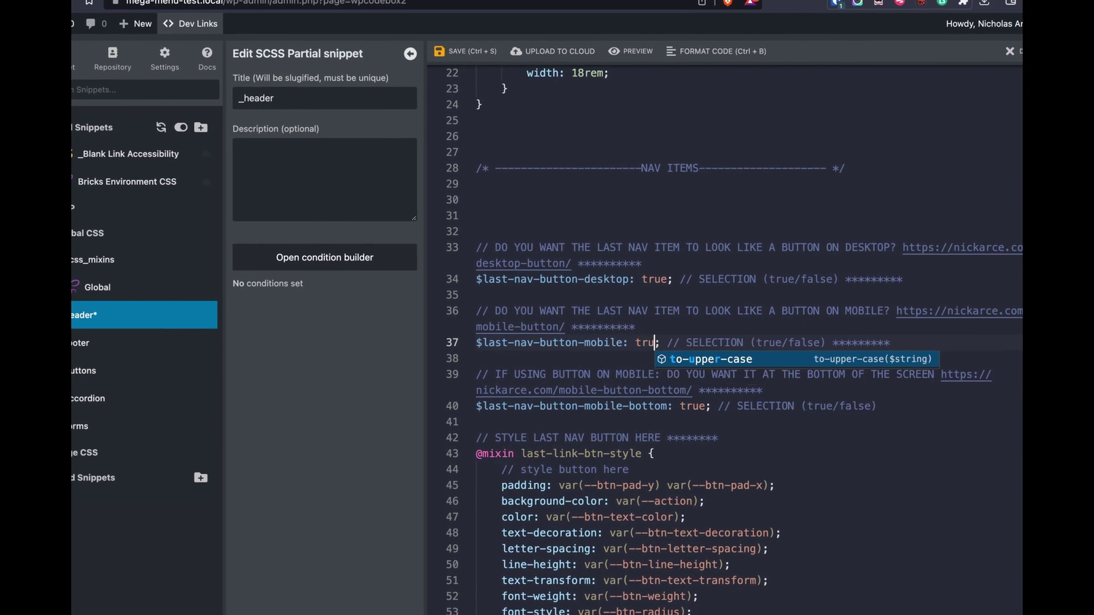
pyautogui.press('super+s')
pyautogui.doubleClick(533, 343)
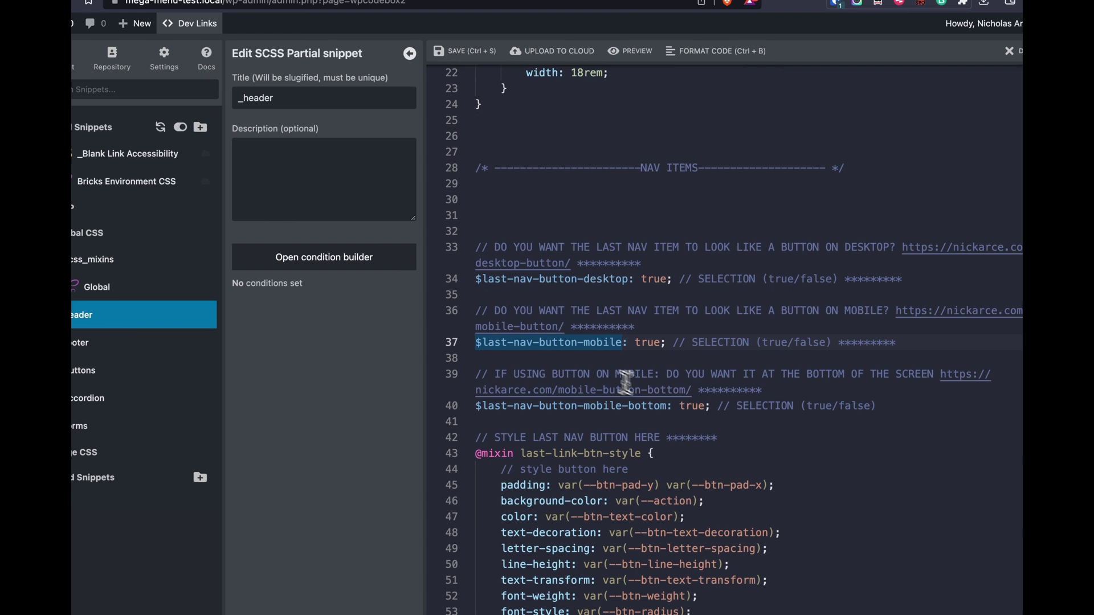
pyautogui.scroll(-5, 660, 396)
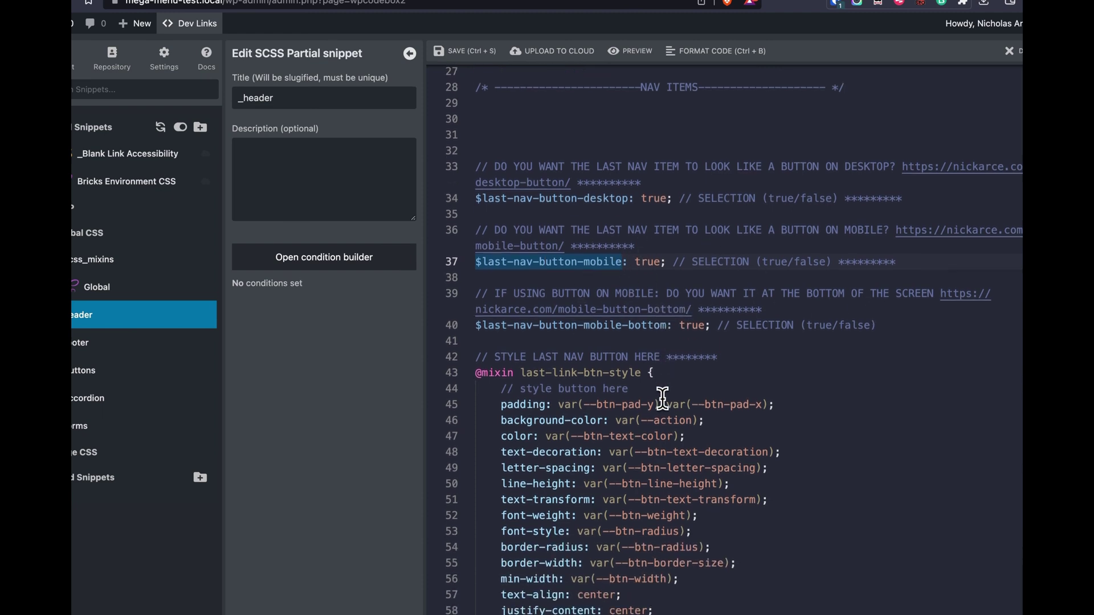
pyautogui.scroll(-3, 499, 247)
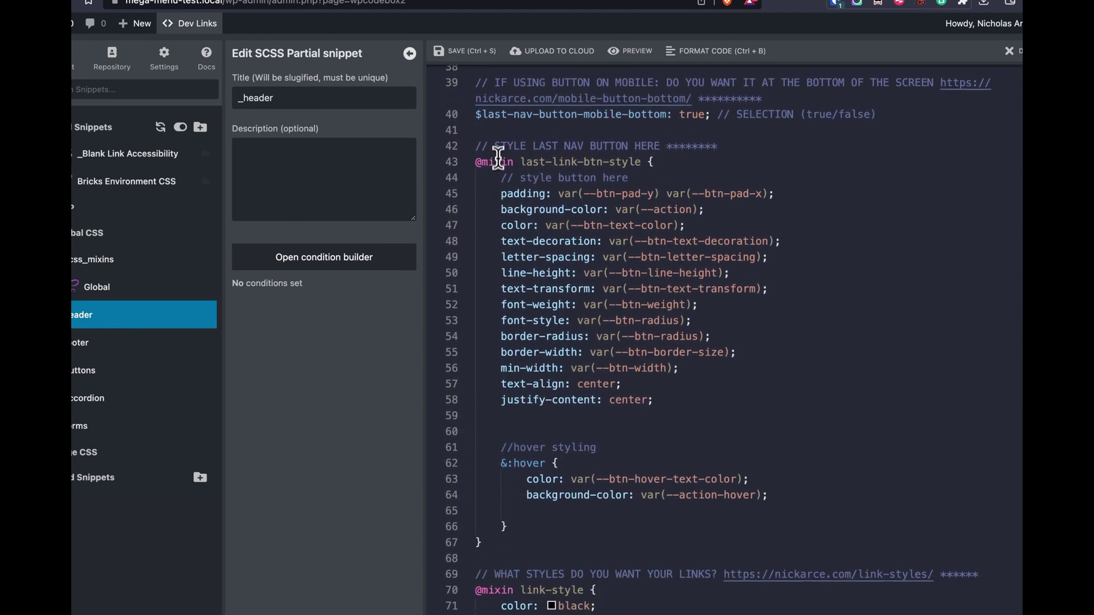
pyautogui.moveTo(495, 147); pyautogui.dragTo(622, 146)
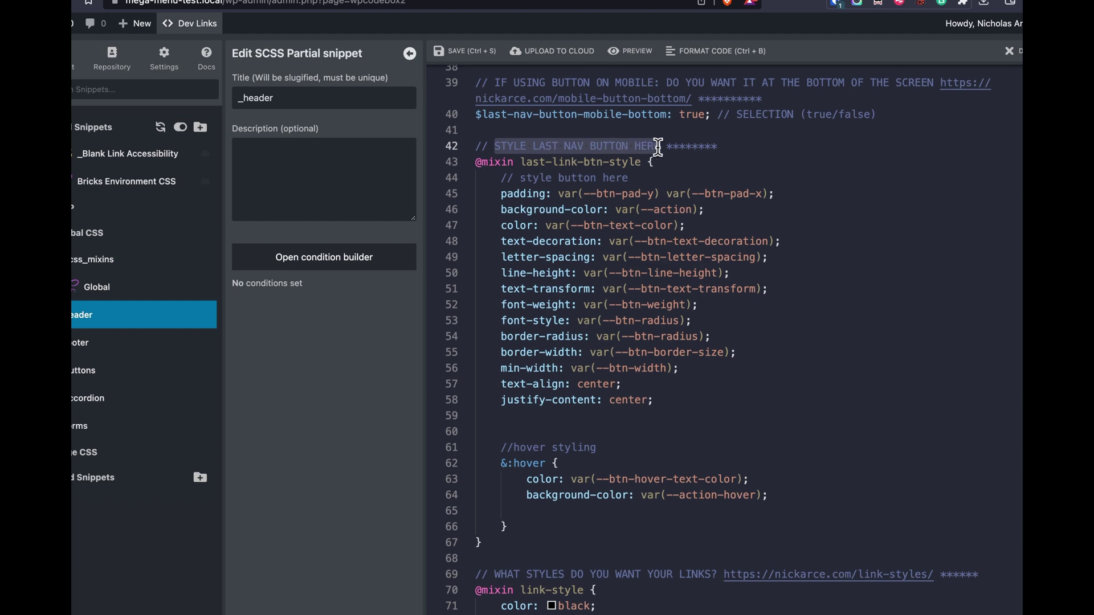
pyautogui.click(738, 414)
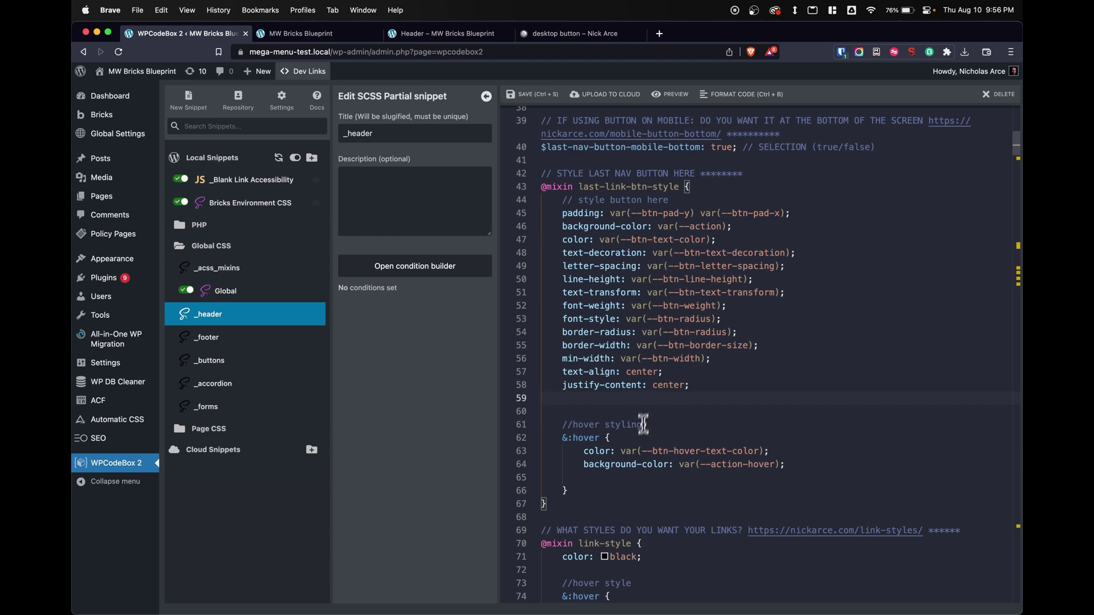
# - Add an empty &:active { } block below the &:hover block in the mixin
pyautogui.scroll(-3, 627, 413)
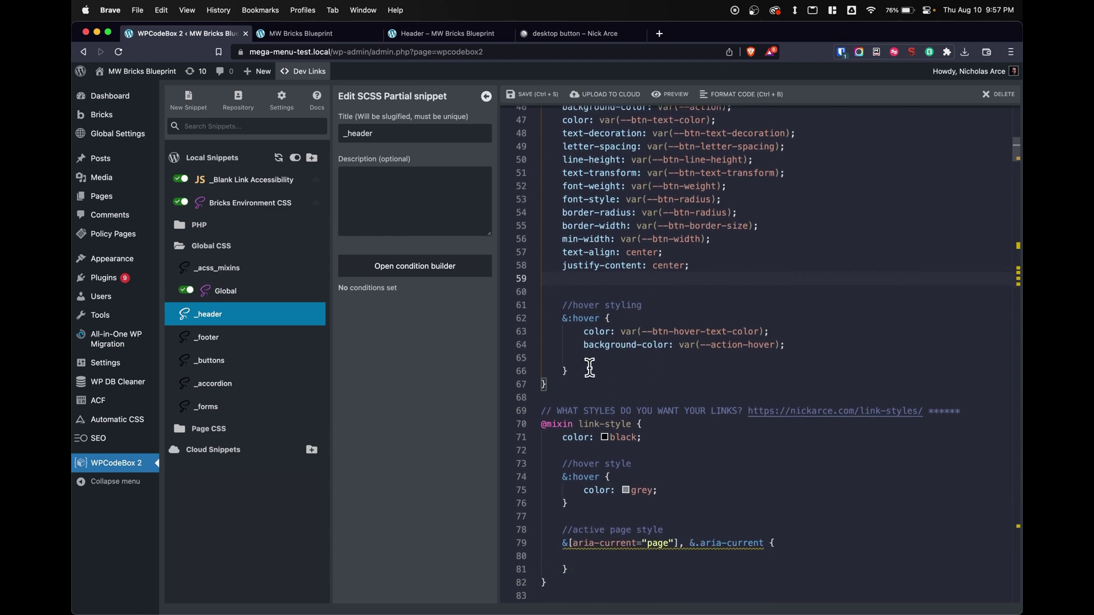
pyautogui.click(589, 367)
pyautogui.press('Return')
pyautogui.press('Return')
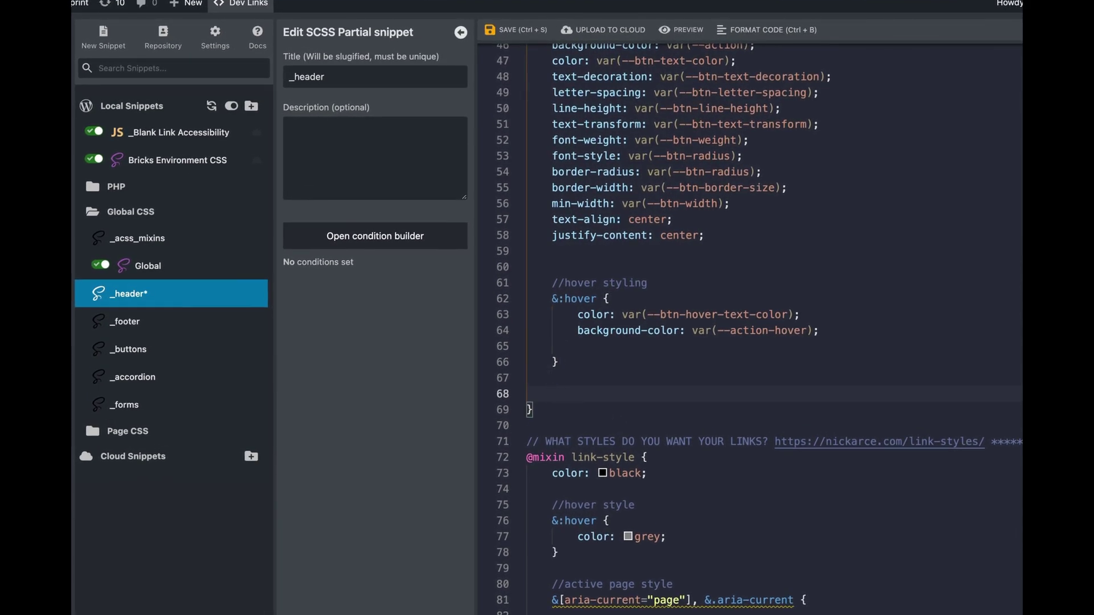
pyautogui.write('&:active {')
pyautogui.press('Return')
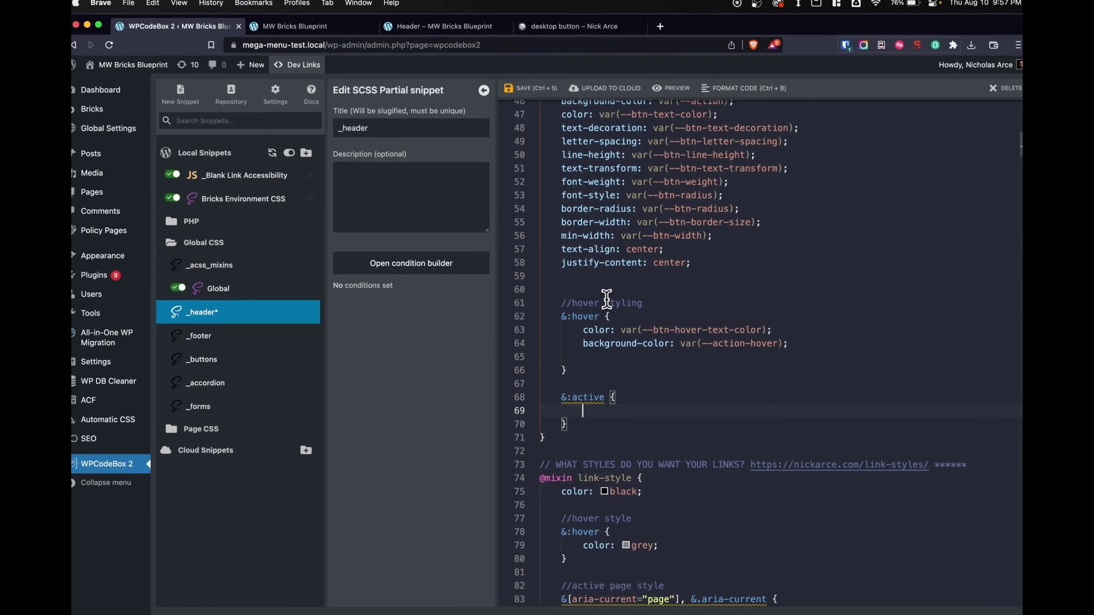
pyautogui.press('Down')
pyautogui.press('Down')
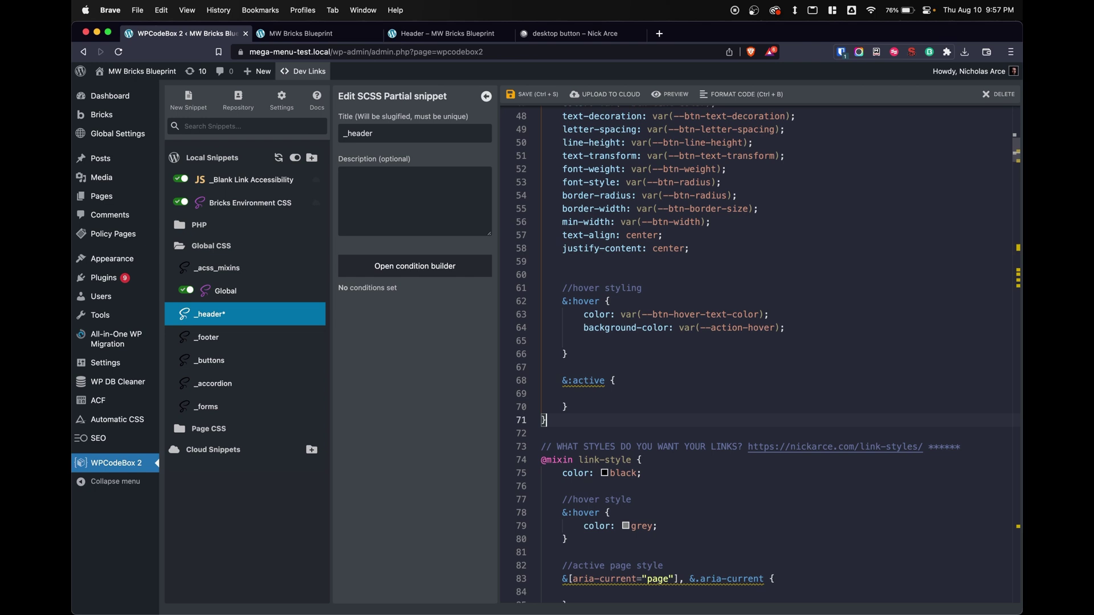
# - Review the link-style, active page and sticky-header comments in _header, then view the front end
pyautogui.scroll(-5, 563, 320)
pyautogui.moveTo(600, 283); pyautogui.dragTo(755, 258)
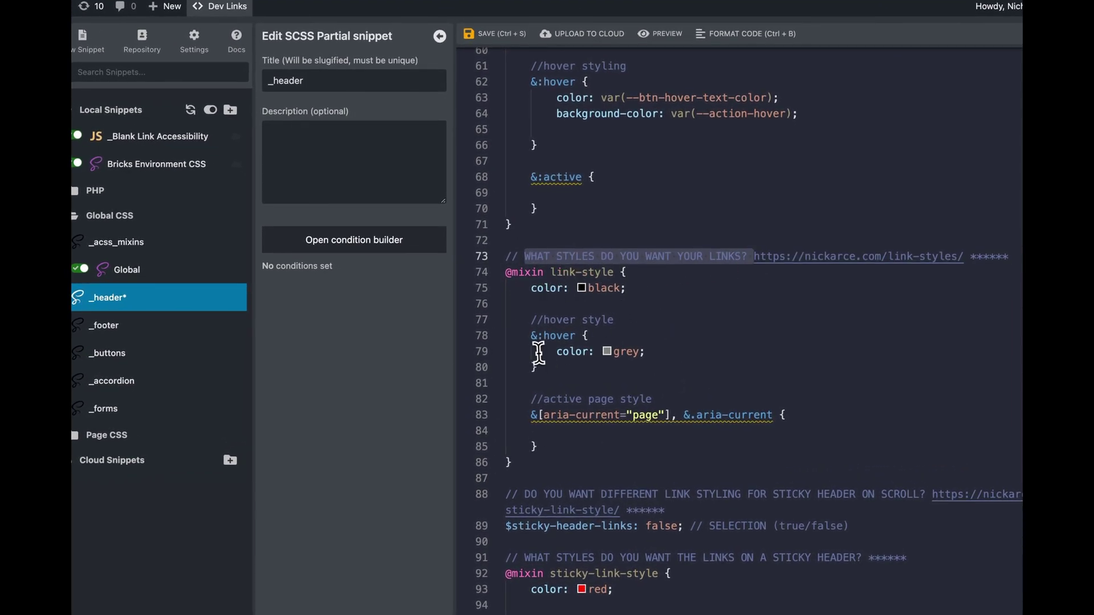
pyautogui.moveTo(540, 406); pyautogui.dragTo(663, 405)
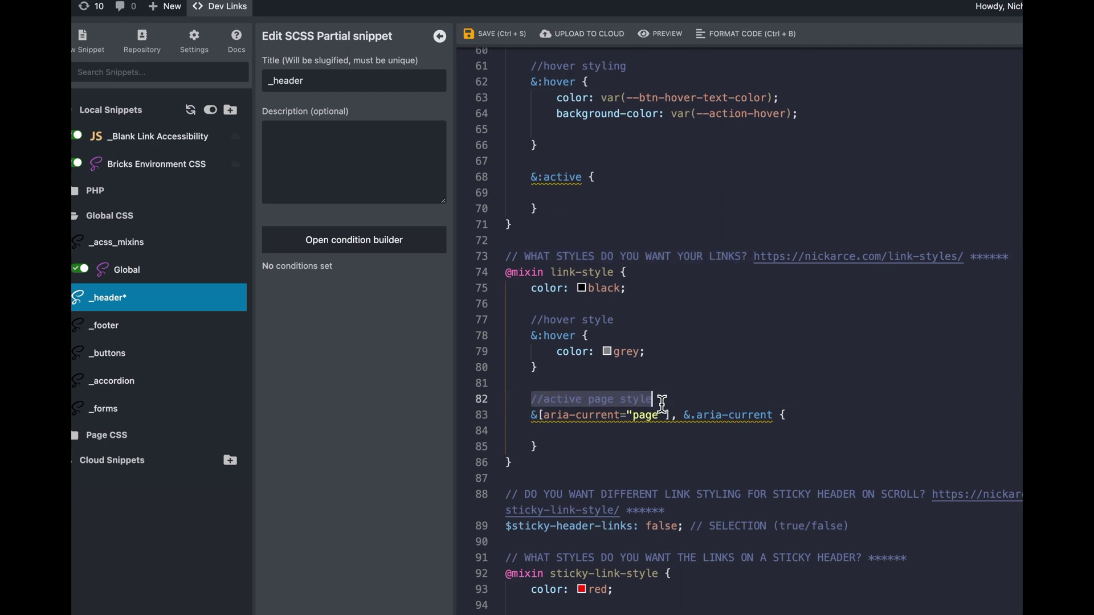
pyautogui.click(589, 430)
pyautogui.scroll(-1, 595, 434)
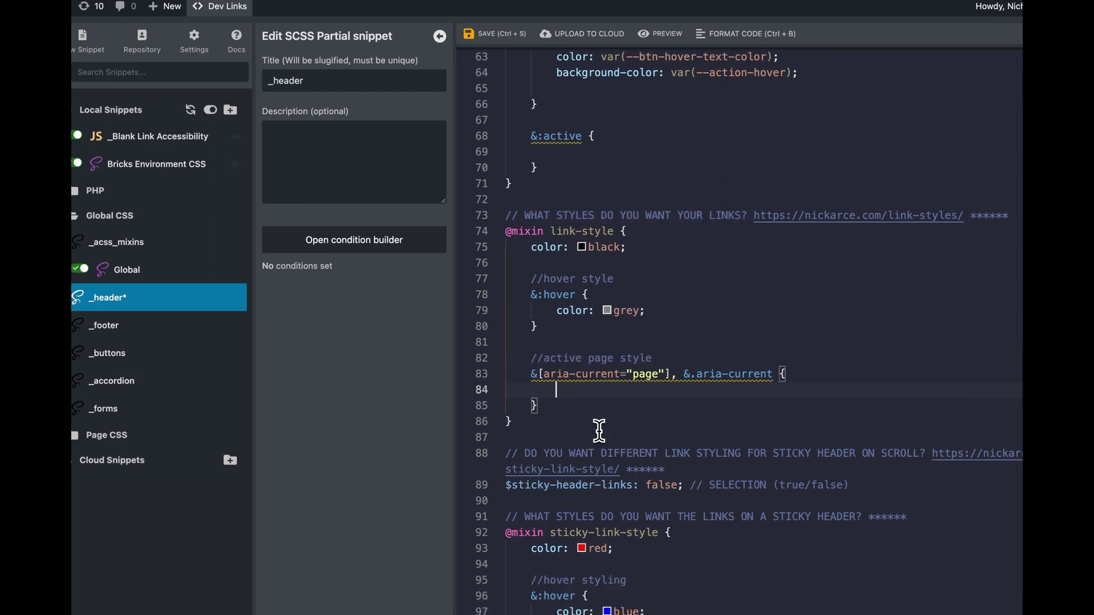
pyautogui.scroll(-5, 599, 430)
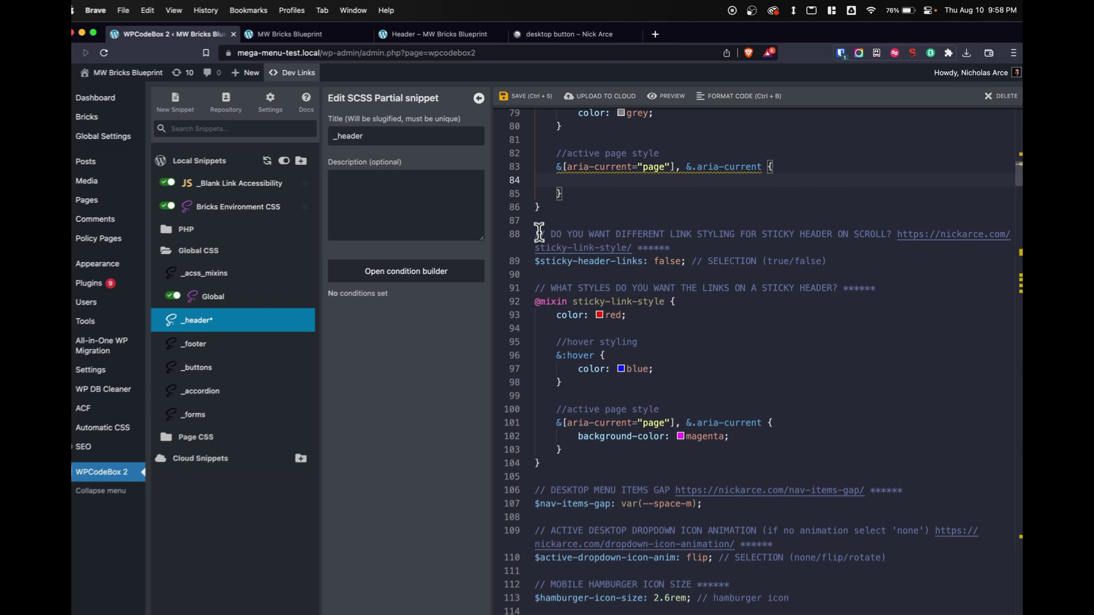
pyautogui.moveTo(511, 196); pyautogui.dragTo(619, 196)
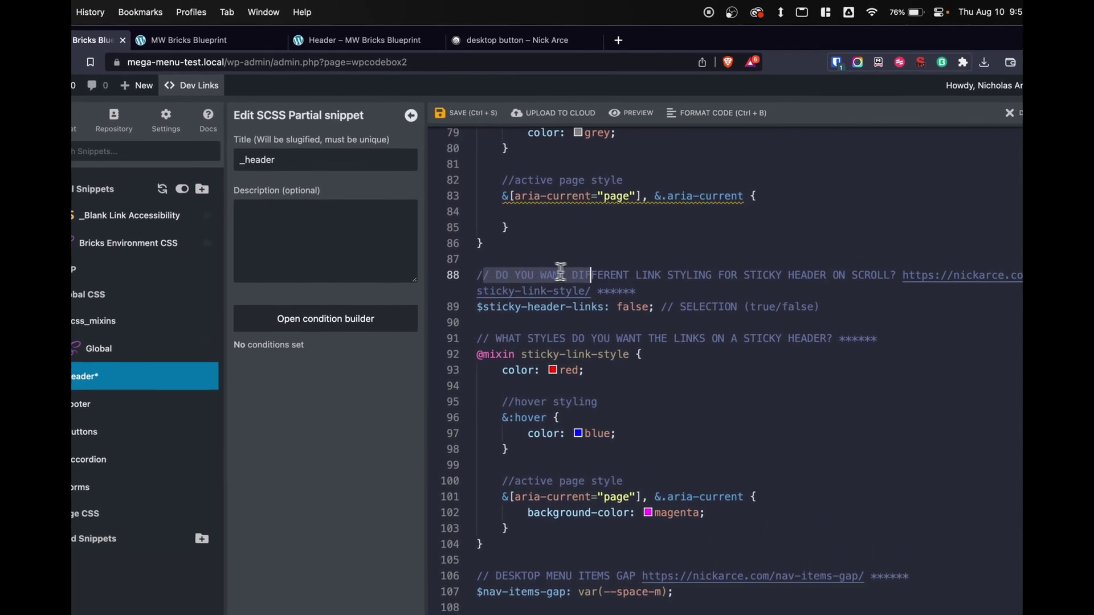
pyautogui.moveTo(560, 272); pyautogui.dragTo(903, 278)
pyautogui.click(211, 40)
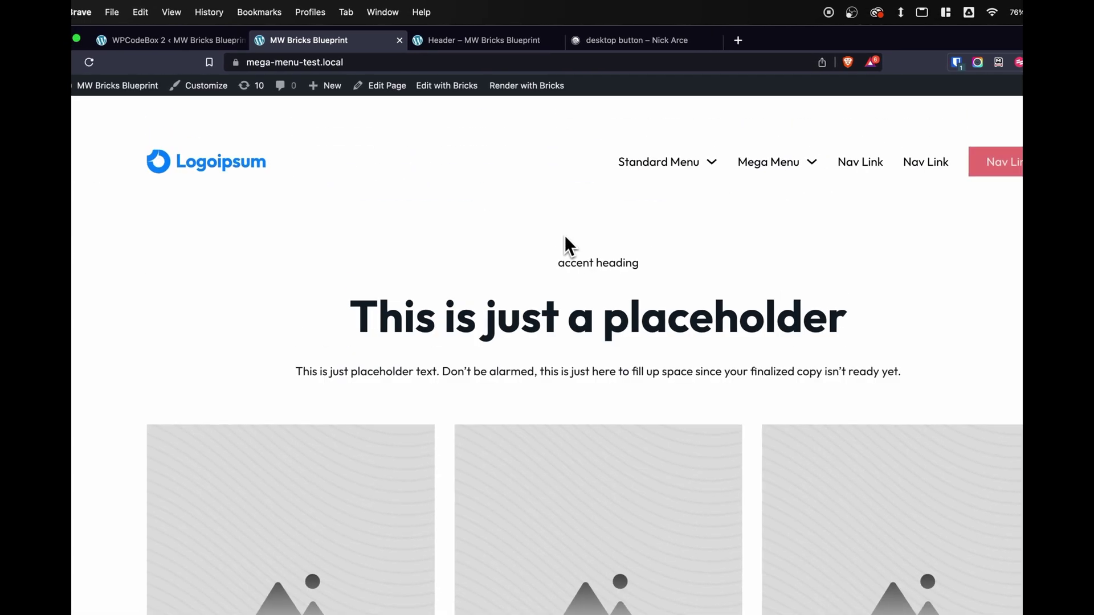
# - Enable Sticky header in the Header template settings, save, and reload the front end to verify
pyautogui.click(456, 40)
pyautogui.click(193, 88)
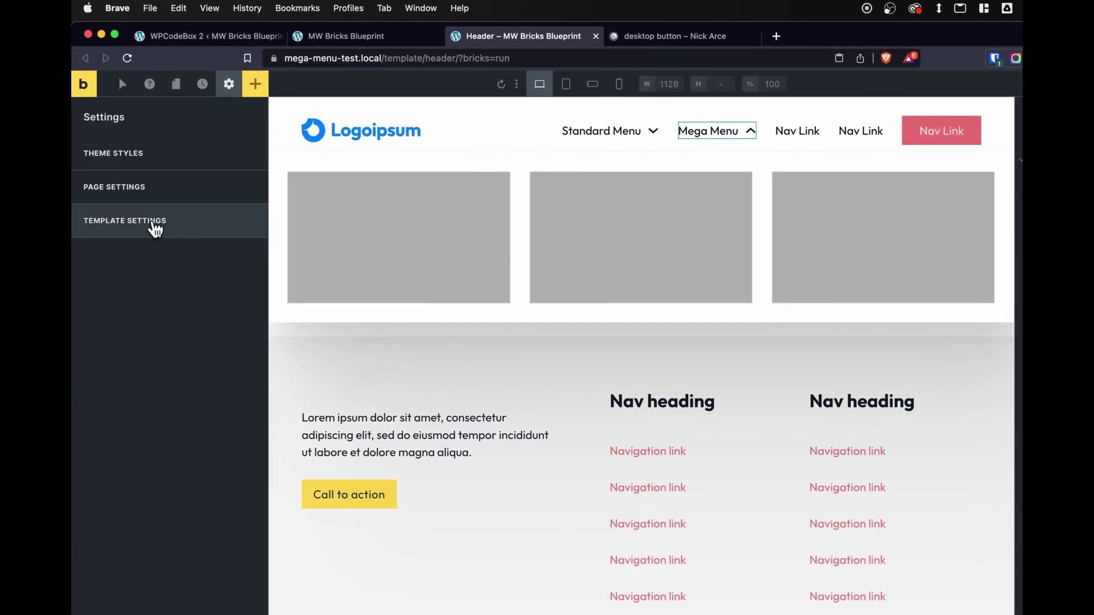
pyautogui.click(115, 224)
pyautogui.click(101, 216)
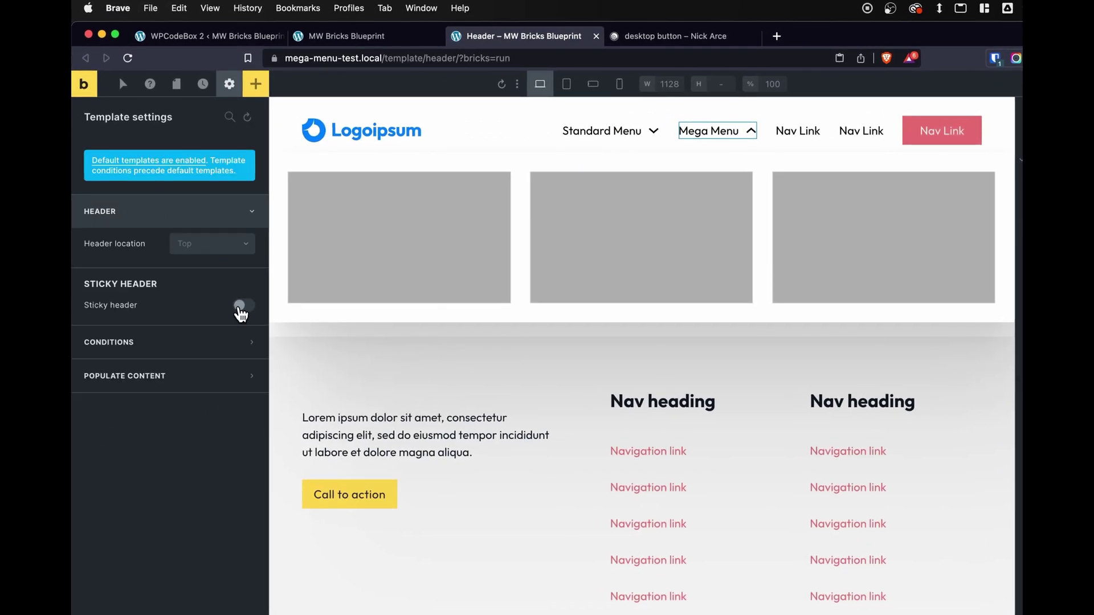
pyautogui.click(243, 306)
pyautogui.hotkey('ctrl', 's')
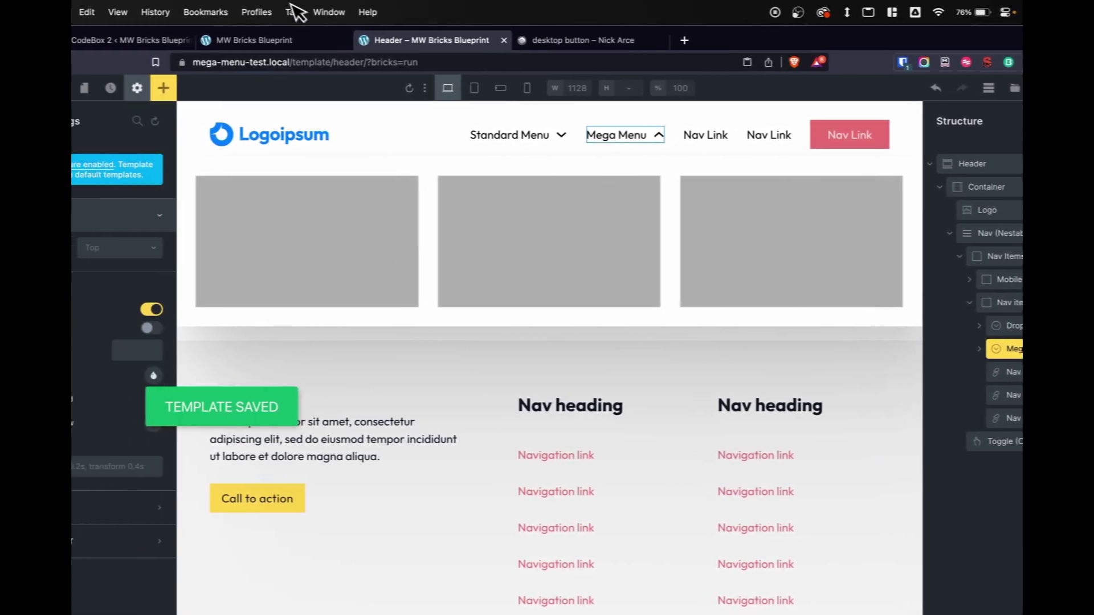
pyautogui.click(229, 39)
pyautogui.press('super+r')
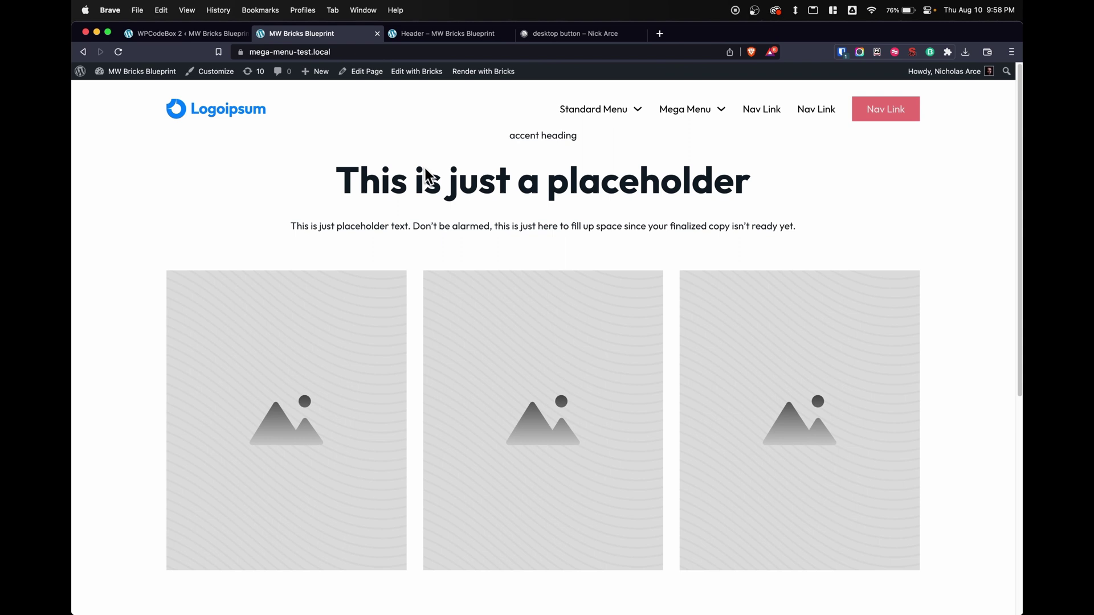
pyautogui.scroll(-3, 408, 386)
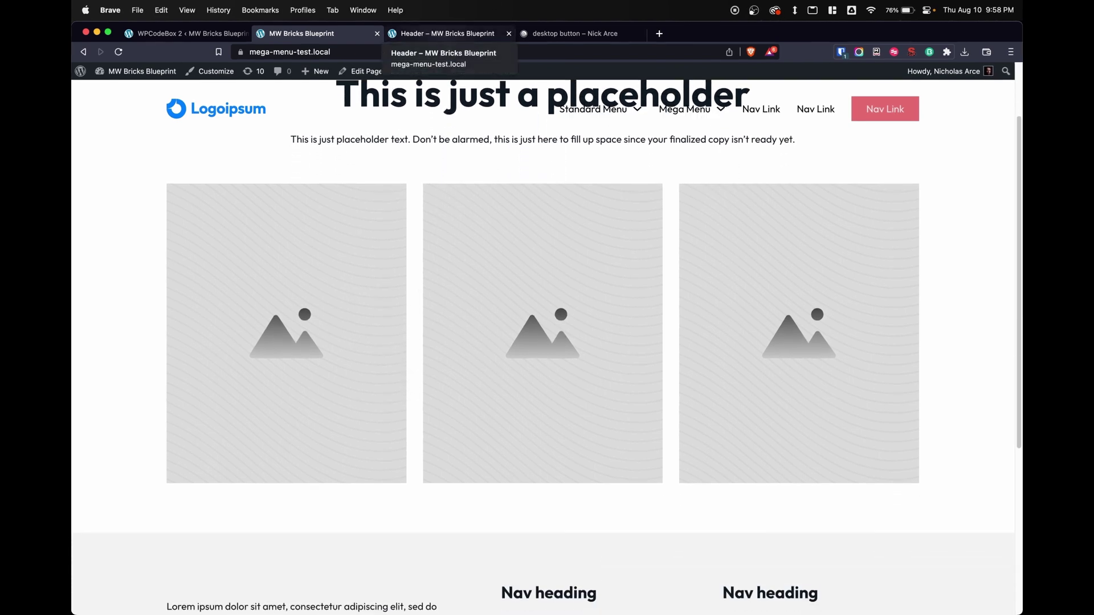
# - Change $sticky-header-links on line 89 to true, save, and reload the front-end page
pyautogui.click(191, 34)
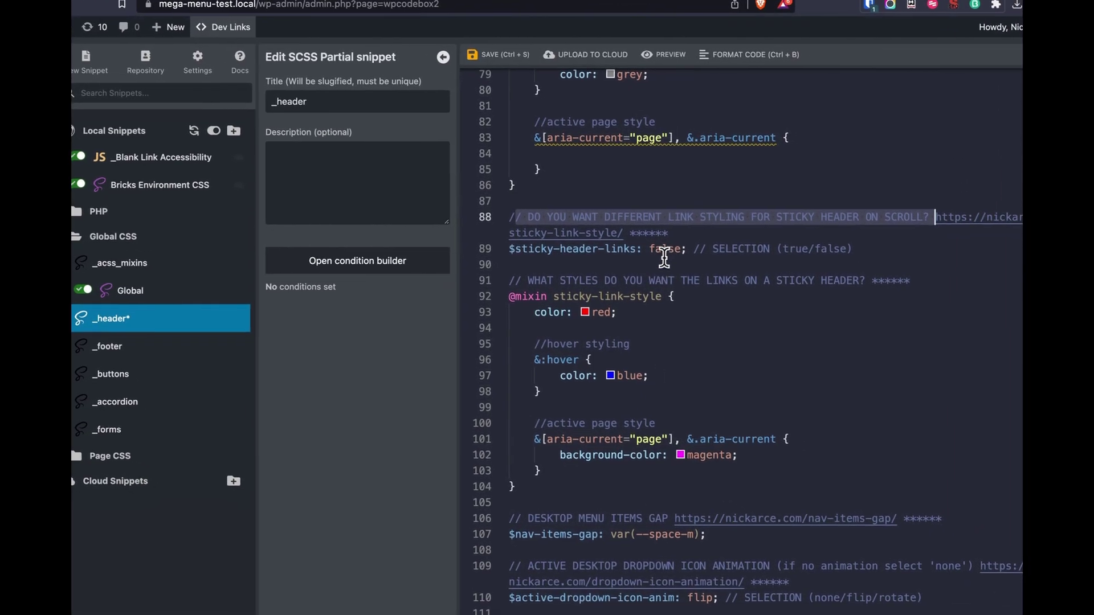
pyautogui.doubleClick(665, 255)
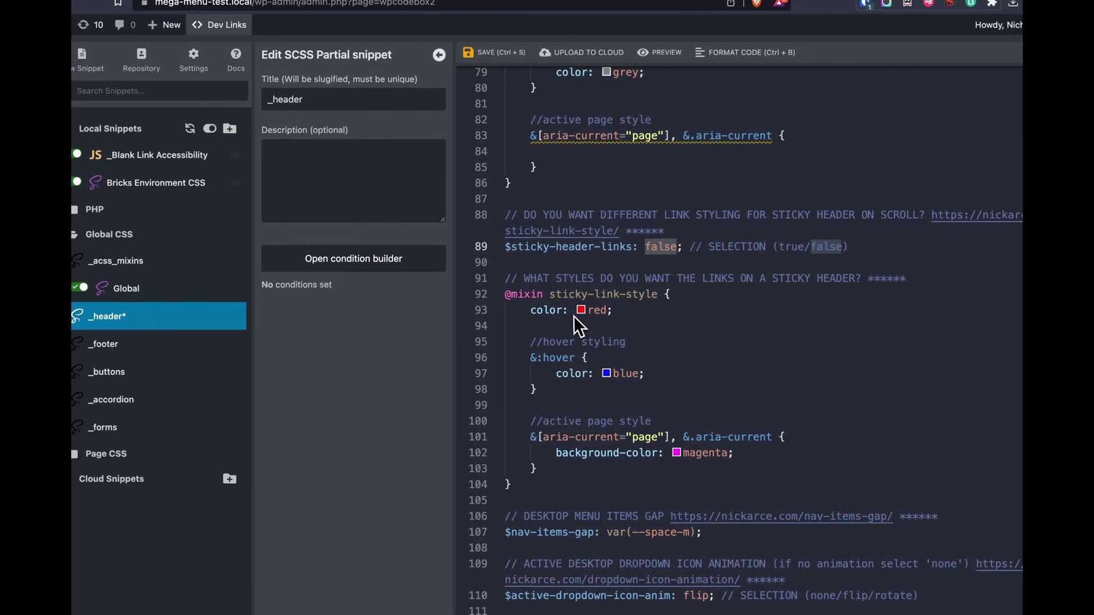
pyautogui.write('true')
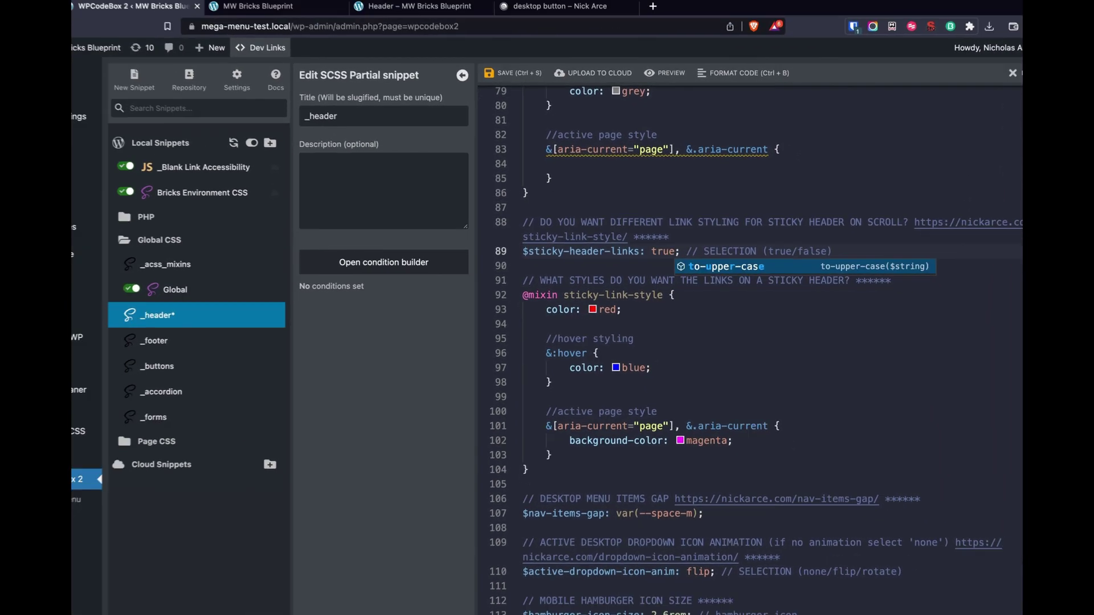
pyautogui.press('super+s')
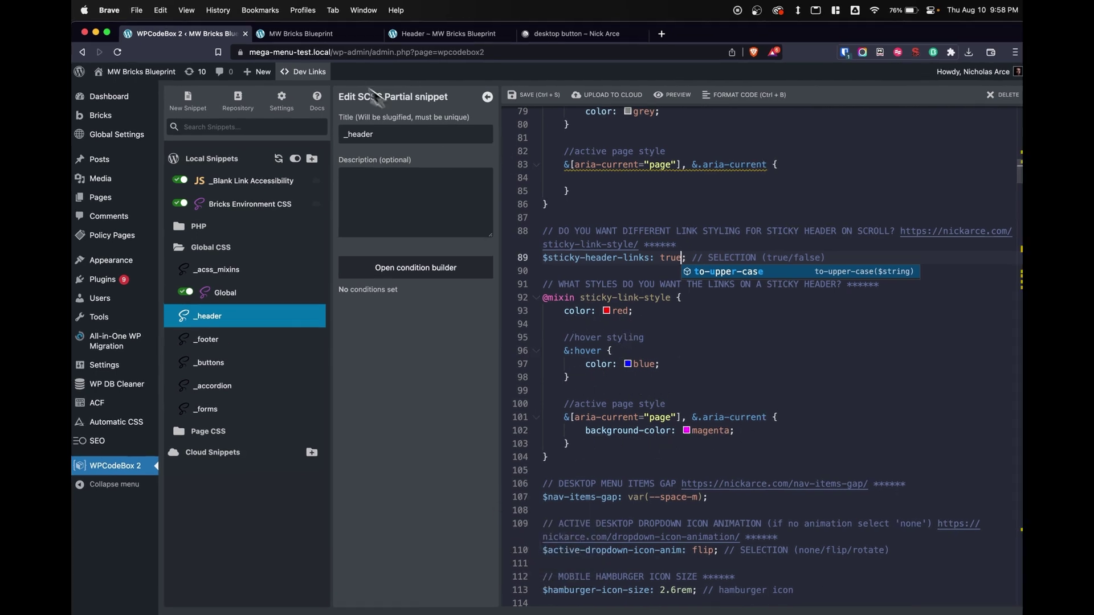
pyautogui.click(308, 34)
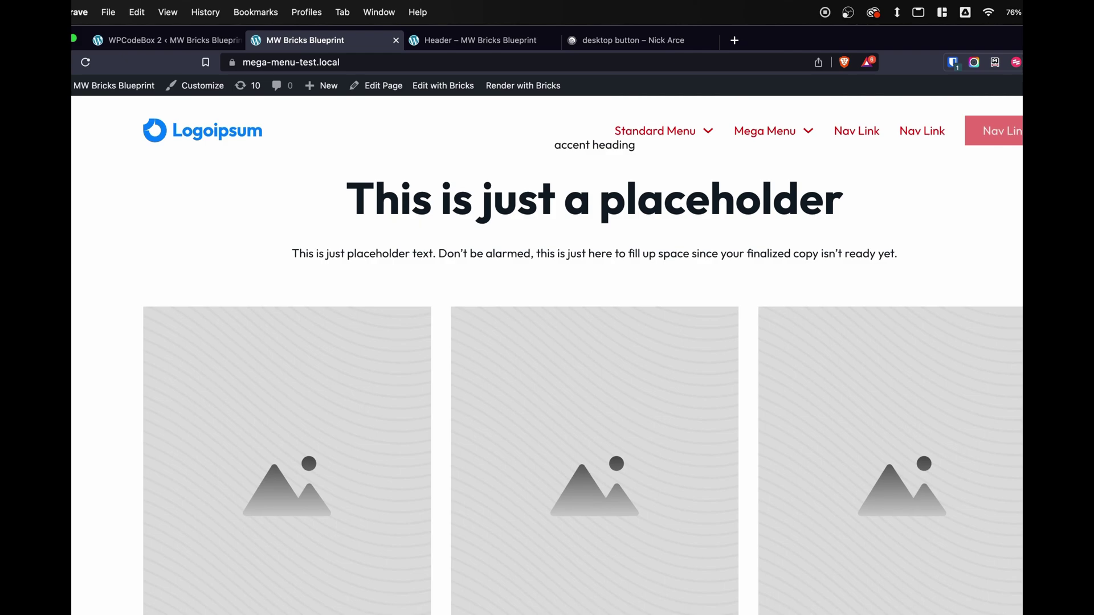
pyautogui.press('super+r')
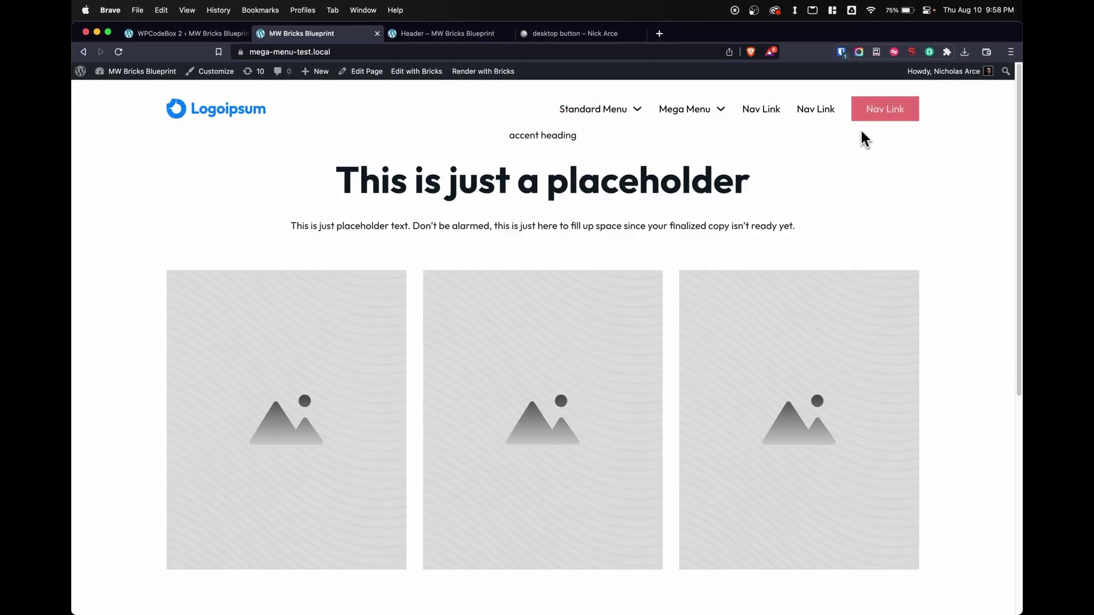
# - Set $last-nav-button-desktop on line 34 to false, save, and scroll the front end to check it
pyautogui.click(188, 33)
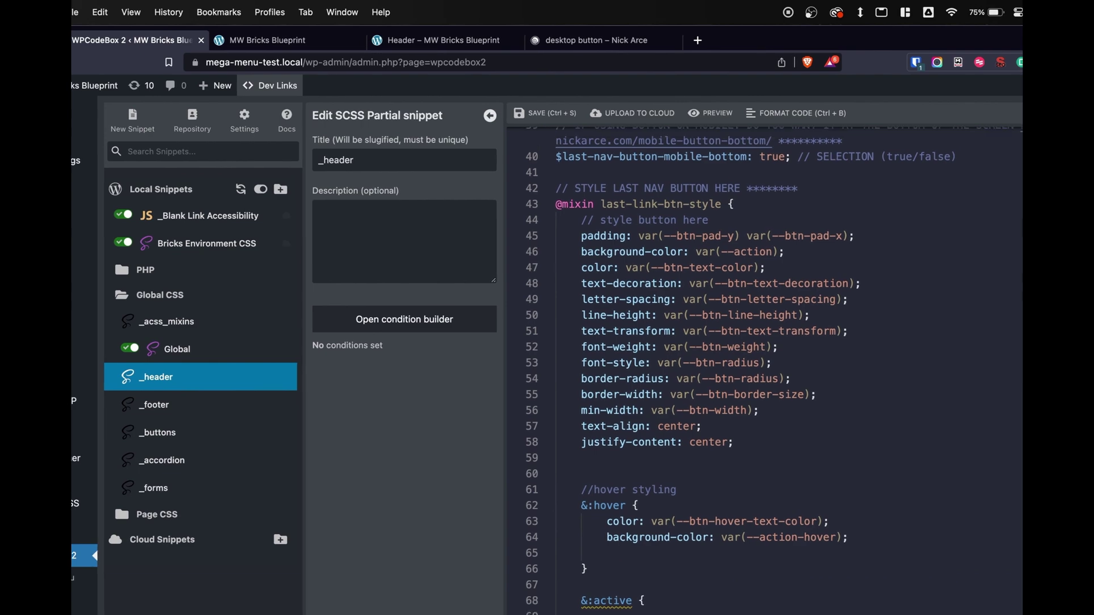
pyautogui.scroll(5, 735, 365)
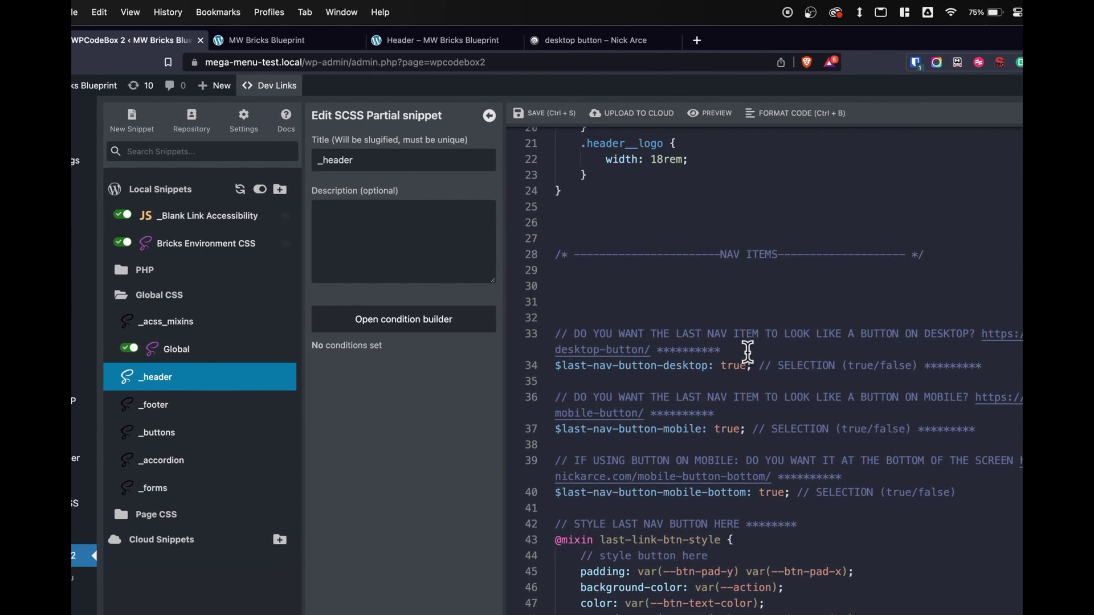
pyautogui.doubleClick(734, 365)
pyautogui.write('false')
pyautogui.press('super+s')
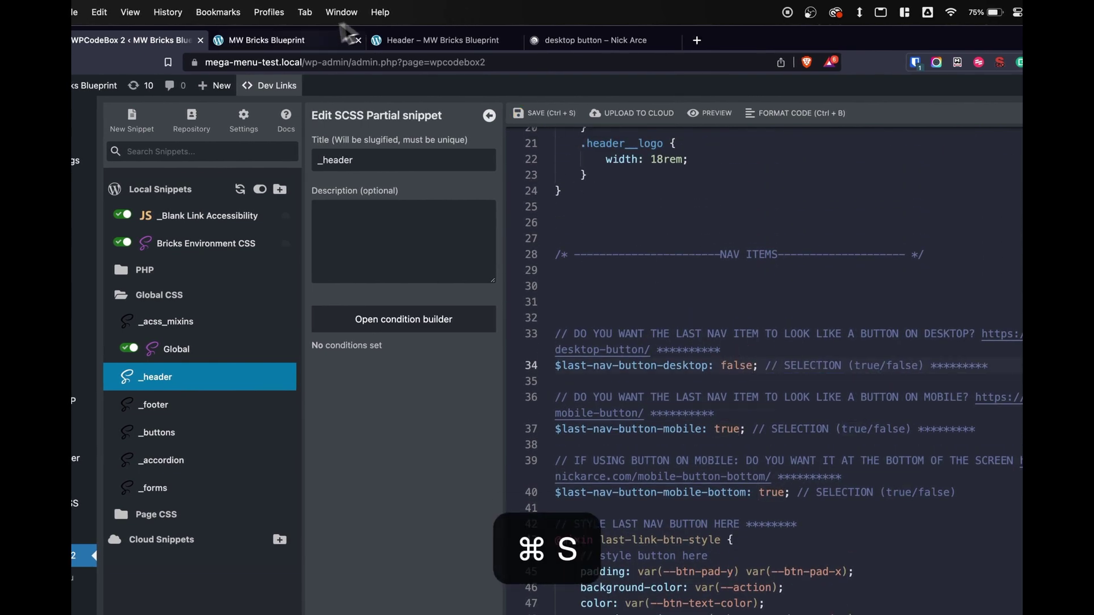
pyautogui.click(267, 40)
pyautogui.scroll(-5, 465, 286)
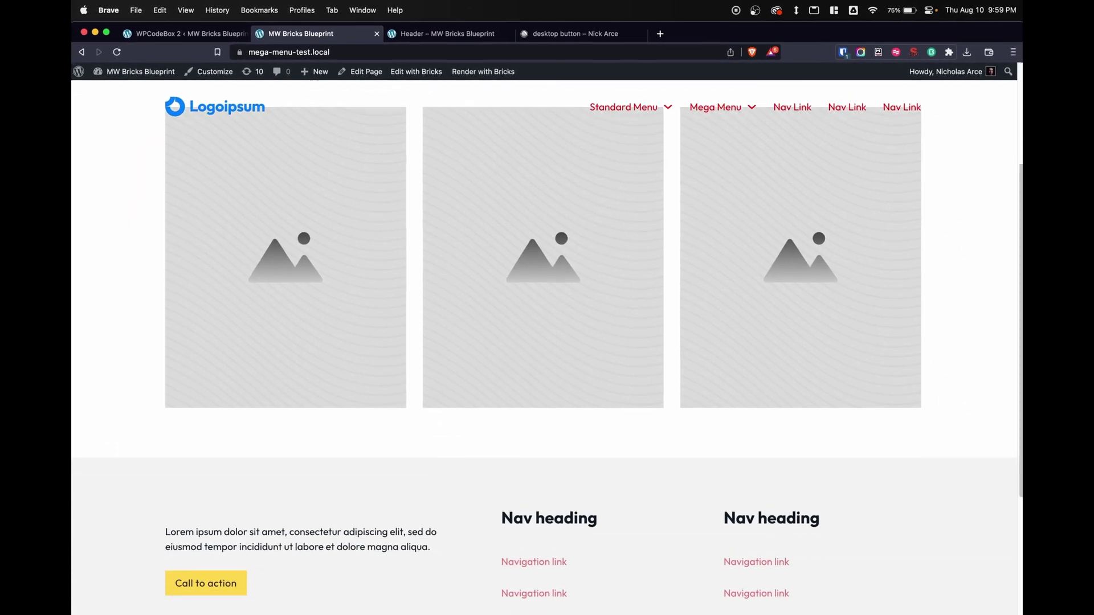
pyautogui.scroll(-3, 618, 237)
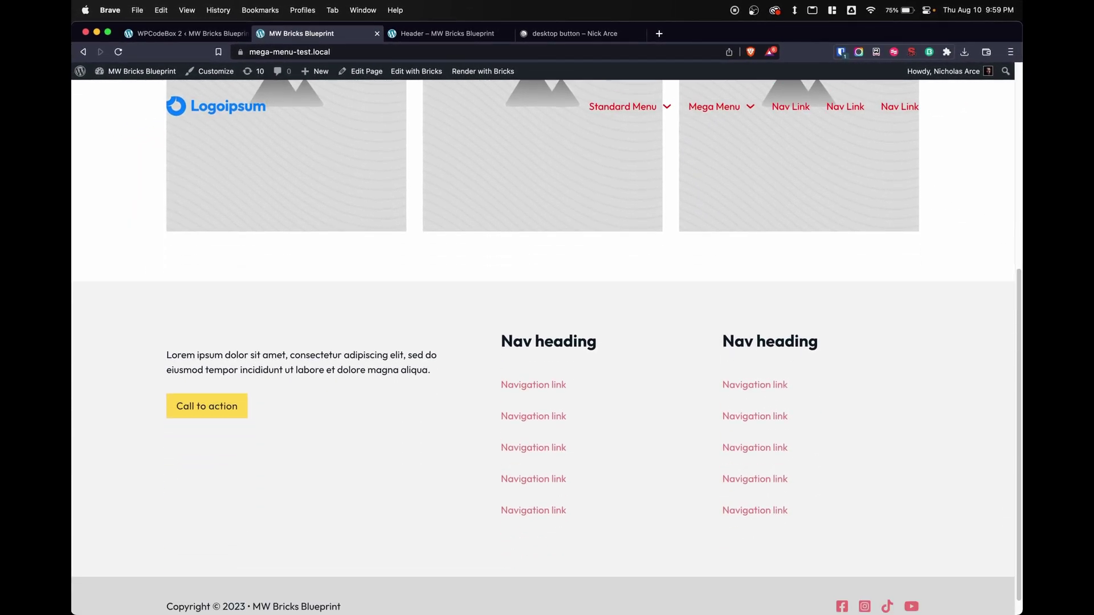
pyautogui.scroll(10, 617, 237)
pyautogui.scroll(-2, 866, 203)
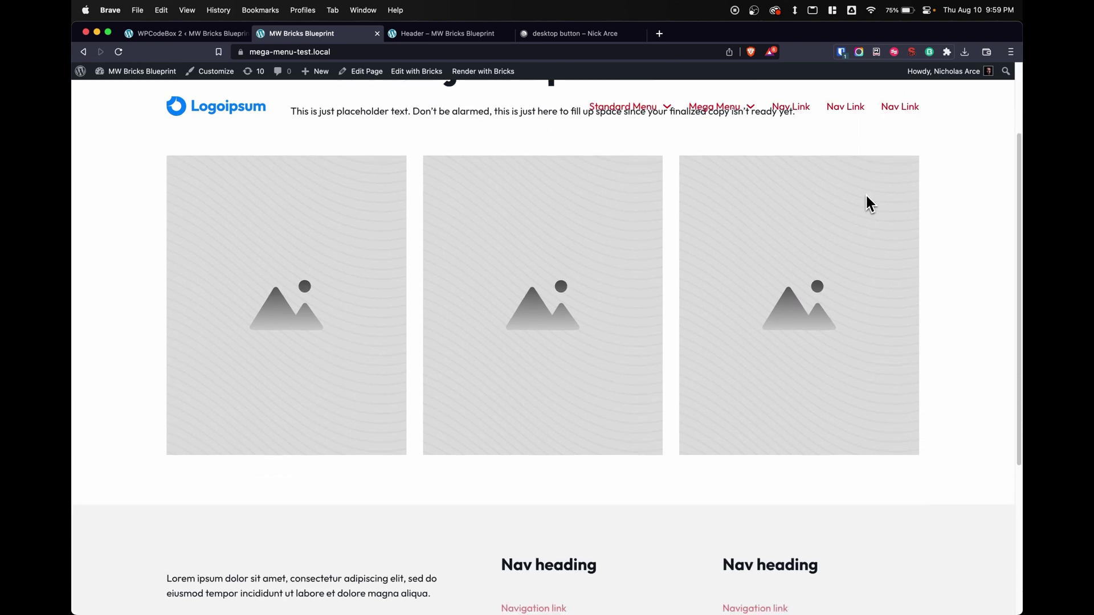
pyautogui.hotkey('ctrl', 'shift', 'Tab')
pyautogui.press('super+s')
# - Find the 1100px navigation breakpoint, then narrow the front end with DevTools to show the hamburger menu
pyautogui.scroll(-10, 629, 342)
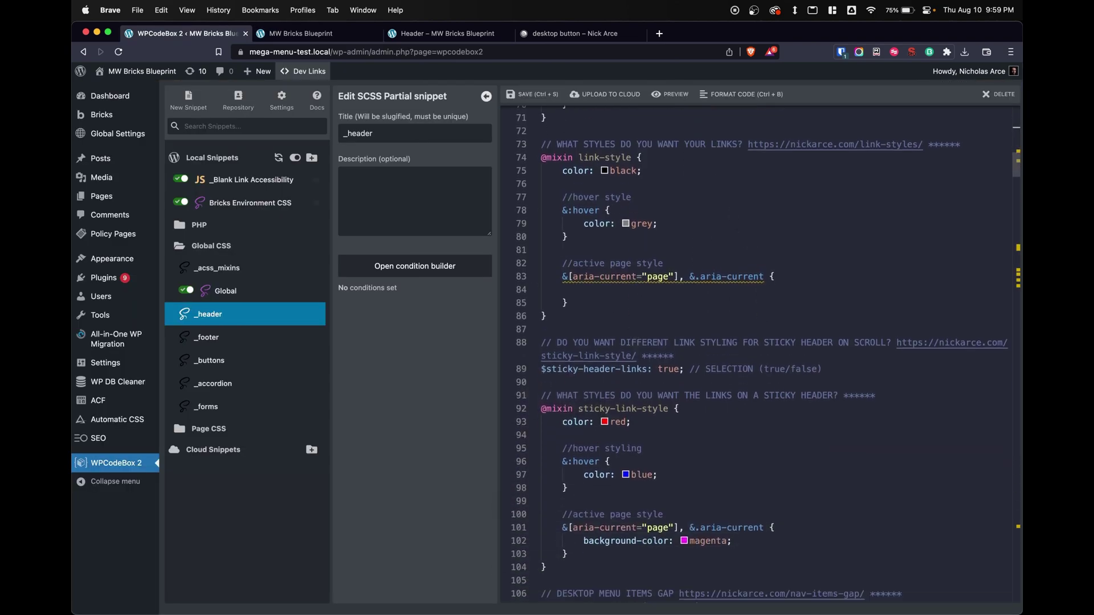
pyautogui.scroll(-12, 761, 354)
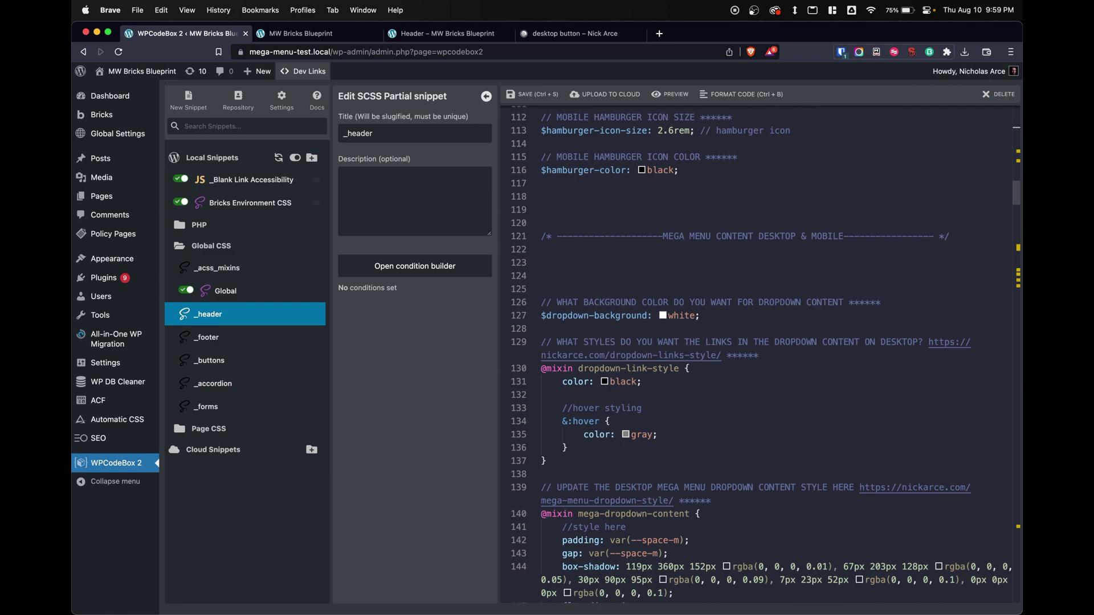
pyautogui.scroll(-6, 761, 353)
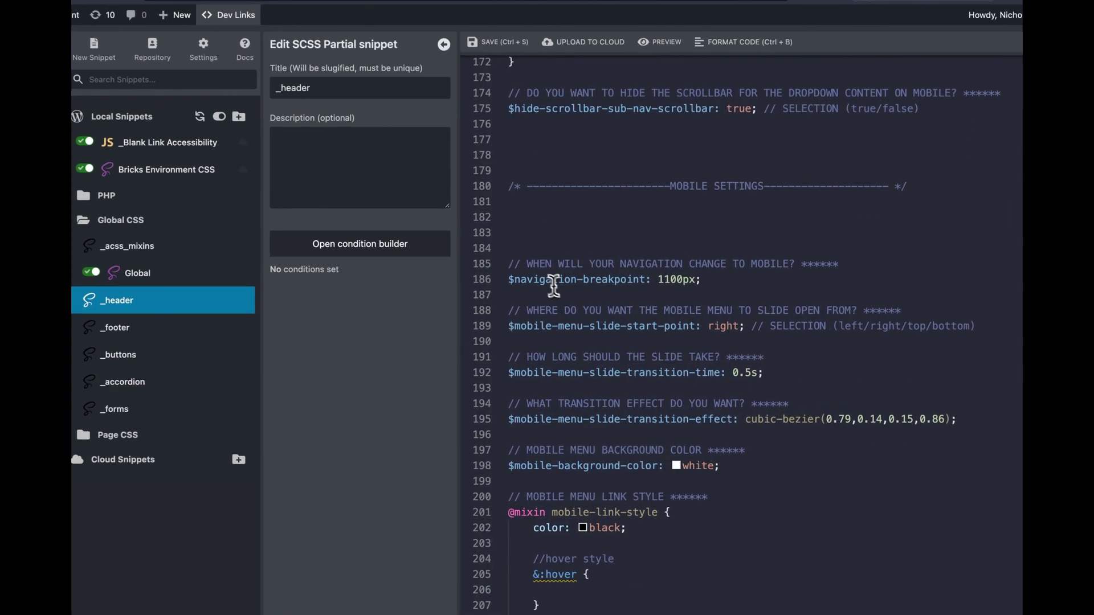
pyautogui.moveTo(556, 296); pyautogui.dragTo(700, 278)
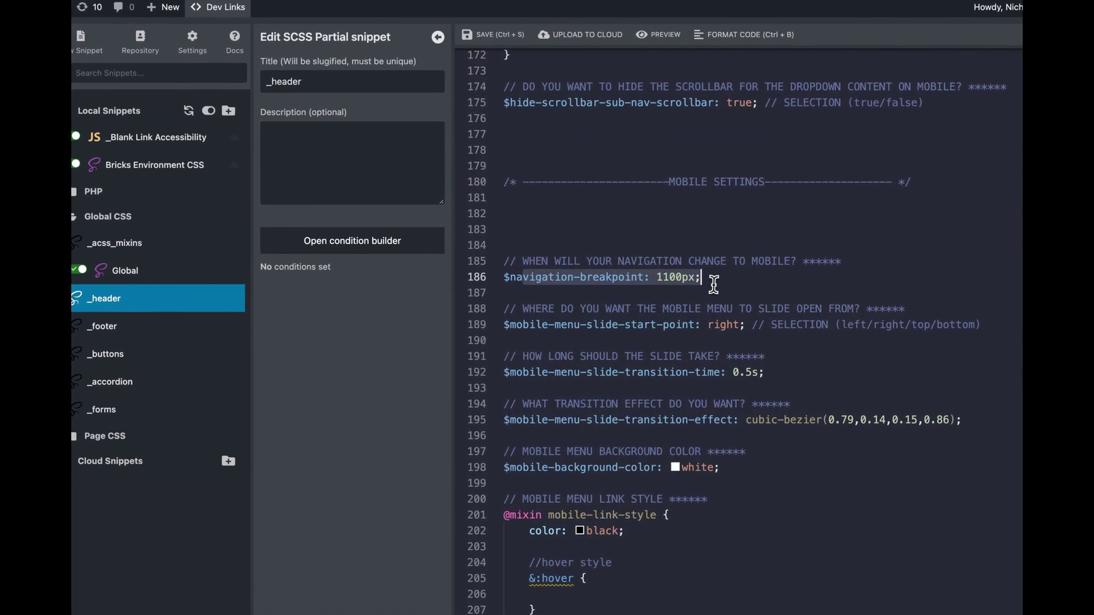
pyautogui.click(304, 27)
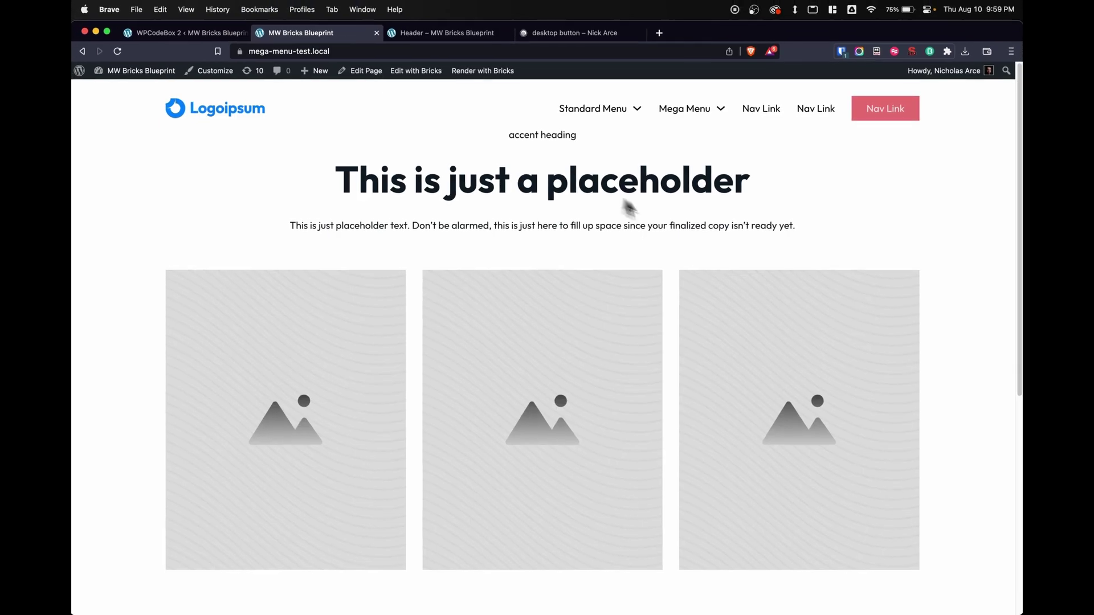
pyautogui.rightClick(927, 170)
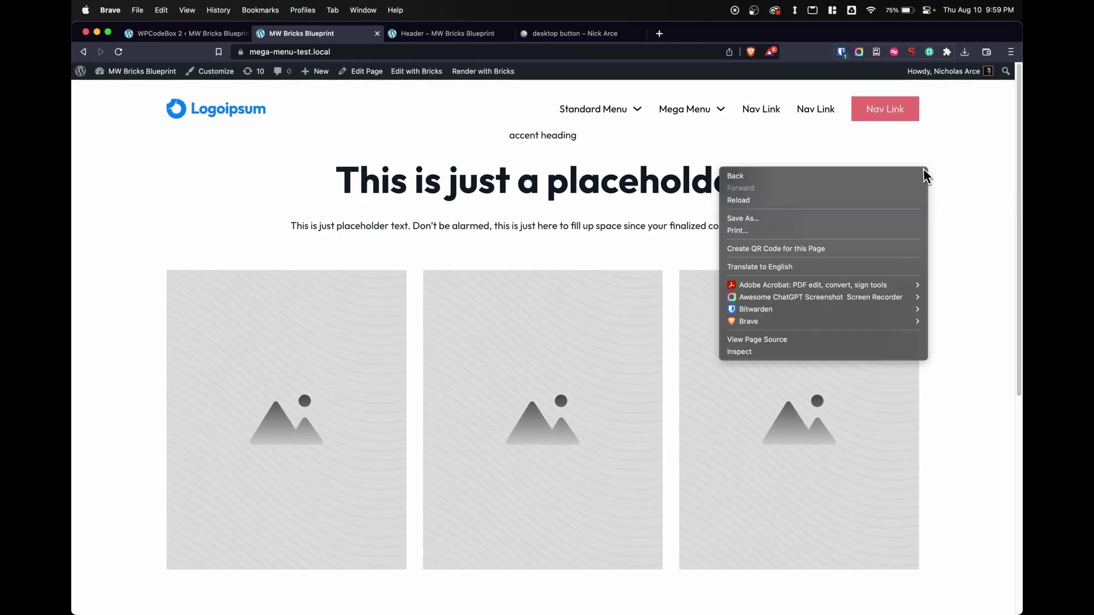
pyautogui.click(762, 352)
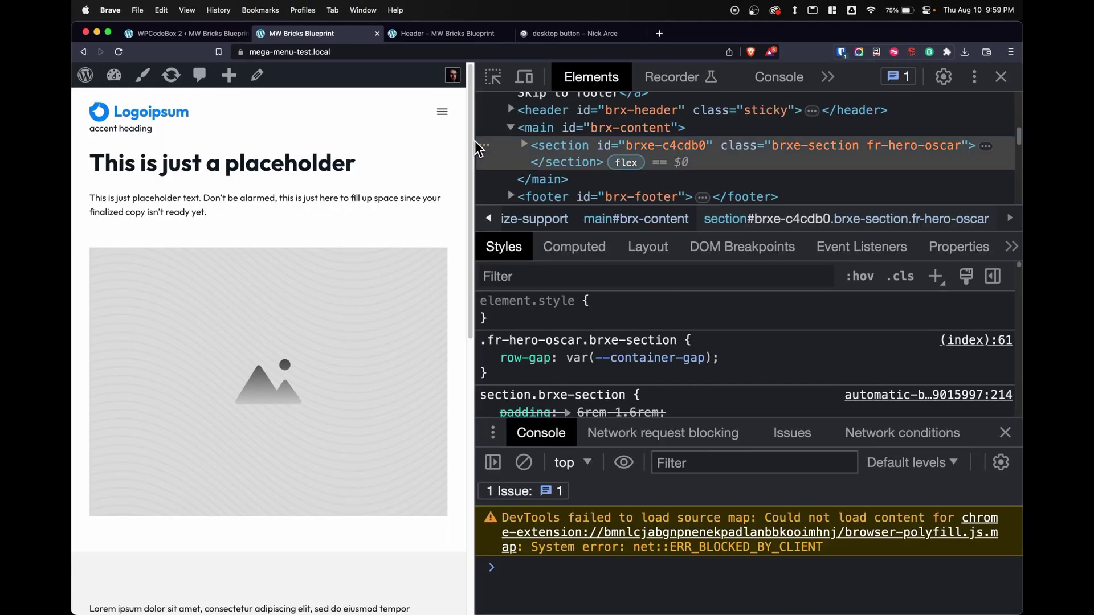
pyautogui.moveTo(477, 127); pyautogui.dragTo(666, 158)
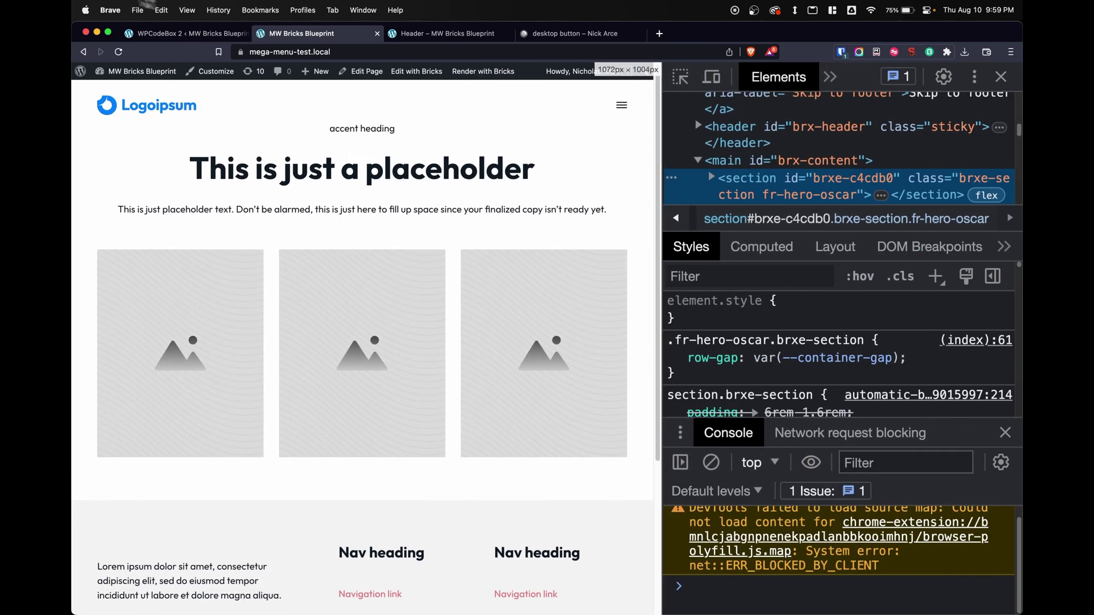
pyautogui.click(177, 36)
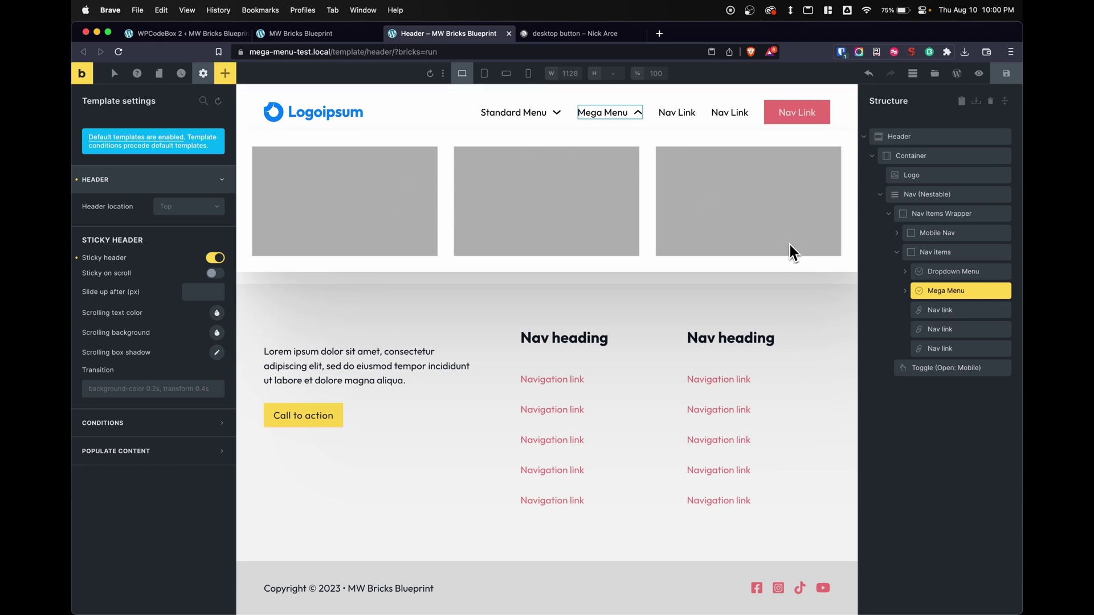
# - Expand Mega Menu > Content in Structure and delete all three REMOVE placeholder blocks
pyautogui.click(905, 291)
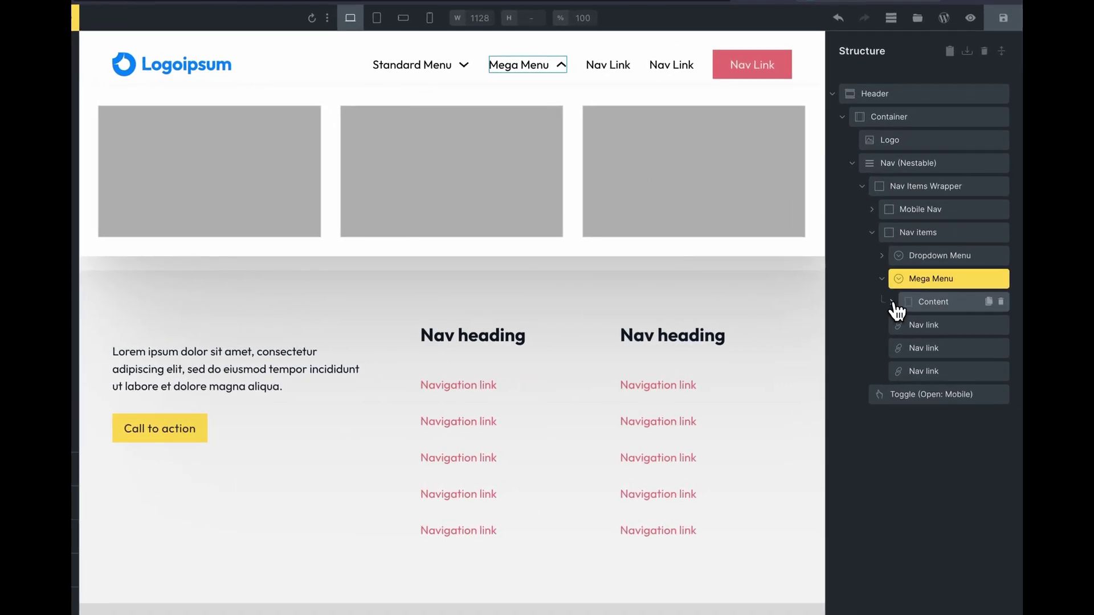
pyautogui.click(893, 303)
pyautogui.click(940, 324)
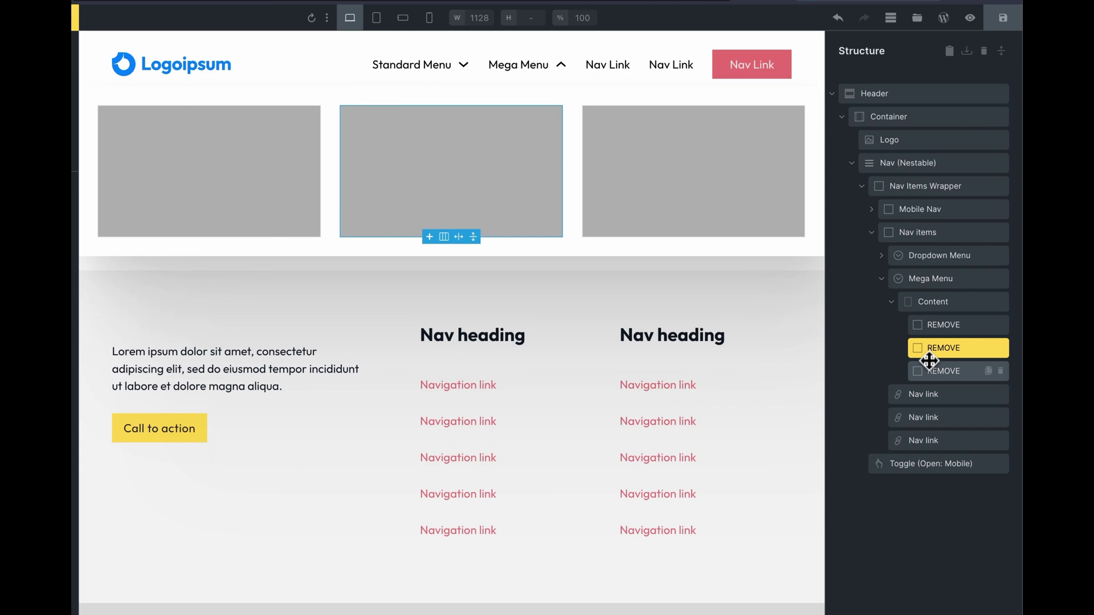
pyautogui.click(947, 327)
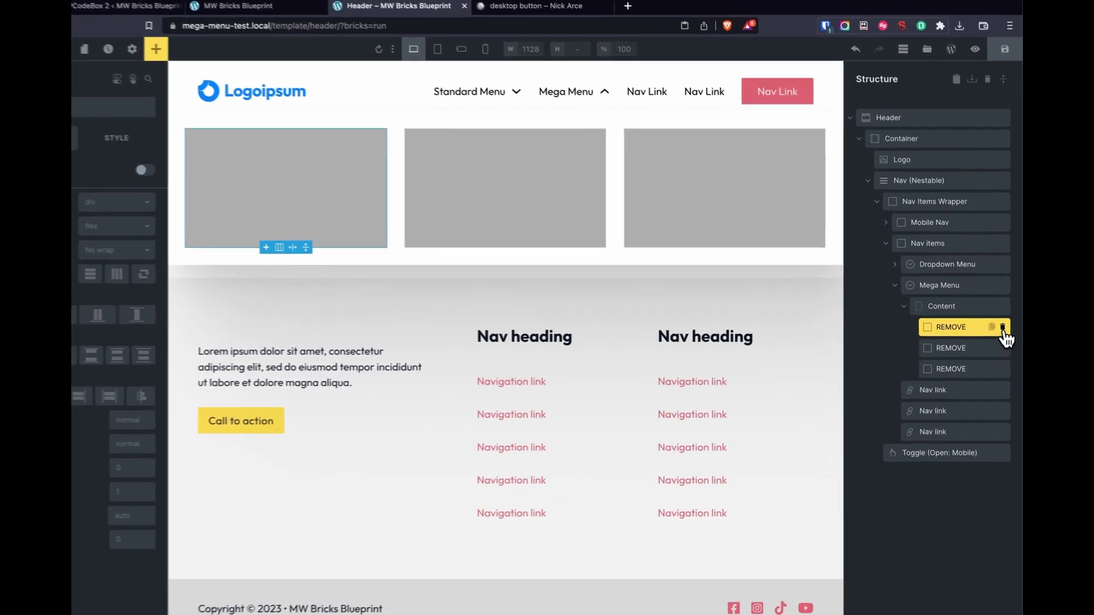
pyautogui.click(1004, 329)
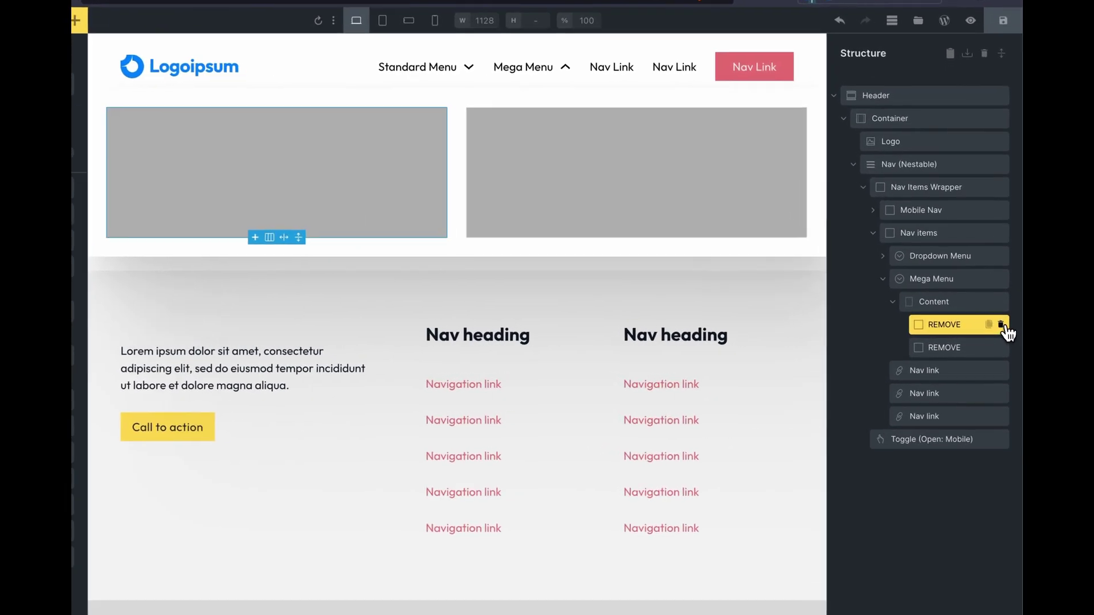
pyautogui.click(1004, 329)
pyautogui.click(1004, 329)
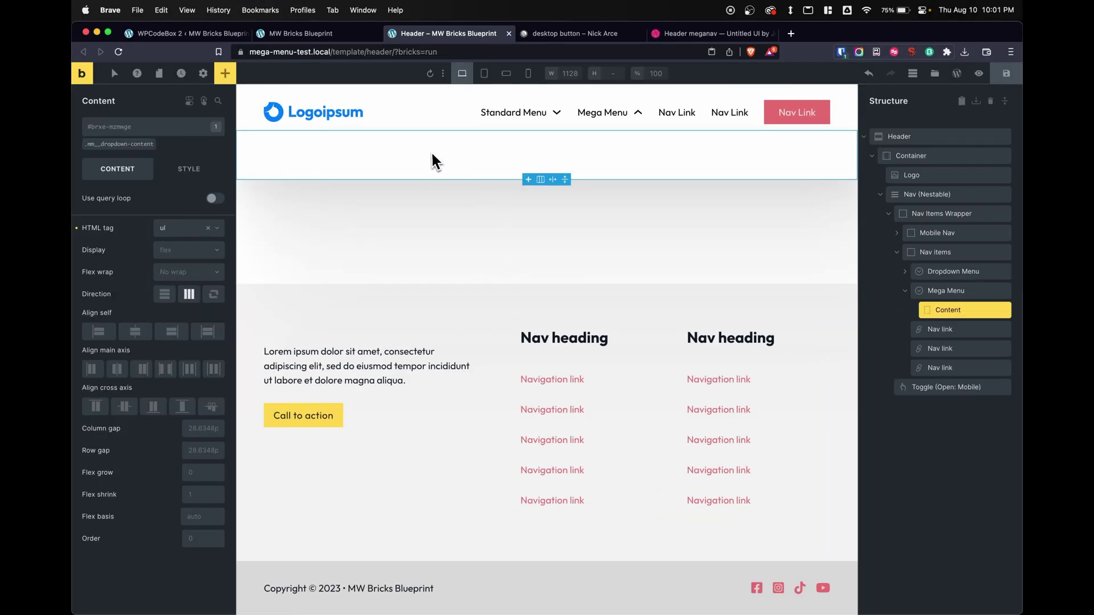
pyautogui.click(690, 34)
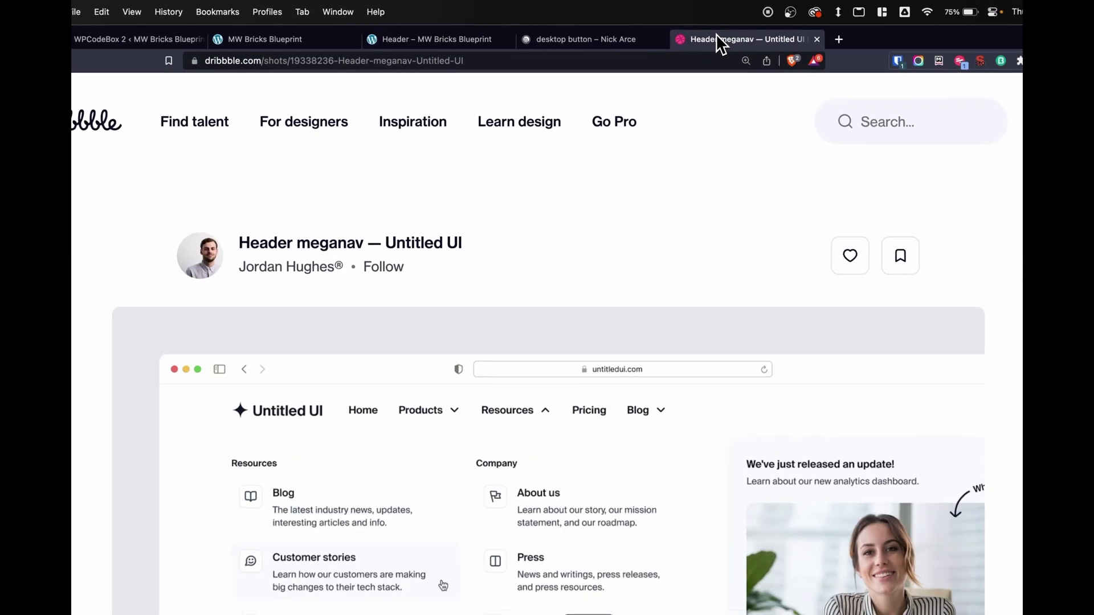
pyautogui.scroll(-5, 232, 289)
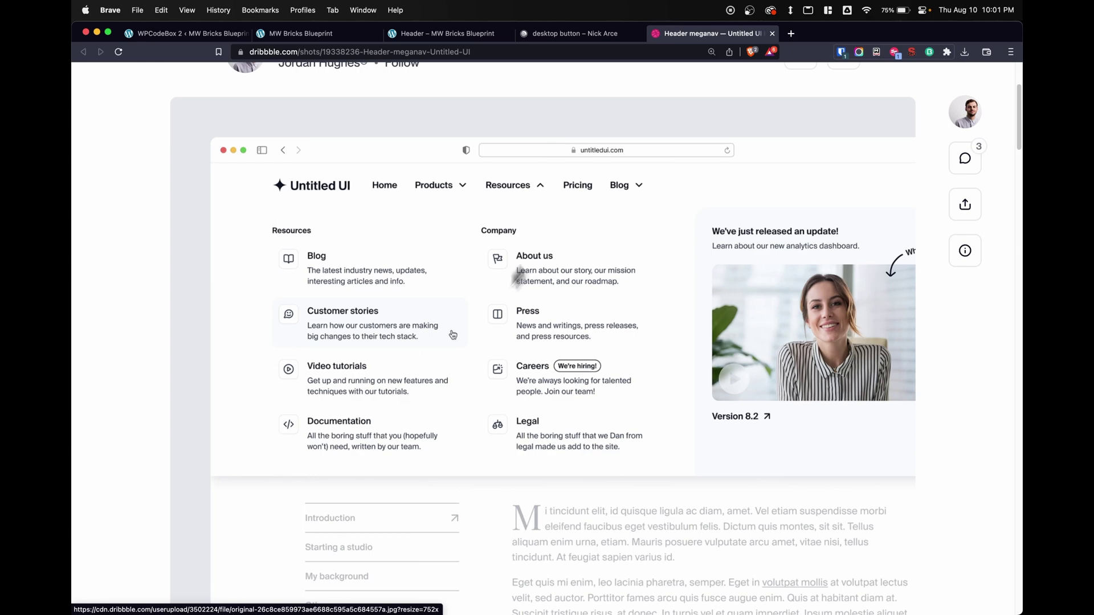
pyautogui.click(462, 35)
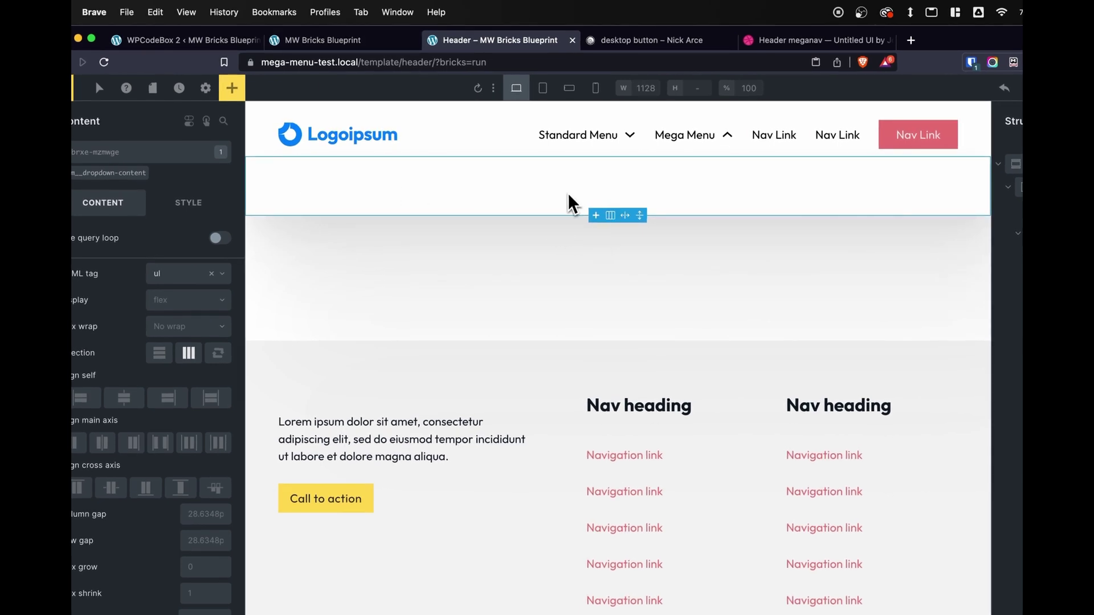
# - Add a Block to the dropdown content with class dropdown__container and begin a var(--width-vp- max width
pyautogui.click(232, 87)
pyautogui.click(189, 223)
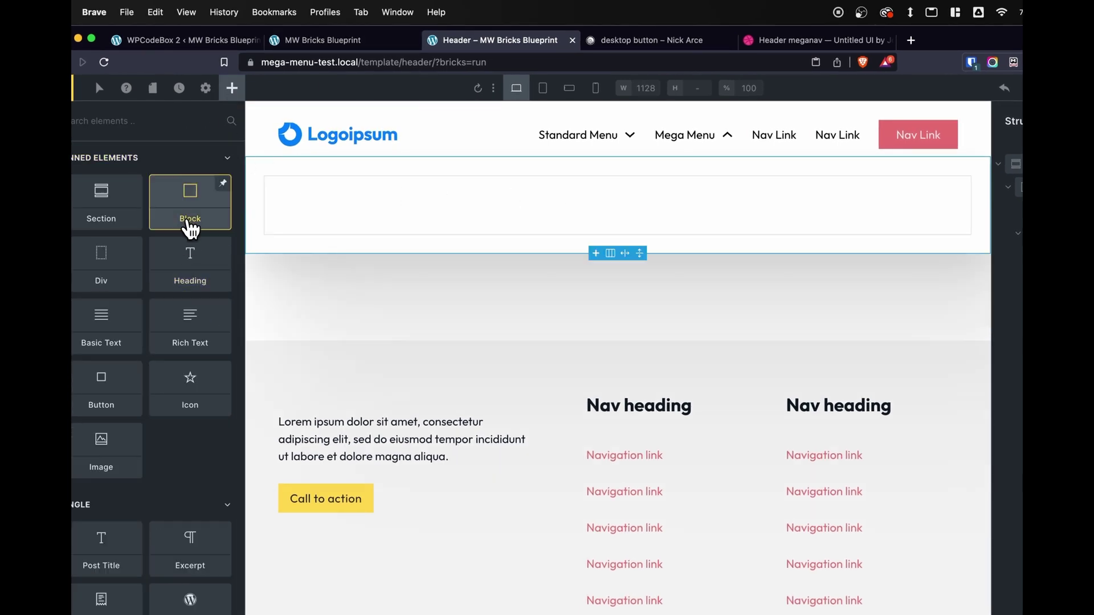
pyautogui.click(381, 214)
pyautogui.click(160, 155)
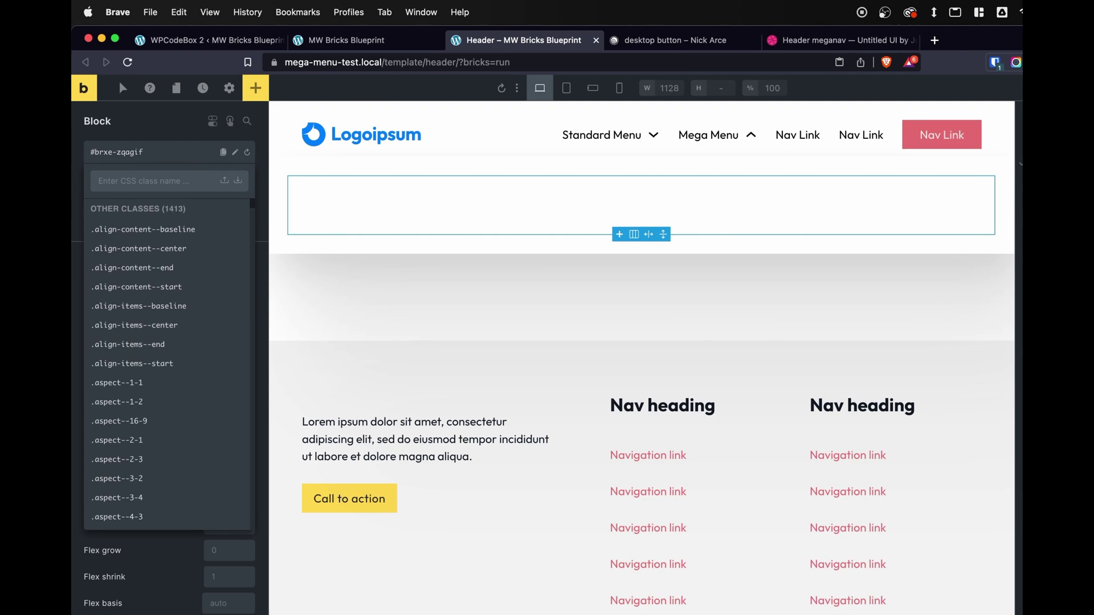
pyautogui.write('dropdown__container')
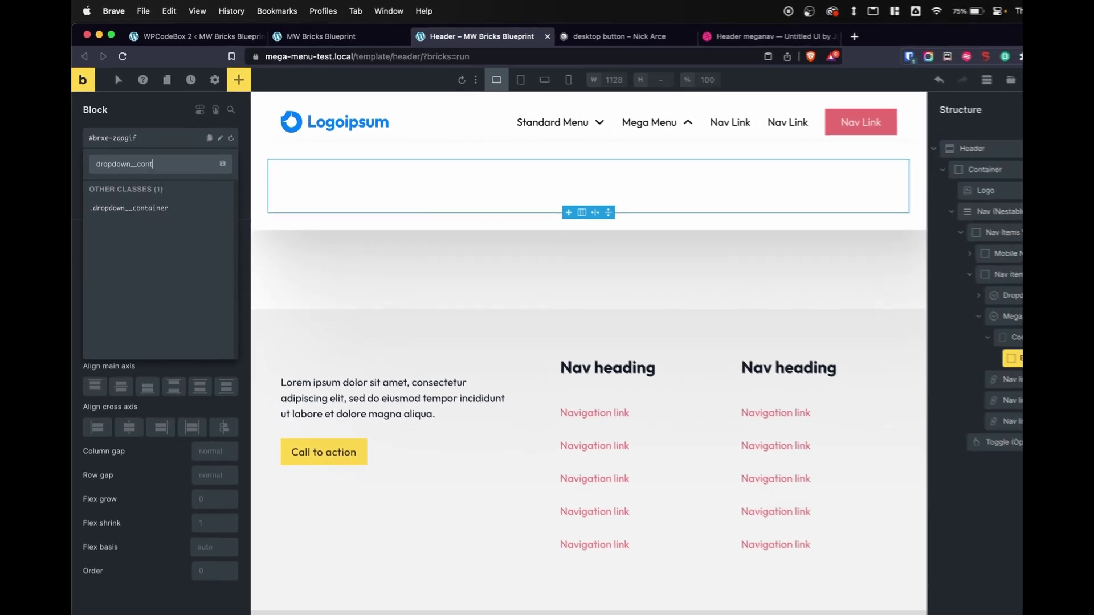
pyautogui.press('Return')
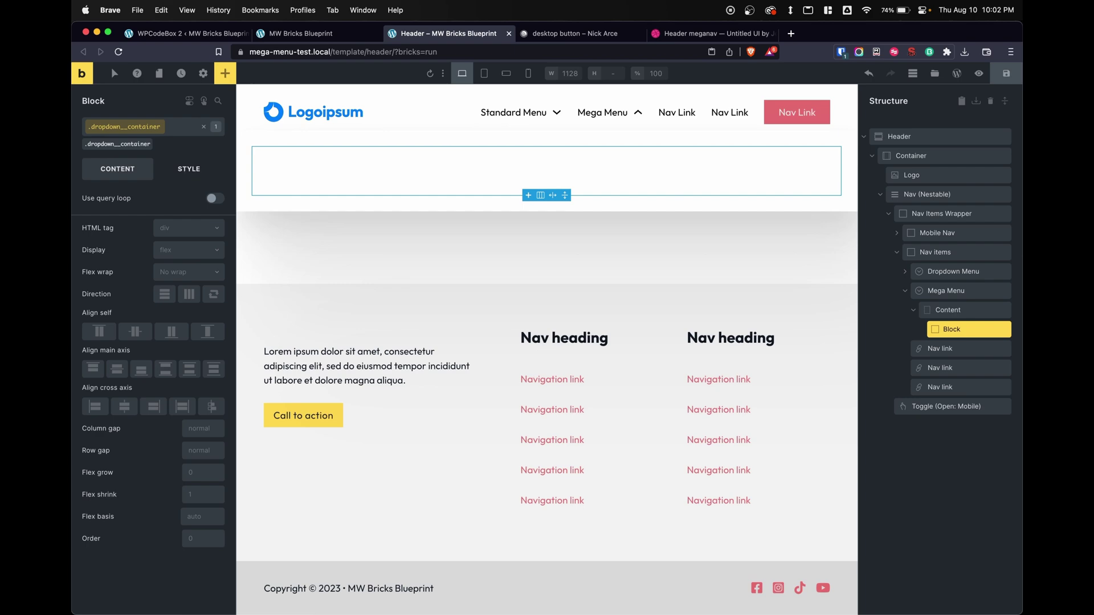
pyautogui.click(181, 170)
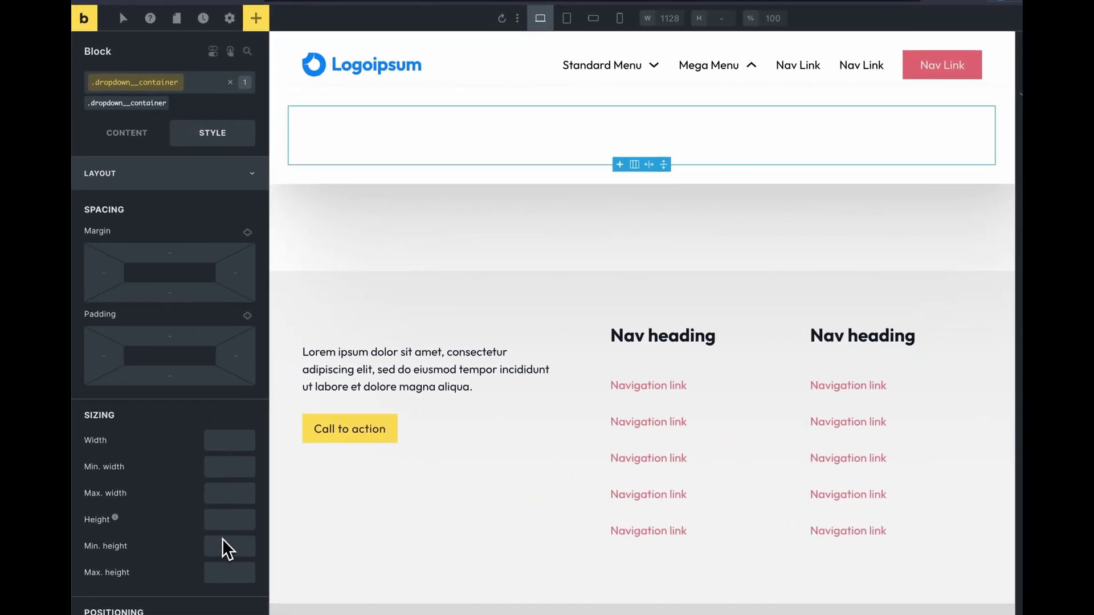
pyautogui.click(224, 495)
pyautogui.write('v')
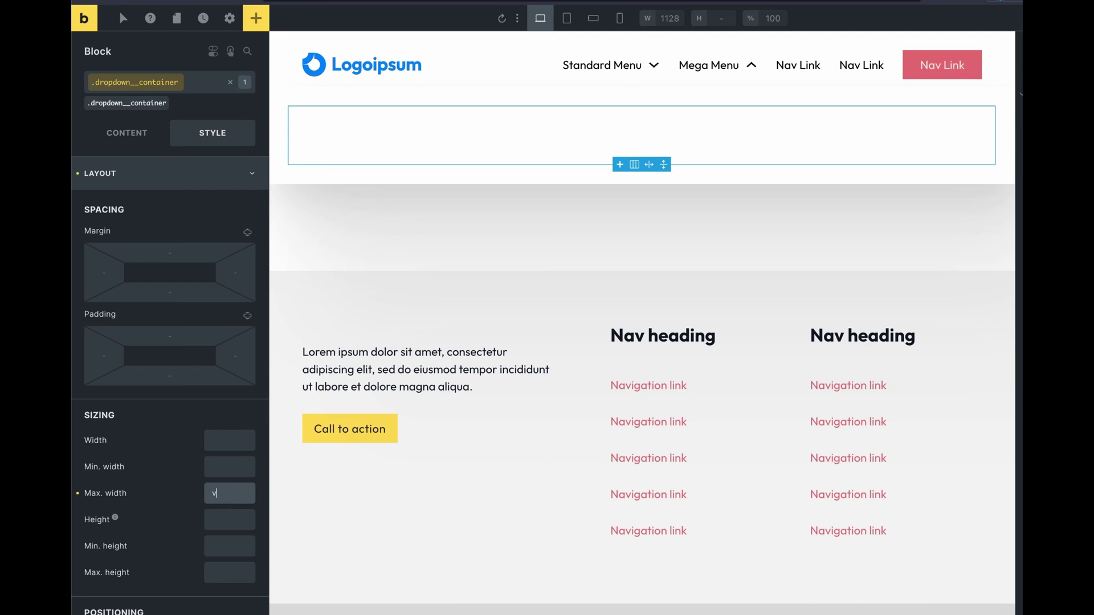
pyautogui.write('ar(--width-vp-')
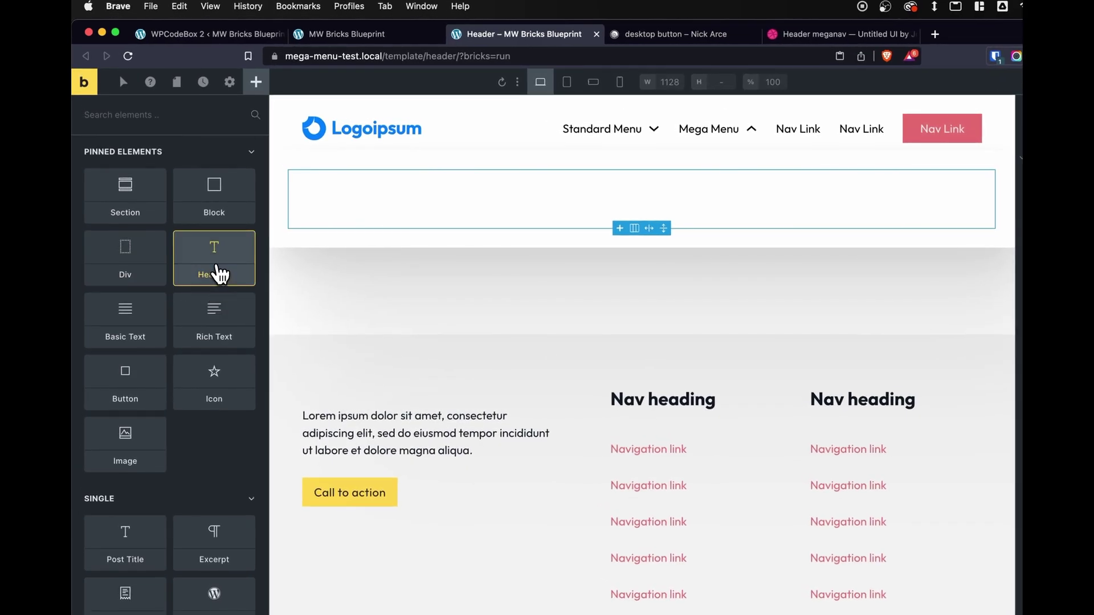
# - Add a Heading to the block, set its background colour to raw red, save, and reload the live site
pyautogui.moveTo(188, 240); pyautogui.dragTo(341, 159)
pyautogui.click(171, 204)
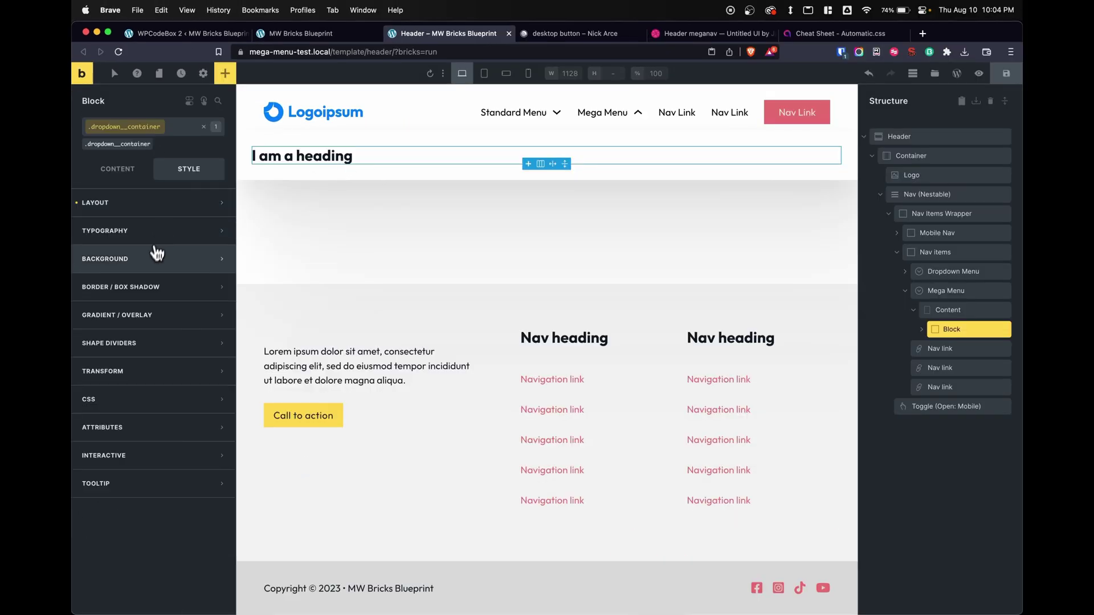
pyautogui.click(154, 258)
pyautogui.click(217, 285)
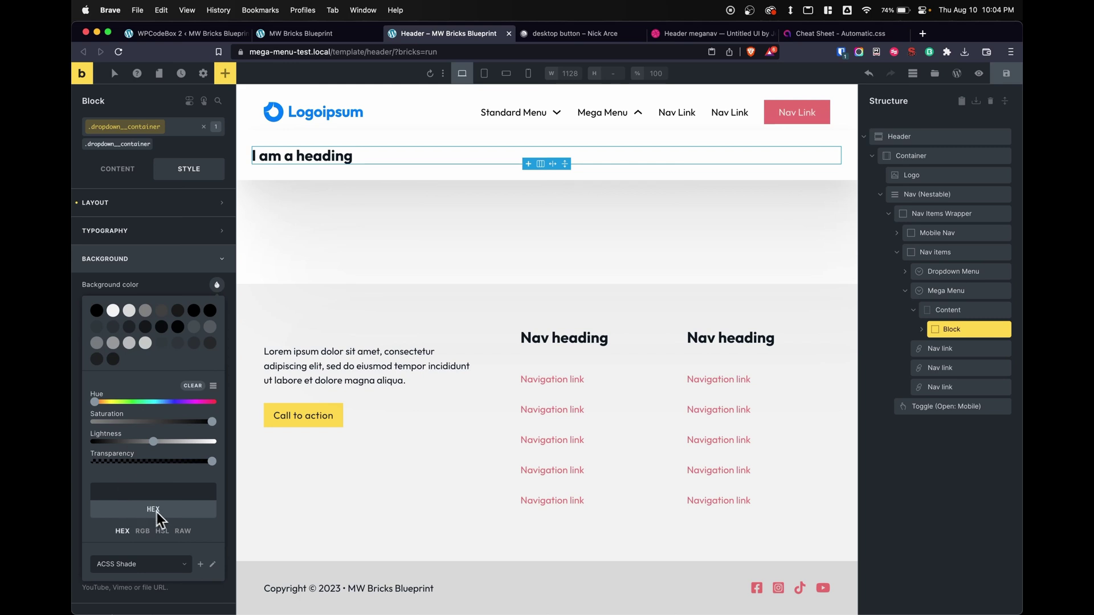
pyautogui.click(184, 531)
pyautogui.click(160, 491)
pyautogui.write('red')
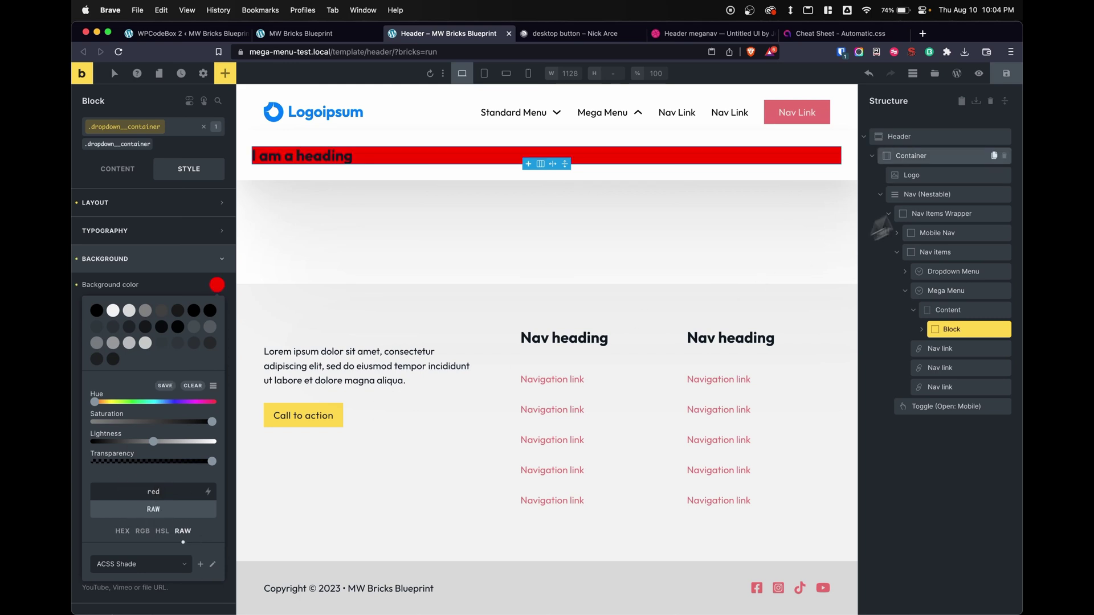
pyautogui.click(1006, 73)
pyautogui.click(342, 33)
pyautogui.press('super+r')
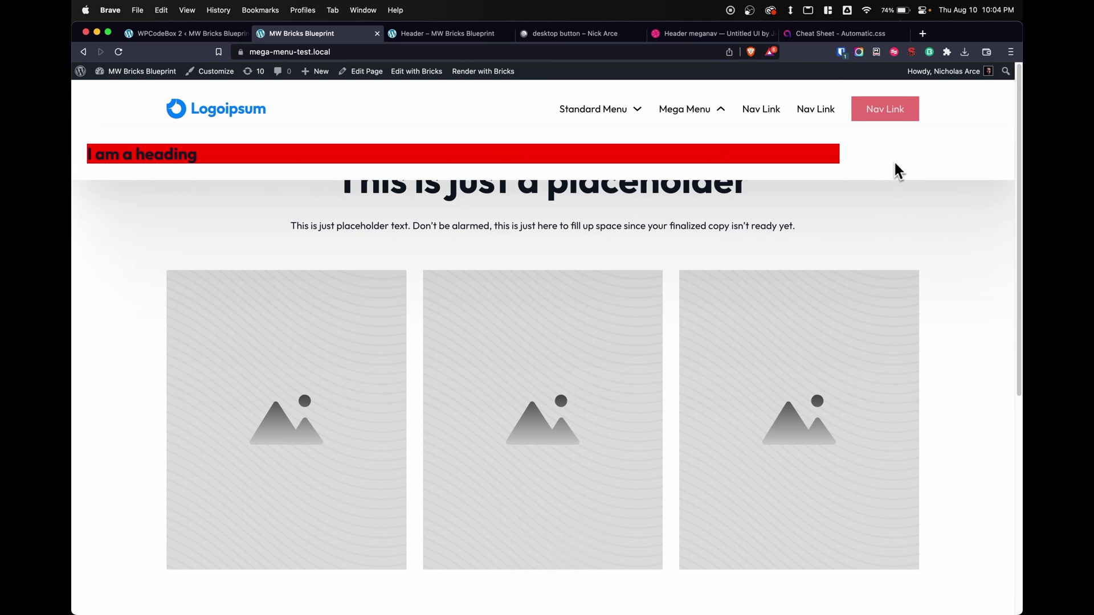
# - Locate the mega-dropdown-content mixin and its flex-direction: row line in the _header snippet
pyautogui.click(191, 34)
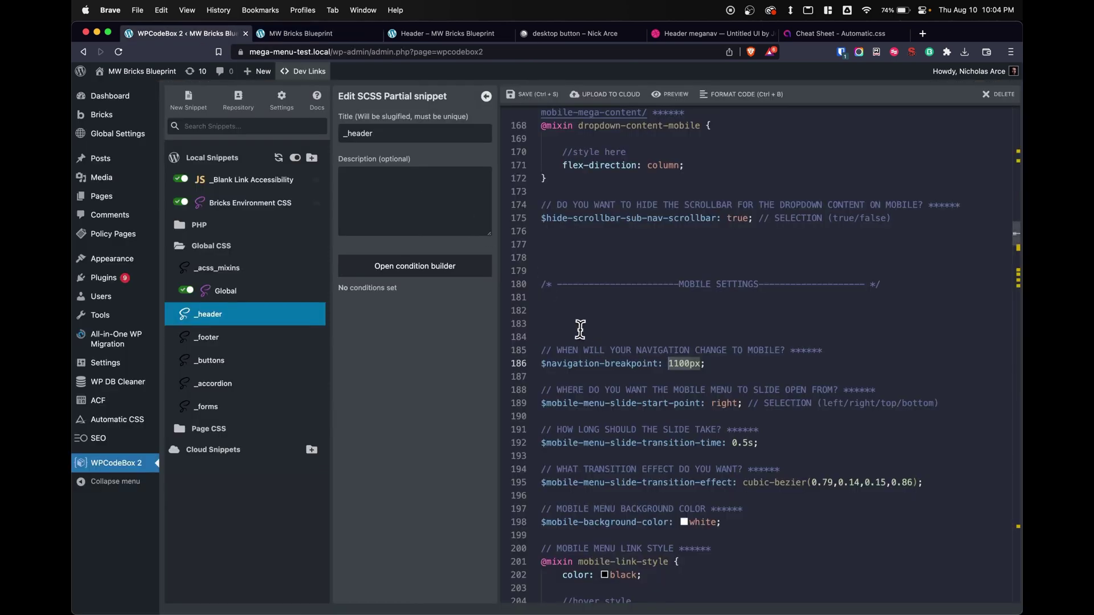
pyautogui.scroll(-2, 580, 329)
pyautogui.scroll(10, 580, 329)
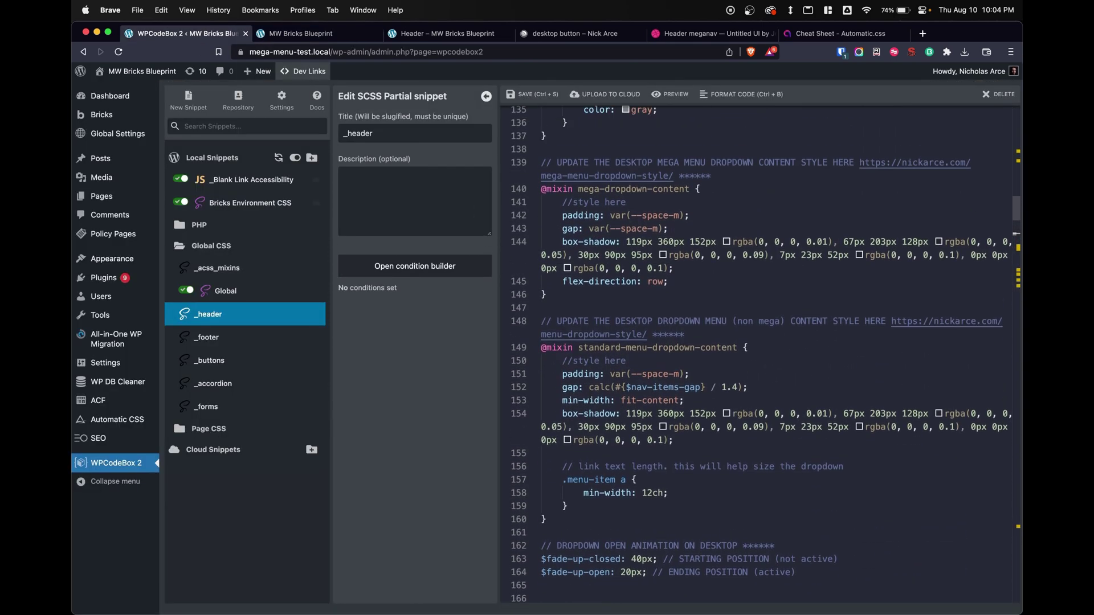
pyautogui.scroll(3, 587, 319)
pyautogui.moveTo(562, 295); pyautogui.dragTo(820, 316)
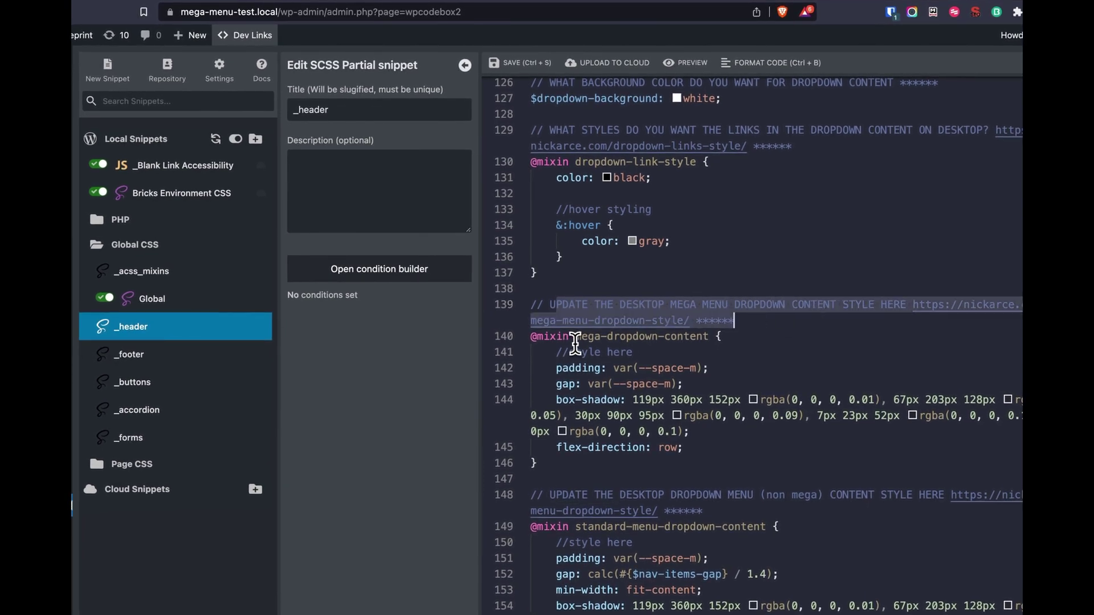
pyautogui.moveTo(576, 336); pyautogui.dragTo(710, 336)
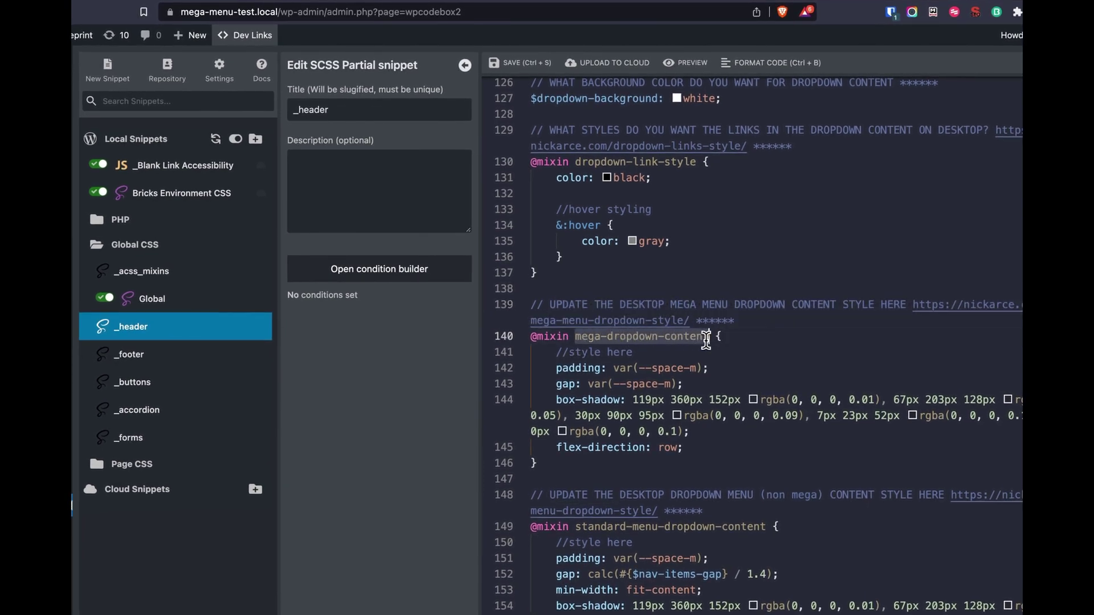
pyautogui.click(696, 447)
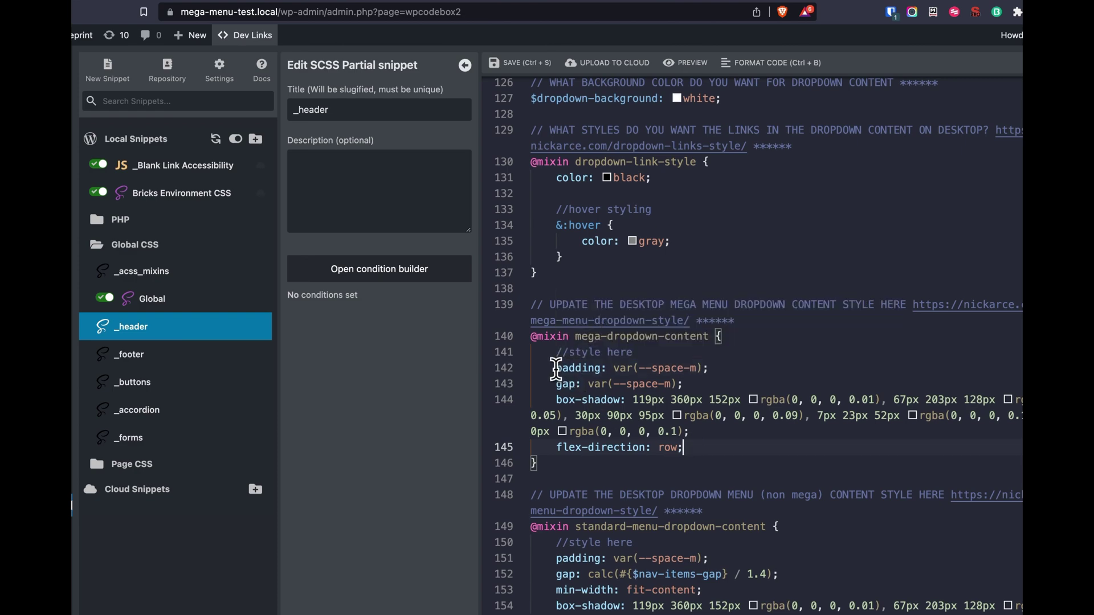
pyautogui.hotkey('ctrl', 'Tab')
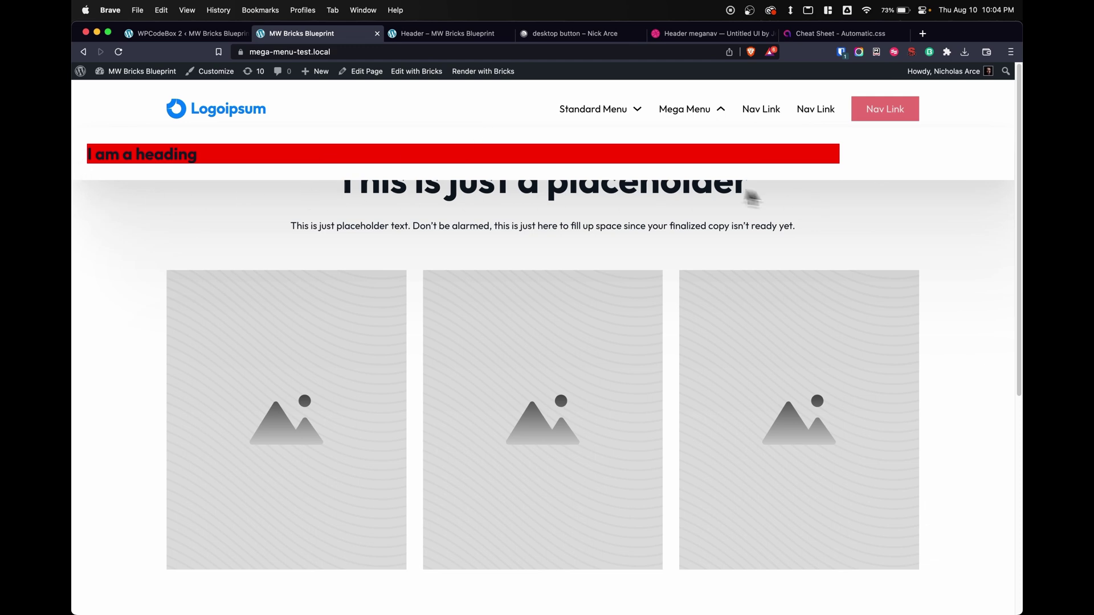
pyautogui.click(190, 33)
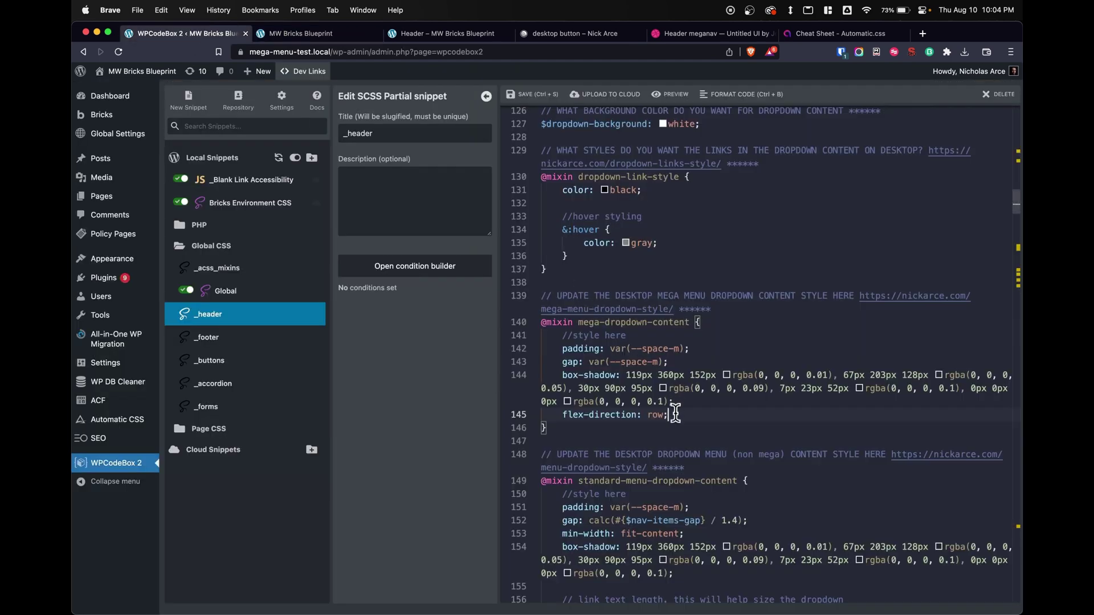
# - Try adding a .dropdown__container rule inside the mixin, then delete it again
pyautogui.press('Return')
pyautogui.press('Return')
pyautogui.write('.drop')
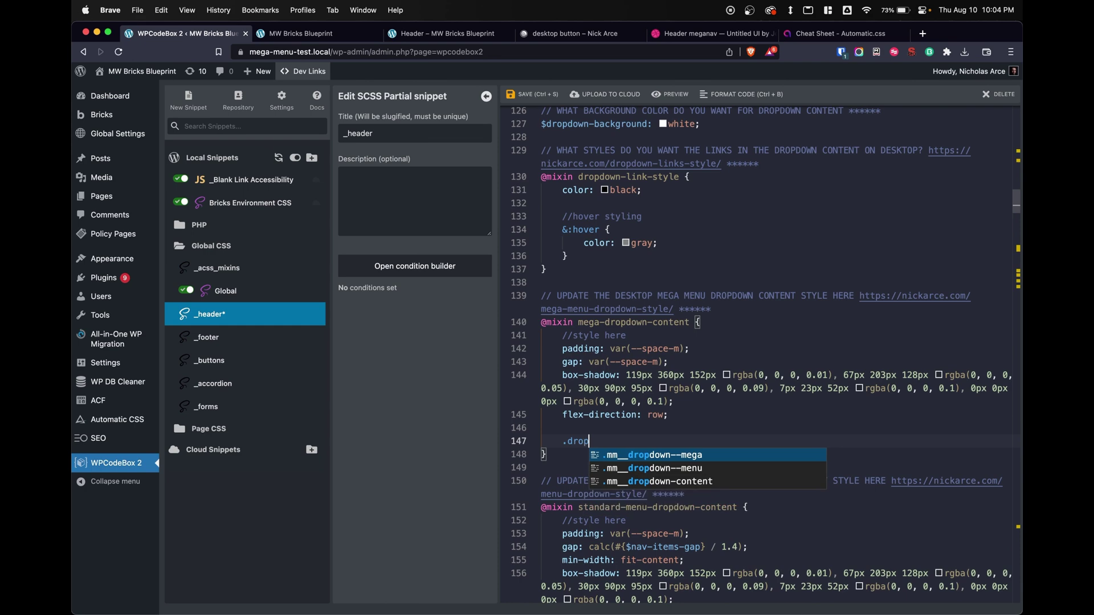
pyautogui.write('down__container ')
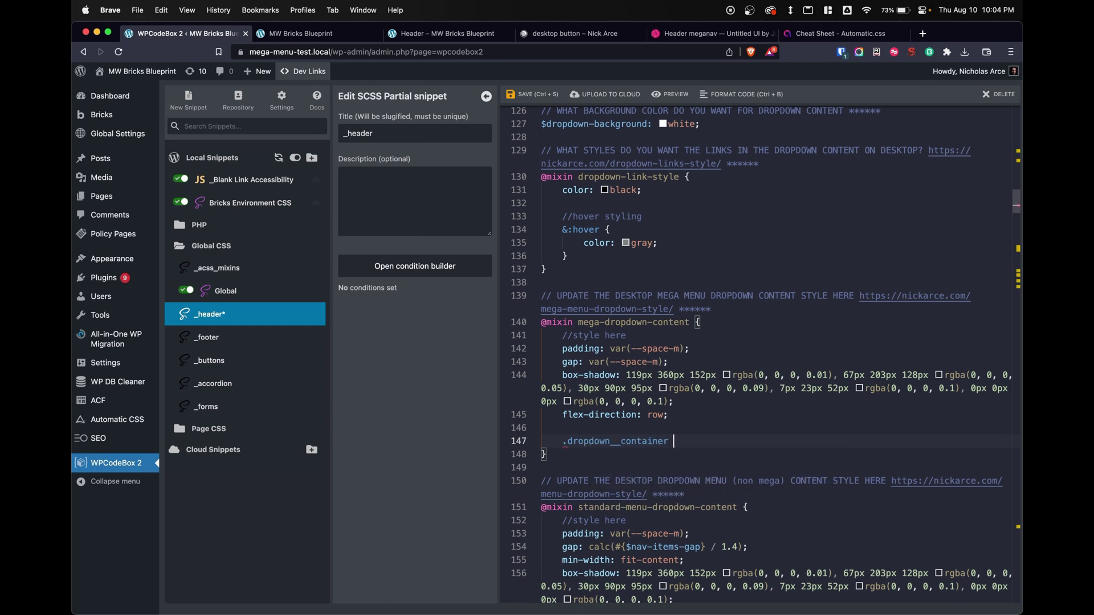
pyautogui.write('{')
pyautogui.press('Return')
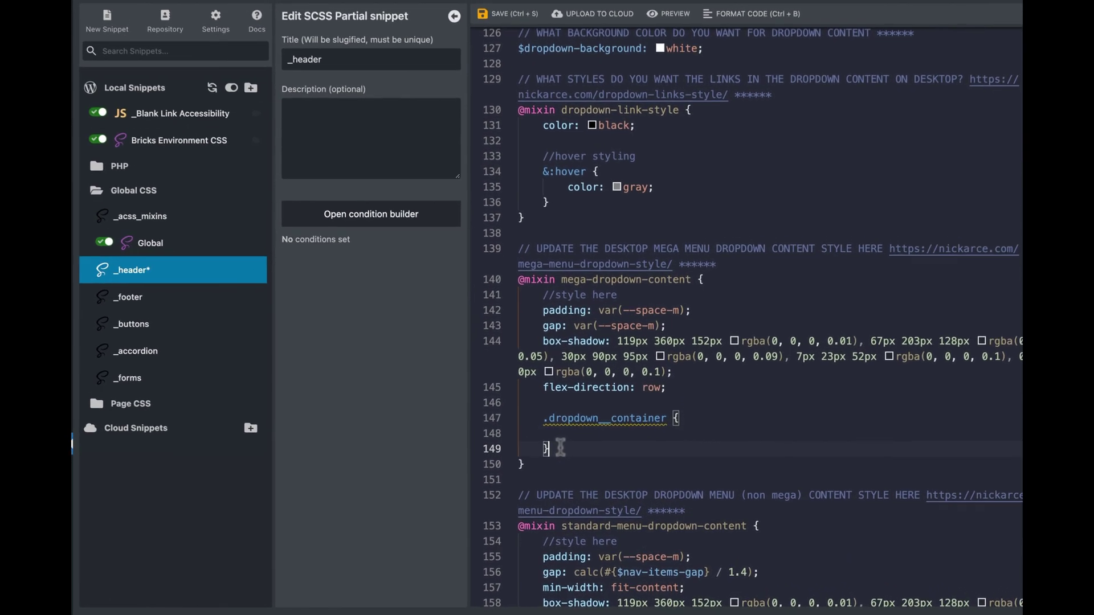
pyautogui.moveTo(578, 466); pyautogui.dragTo(544, 442)
pyautogui.press('BackSpace')
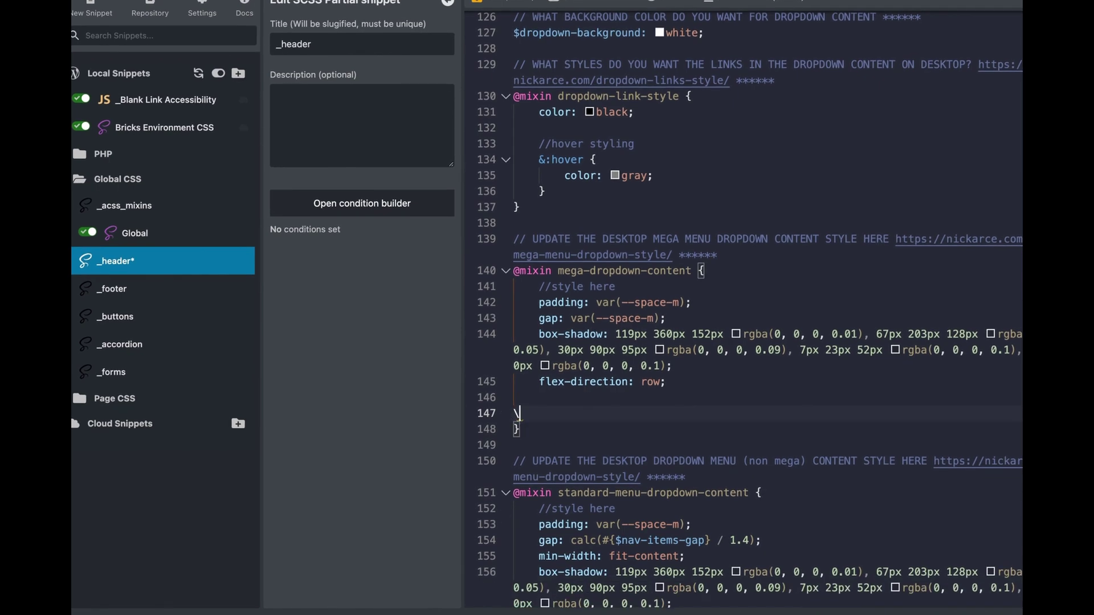
pyautogui.press('BackSpace')
pyautogui.press('BackSpace')
pyautogui.press('BackSpace')
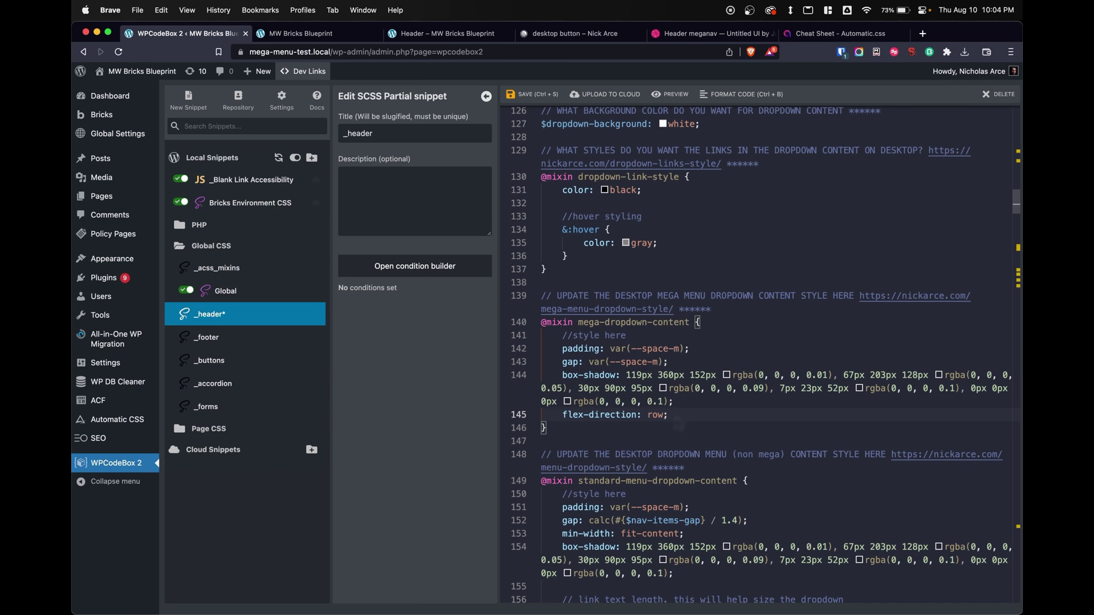
pyautogui.click(302, 33)
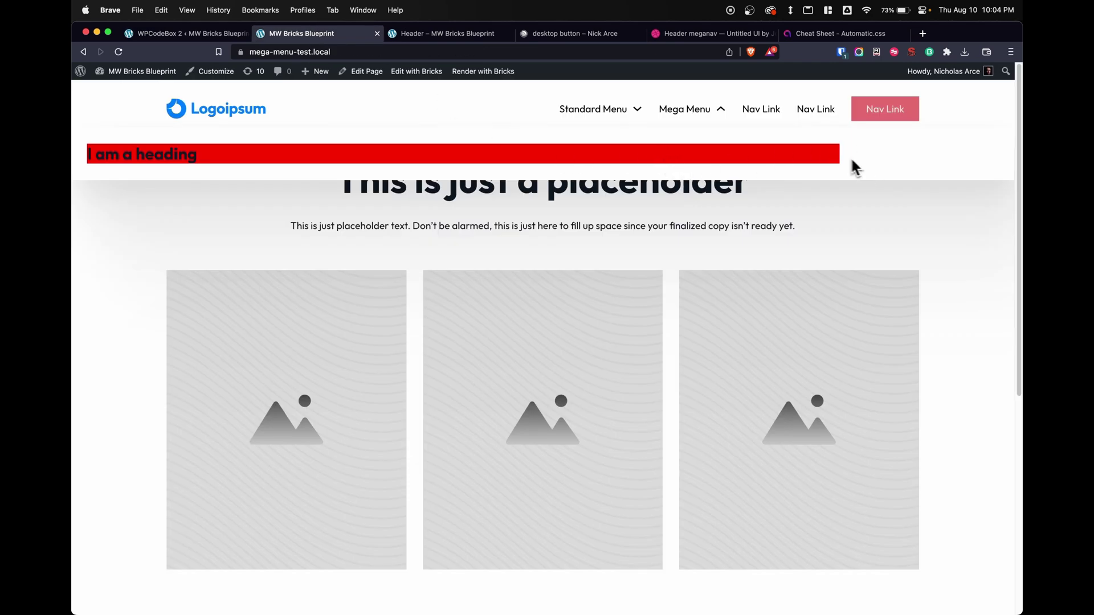
# - Add justify-content: center; below flex-direction: row, save, and check the live page
pyautogui.click(152, 36)
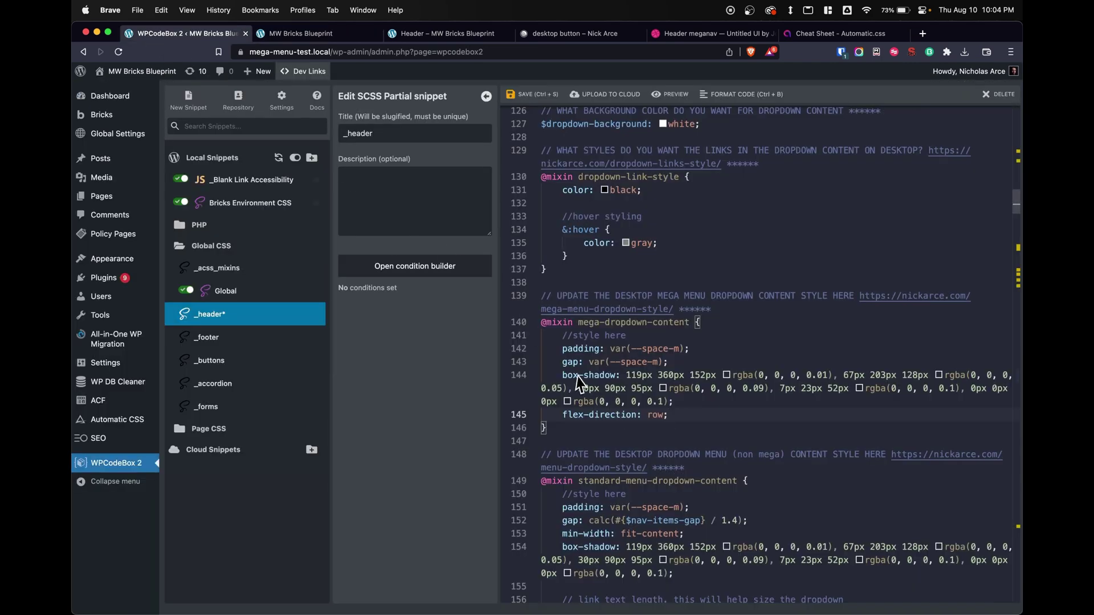
pyautogui.press('Return')
pyautogui.write('justify-conten')
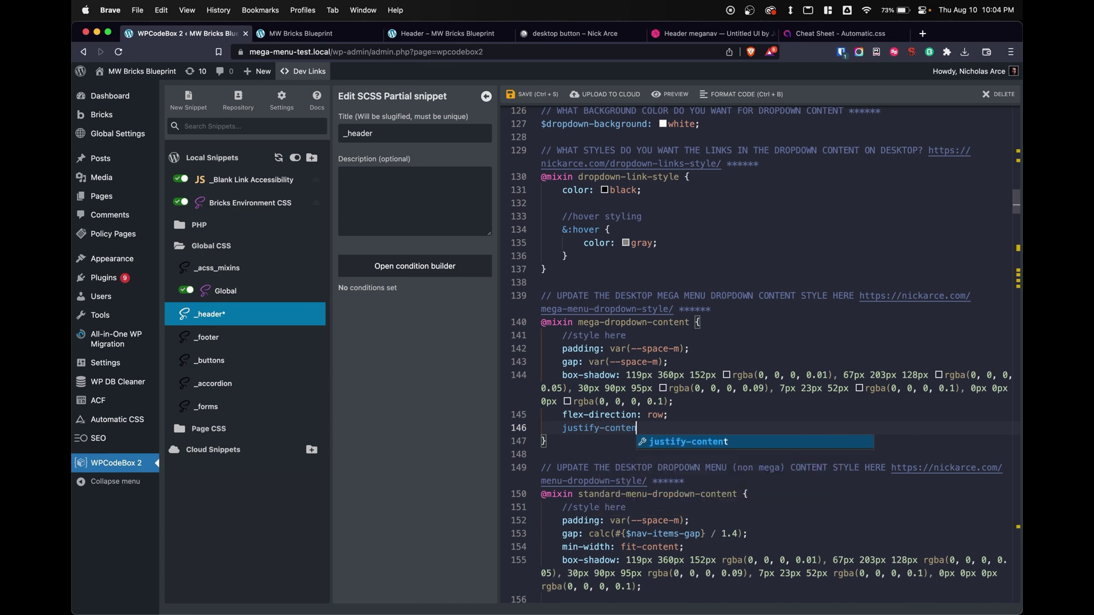
pyautogui.write('t: center;')
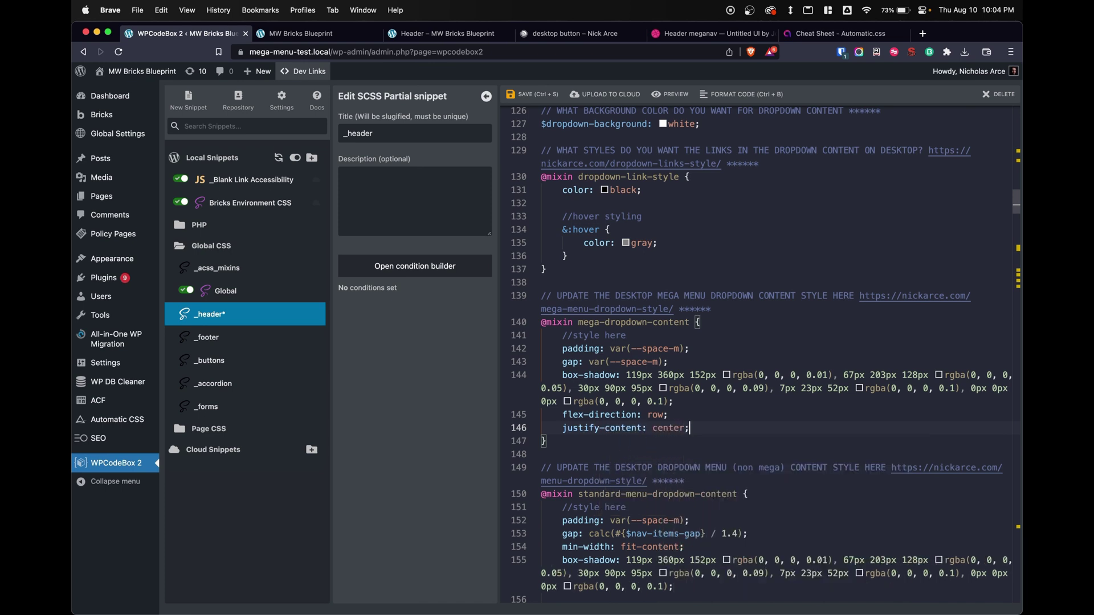
pyautogui.press('super+s')
pyautogui.click(308, 35)
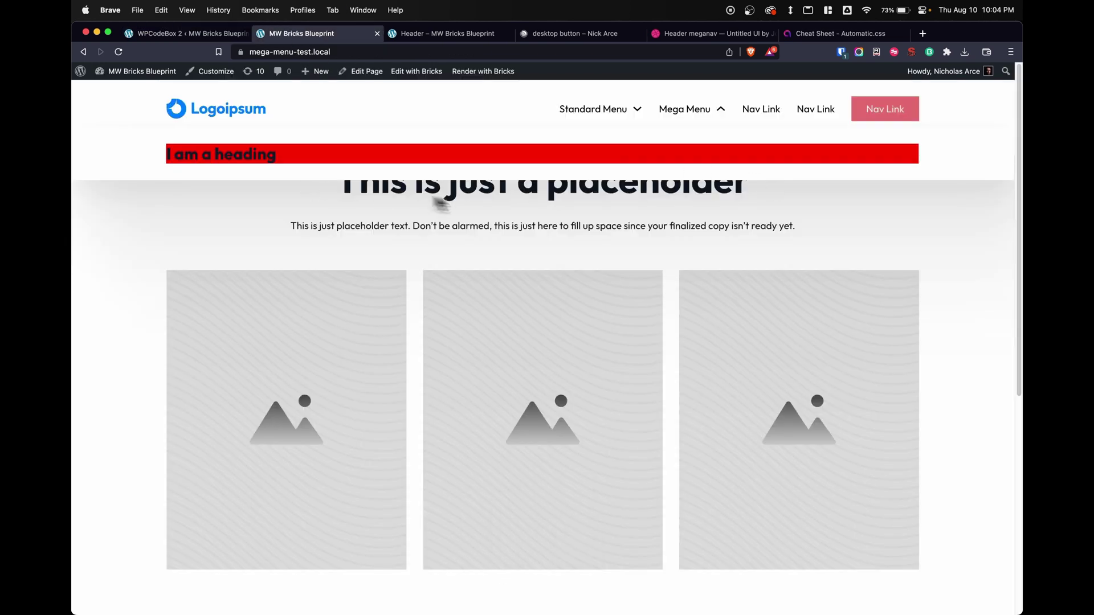
pyautogui.hotkey('ctrl', 'shift', 'Tab')
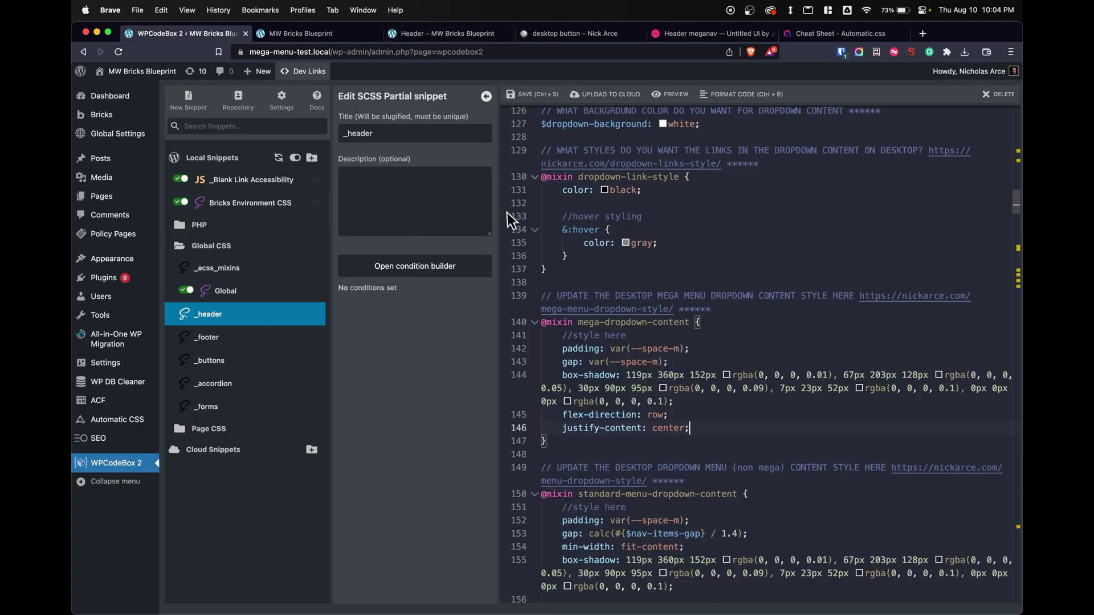
pyautogui.click(427, 36)
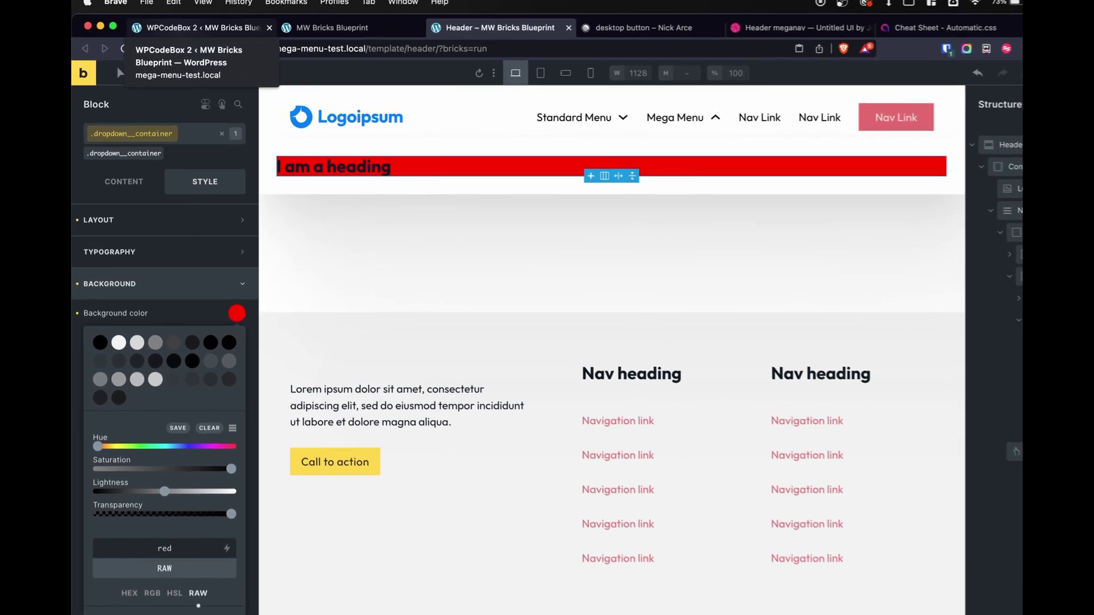
pyautogui.click(166, 38)
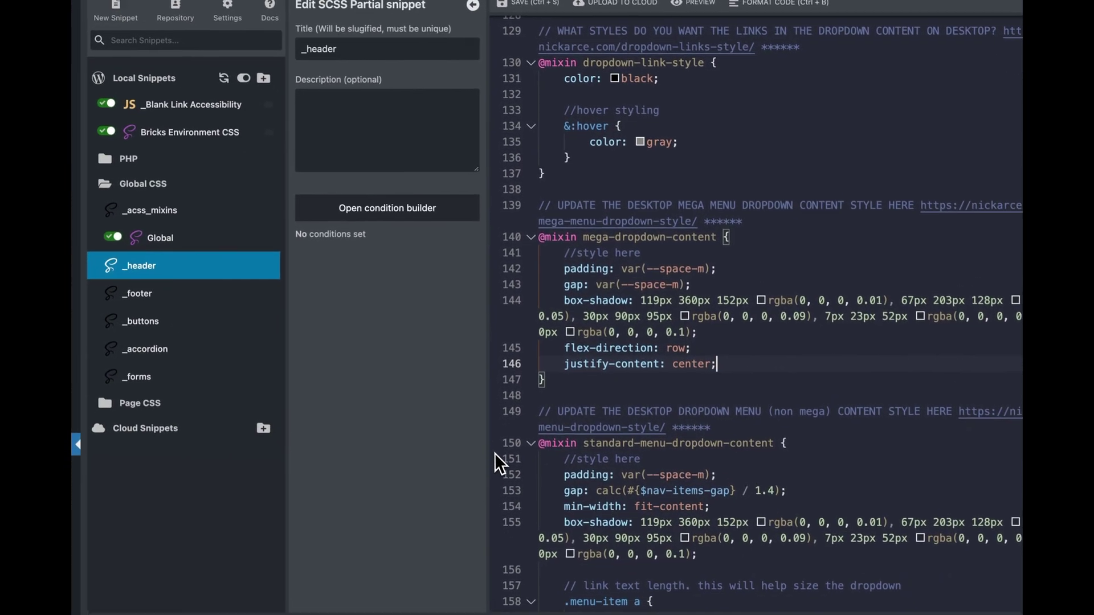
pyautogui.scroll(-20, 691, 542)
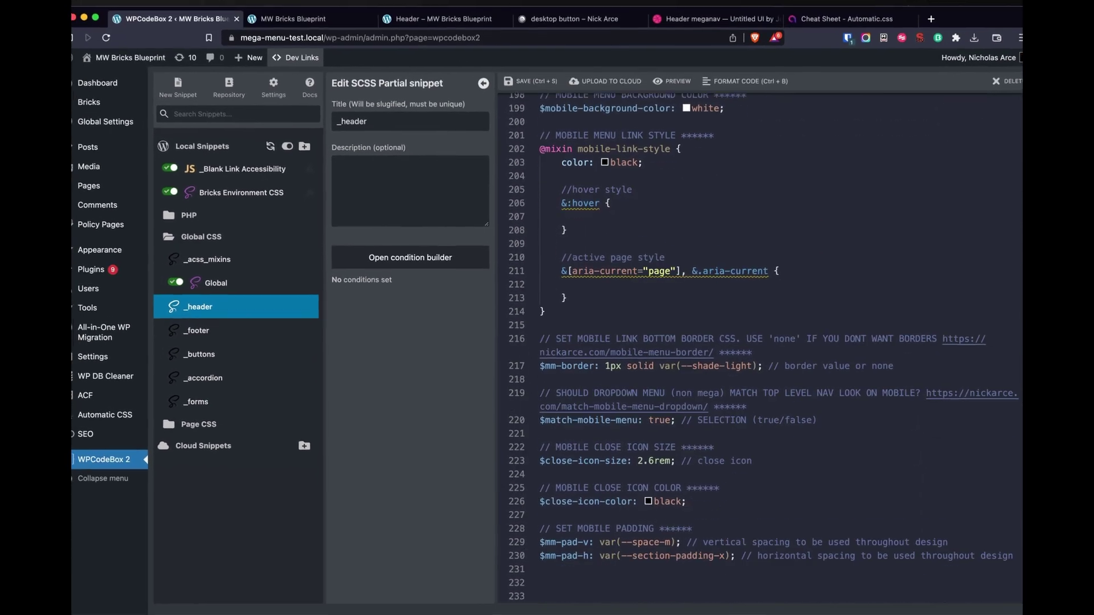
pyautogui.scroll(-5, 672, 499)
pyautogui.scroll(-4, 715, 547)
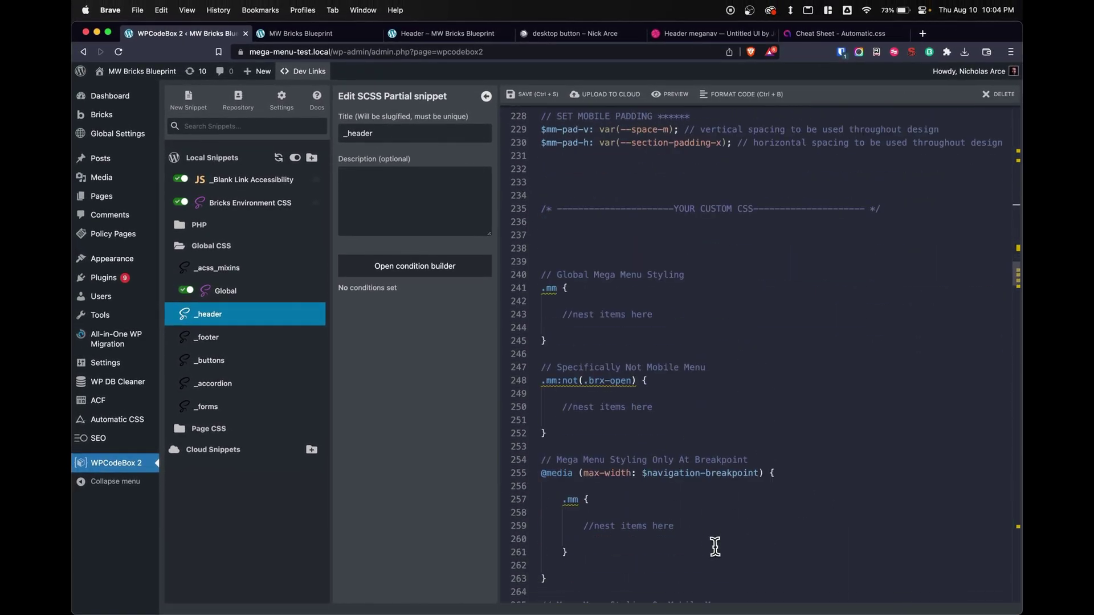
pyautogui.scroll(-3, 714, 547)
pyautogui.moveTo(548, 148); pyautogui.dragTo(617, 148)
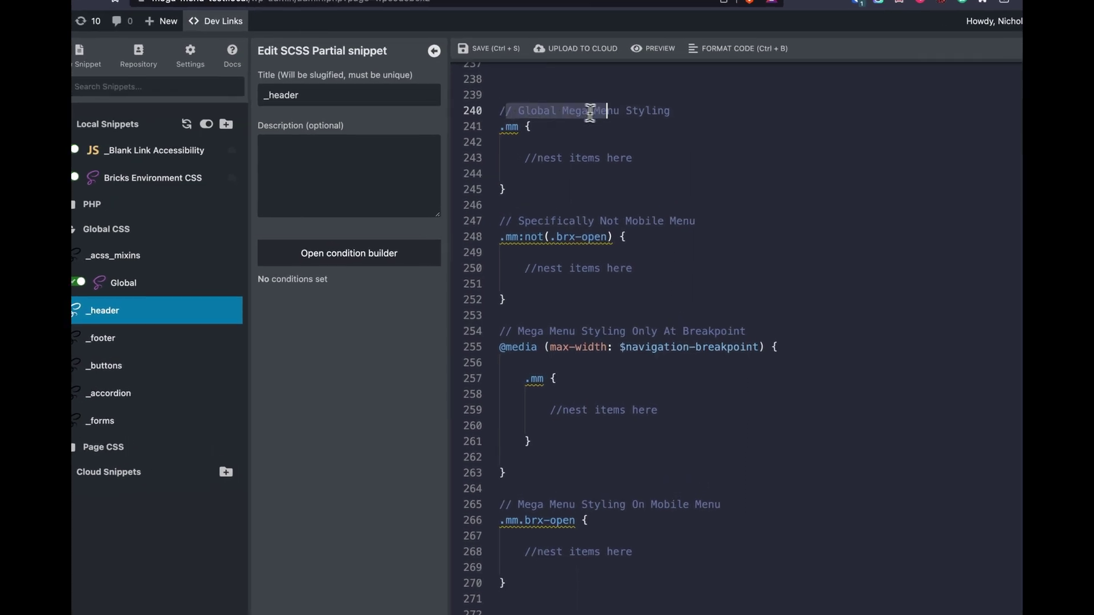
pyautogui.moveTo(590, 111); pyautogui.dragTo(682, 108)
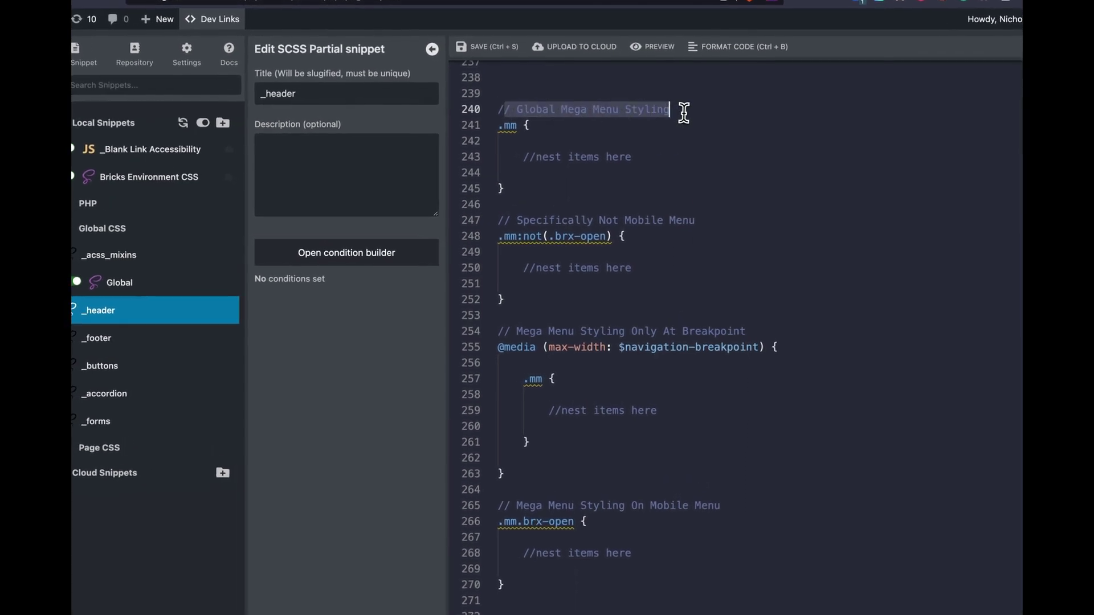
pyautogui.click(681, 108)
pyautogui.click(648, 165)
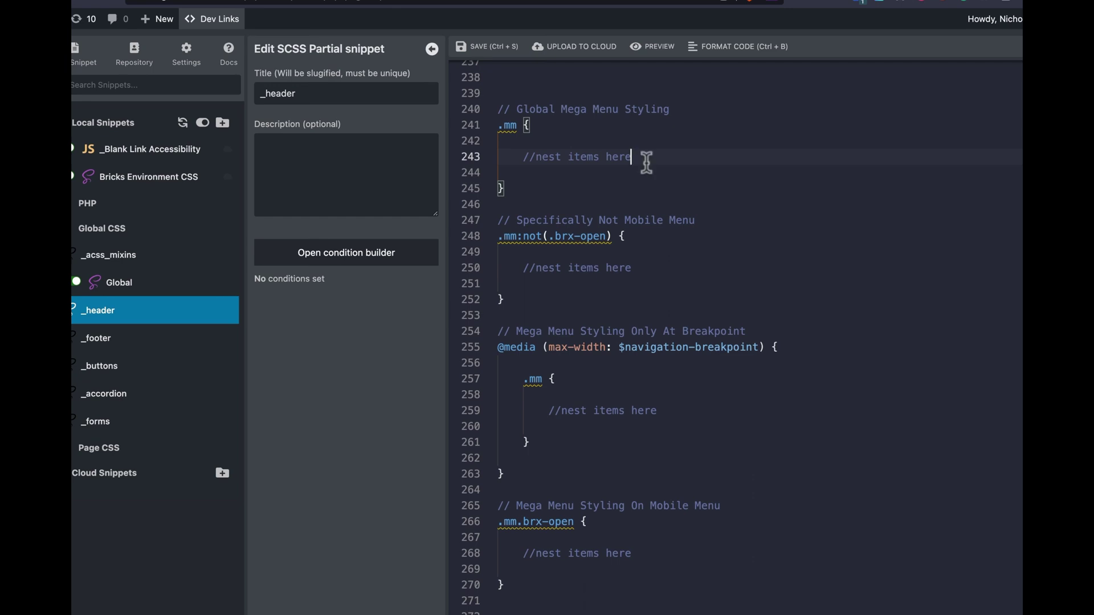
pyautogui.moveTo(510, 220); pyautogui.dragTo(709, 230)
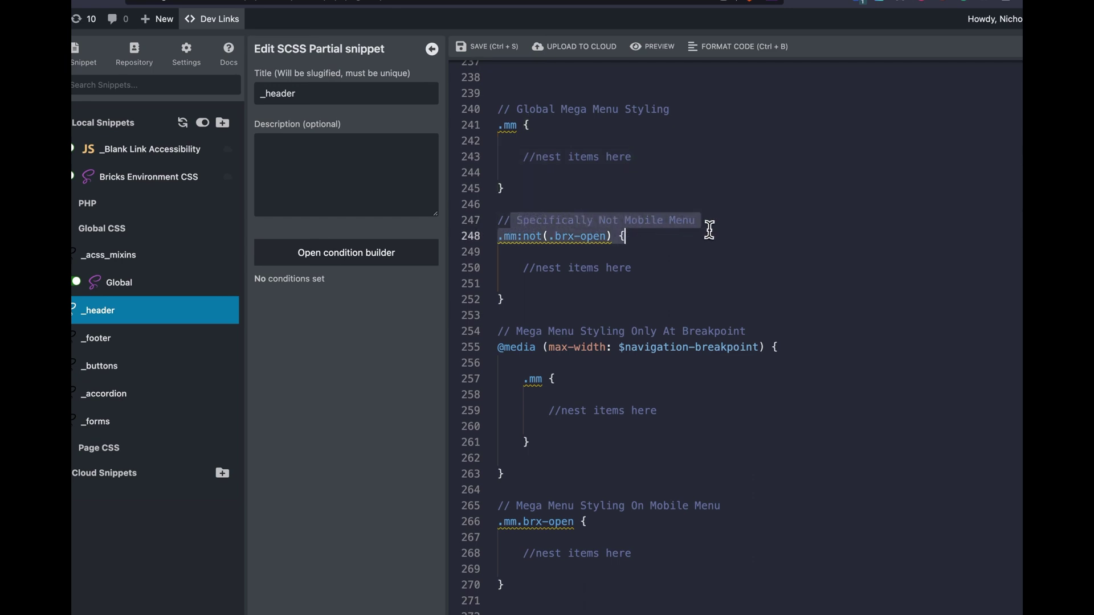
pyautogui.click(670, 272)
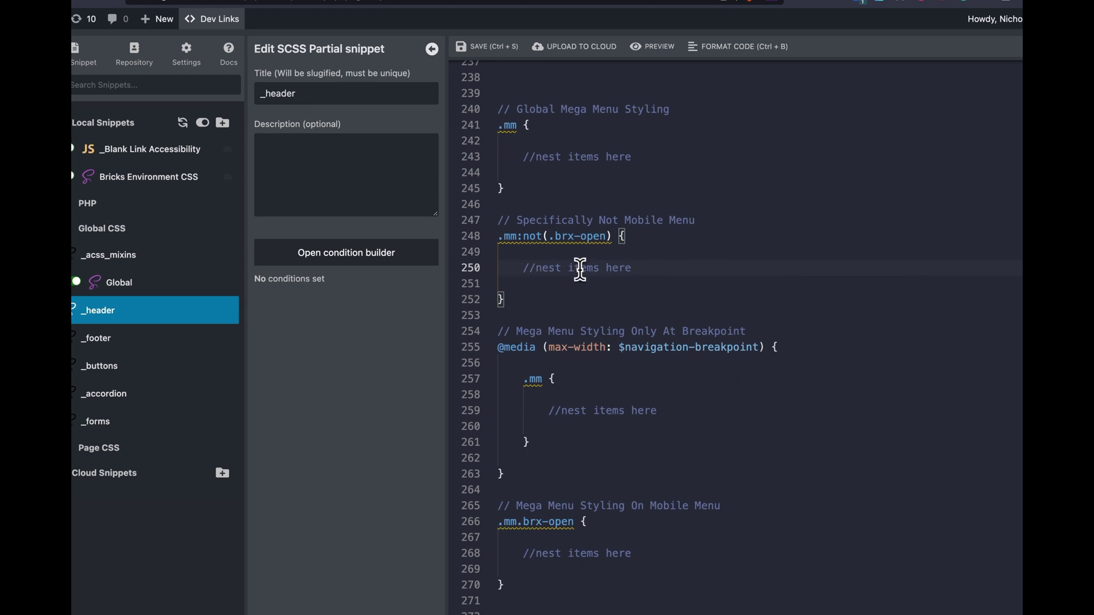
pyautogui.moveTo(510, 331); pyautogui.dragTo(756, 326)
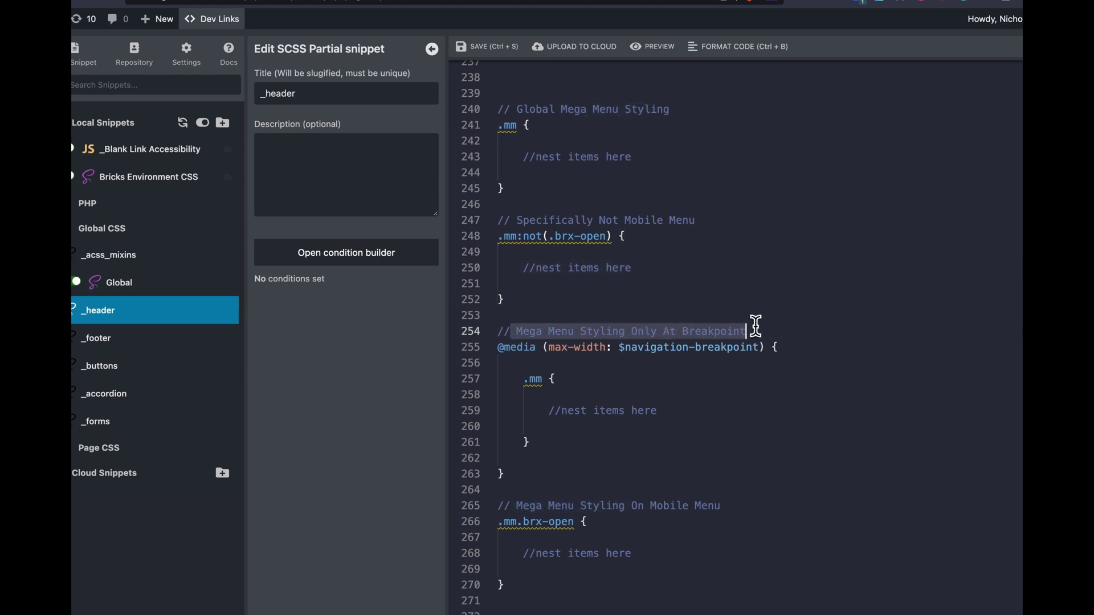
pyautogui.click(725, 411)
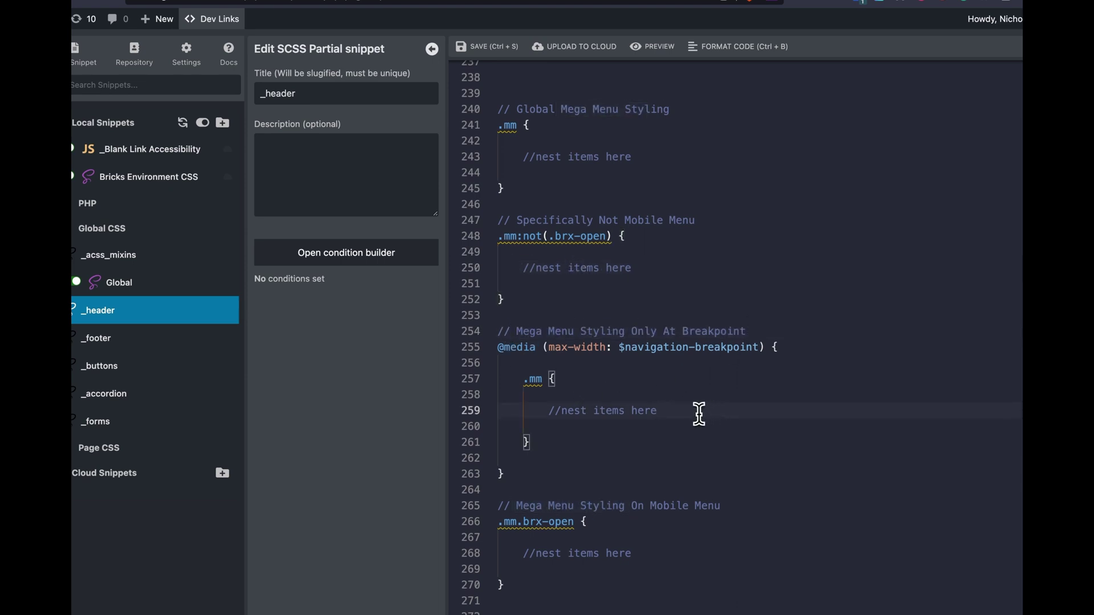
pyautogui.scroll(-1, 576, 434)
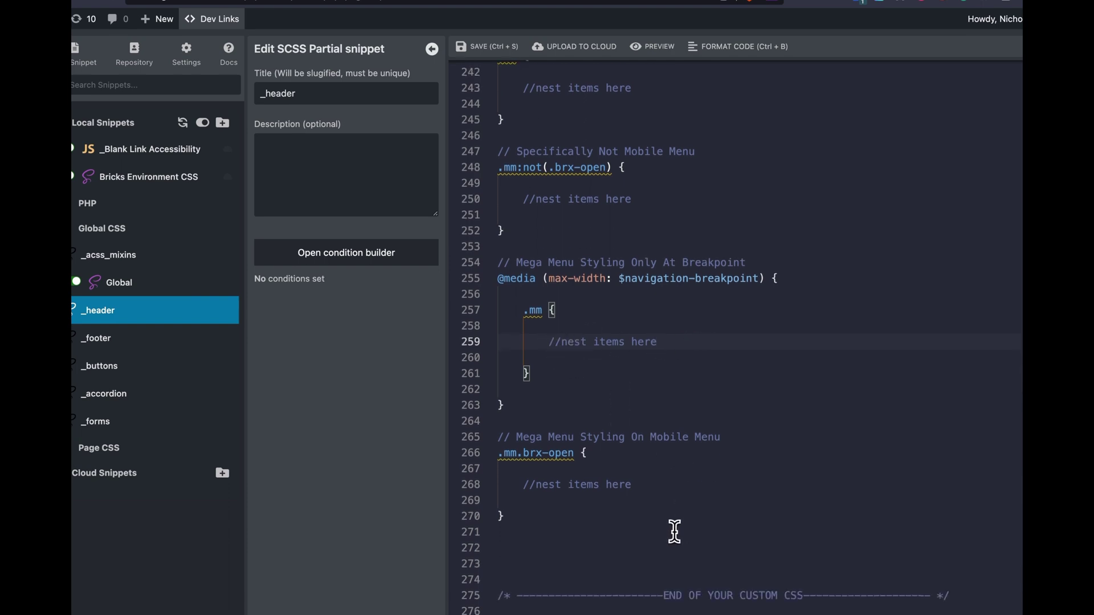
pyautogui.moveTo(524, 437); pyautogui.dragTo(711, 437)
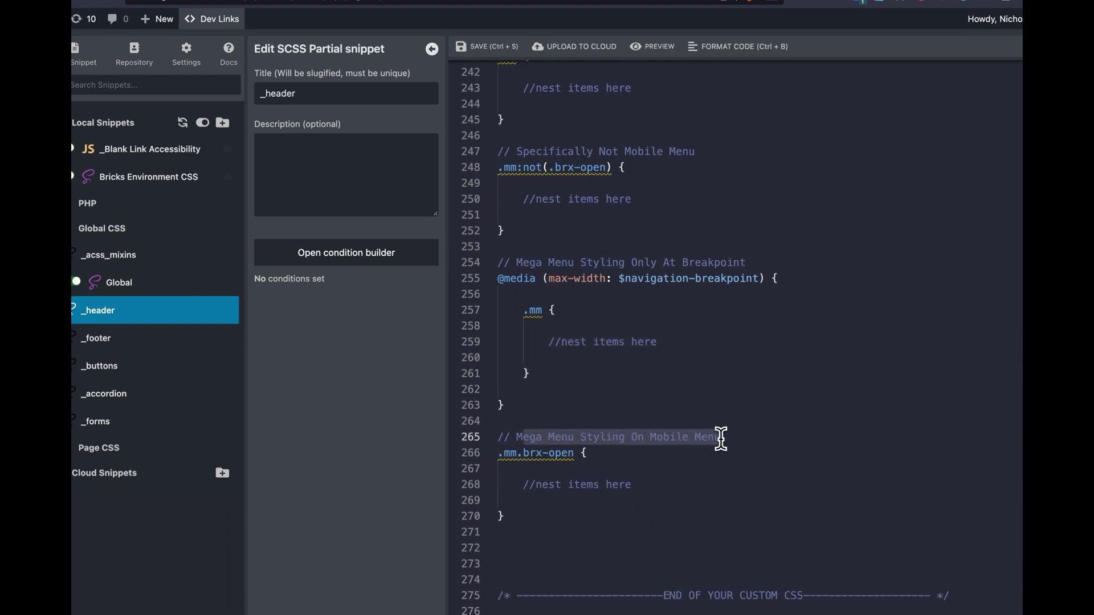
pyautogui.click(721, 437)
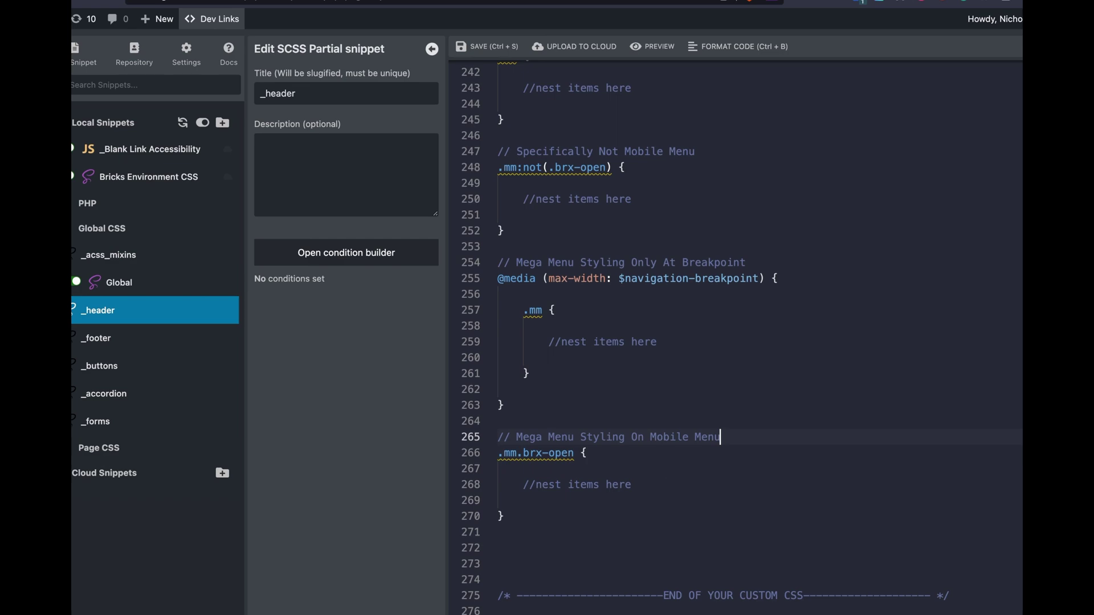
pyautogui.click(654, 489)
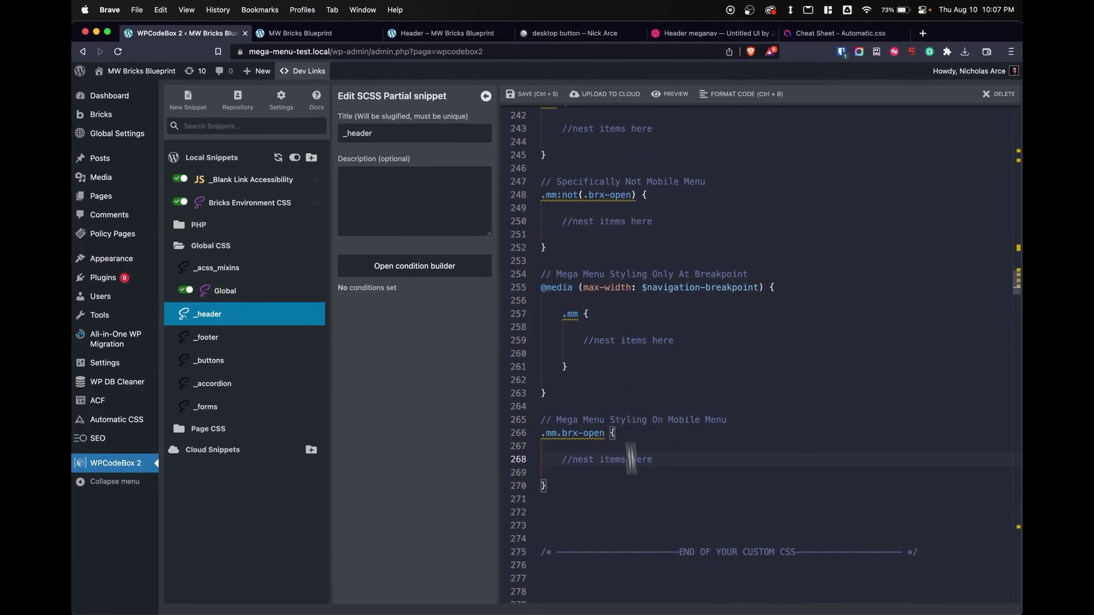
pyautogui.scroll(5, 627, 502)
# - Add a trial .dropdown__container rule with a max-width property in the global block
pyautogui.click(666, 282)
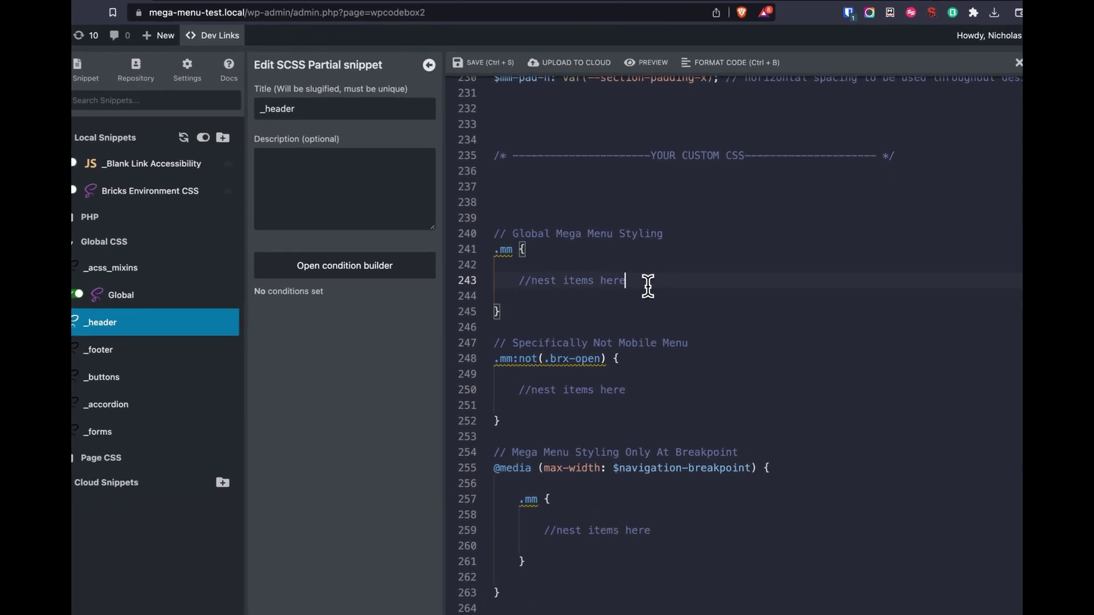
pyautogui.press('Return')
pyautogui.write('.dro')
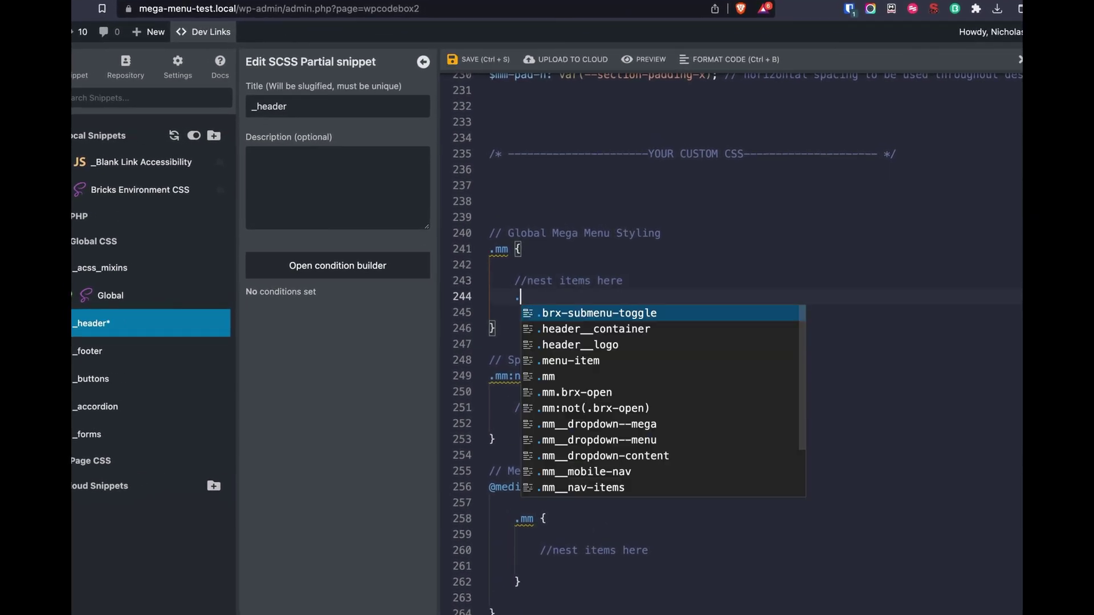
pyautogui.write('pdown__cont')
pyautogui.write('ainer')
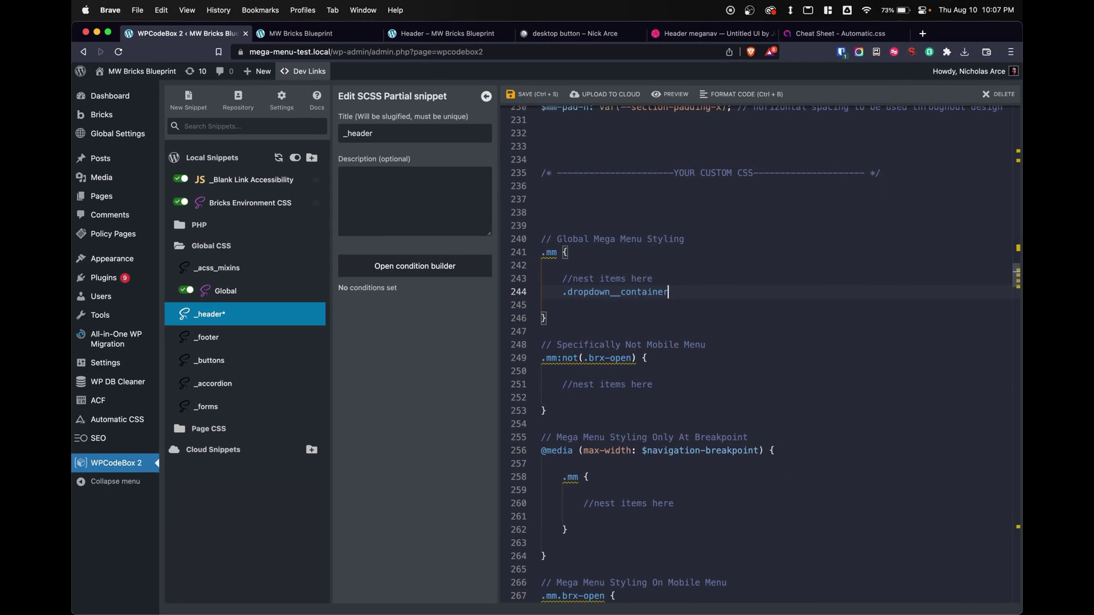
pyautogui.write(' {')
pyautogui.press('Return')
pyautogui.write('max-width:')
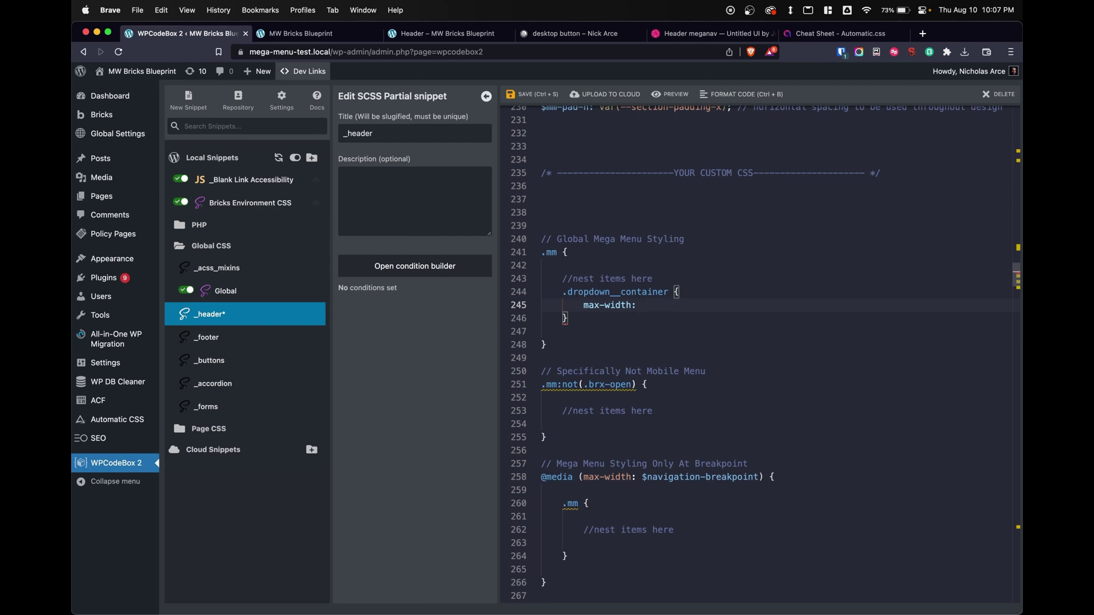
# - Delete the trial .dropdown__container rule and save the _header partial
pyautogui.moveTo(568, 317); pyautogui.dragTo(527, 294)
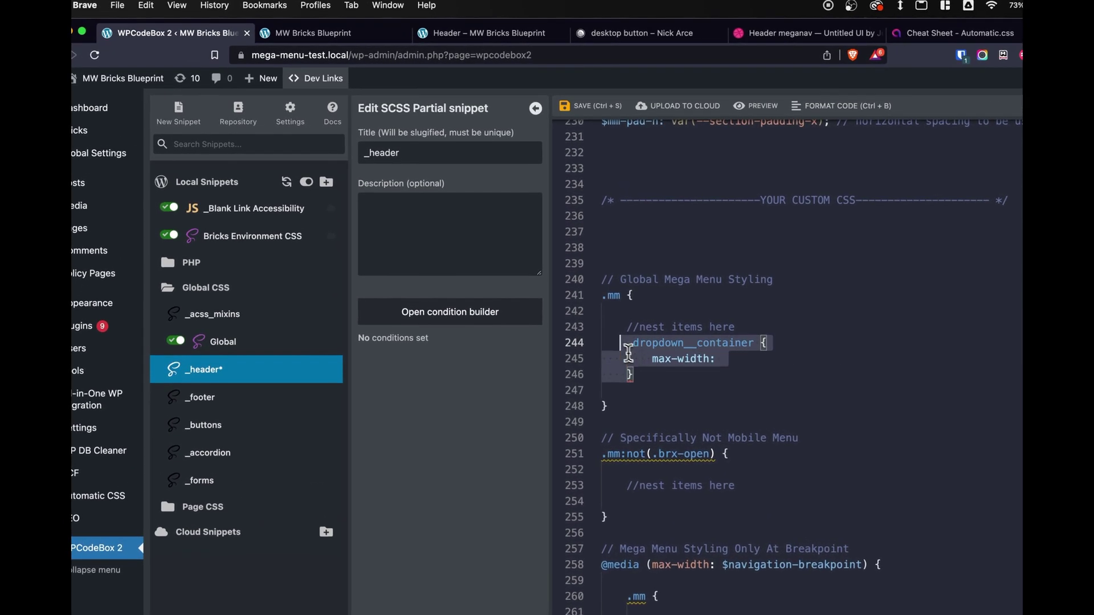
pyautogui.press('super+x')
pyautogui.press('BackSpace')
pyautogui.click(591, 106)
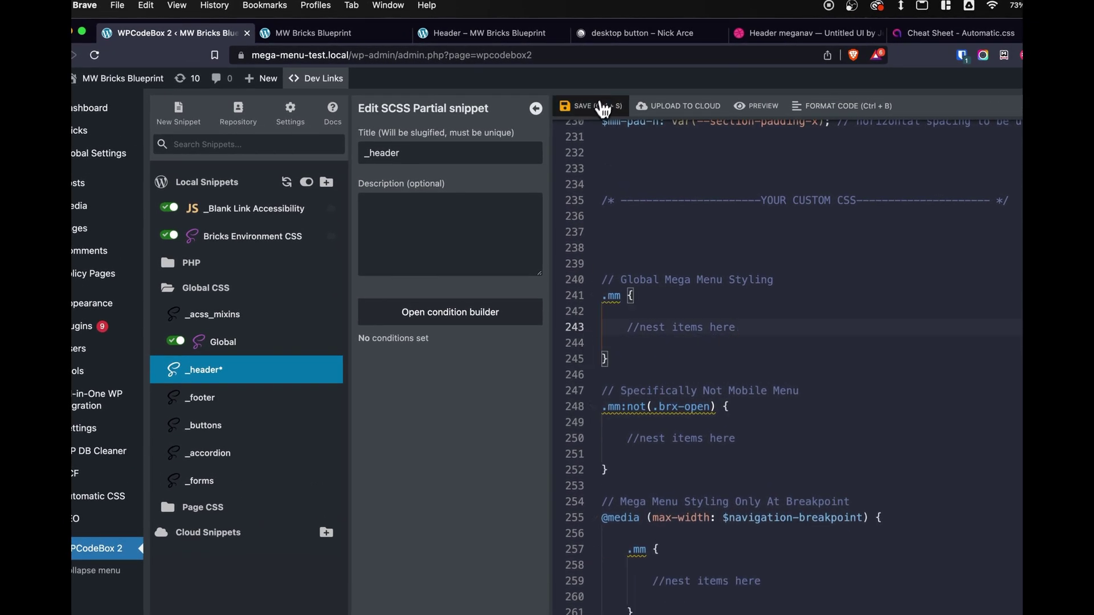
# - Select the mega menu's Resources column and review its .dropdown__col class style settings
pyautogui.press('super+3')
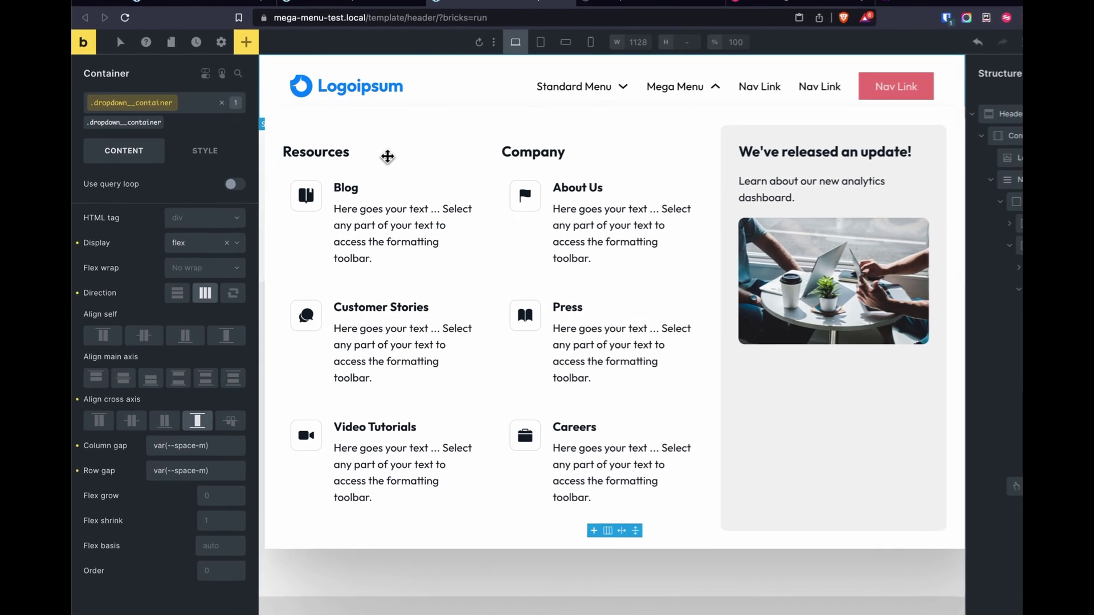
pyautogui.click(344, 175)
pyautogui.click(115, 112)
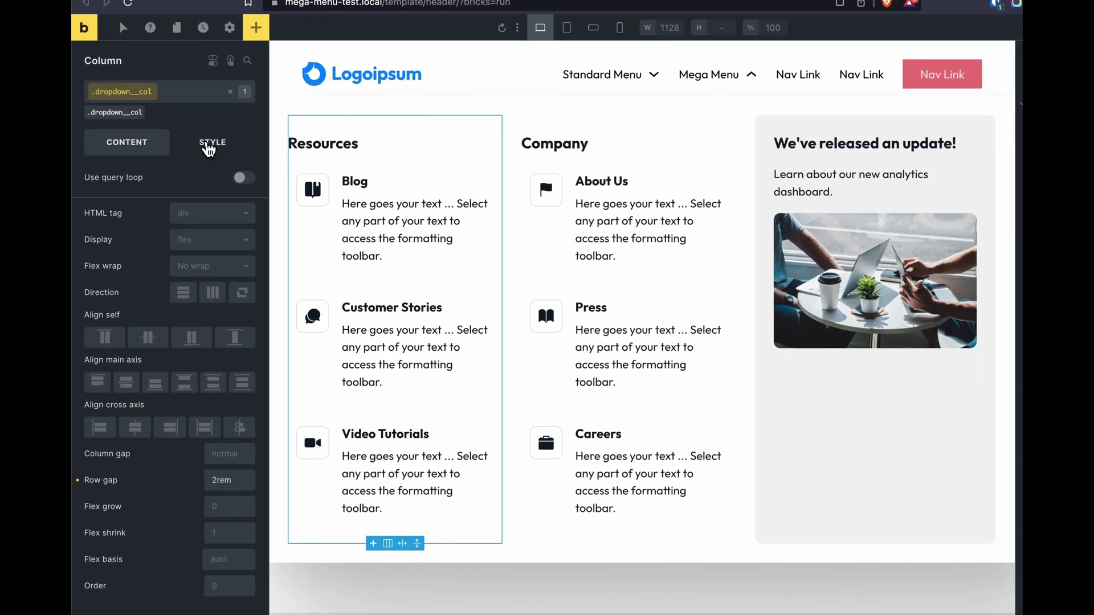
pyautogui.click(212, 142)
pyautogui.click(137, 191)
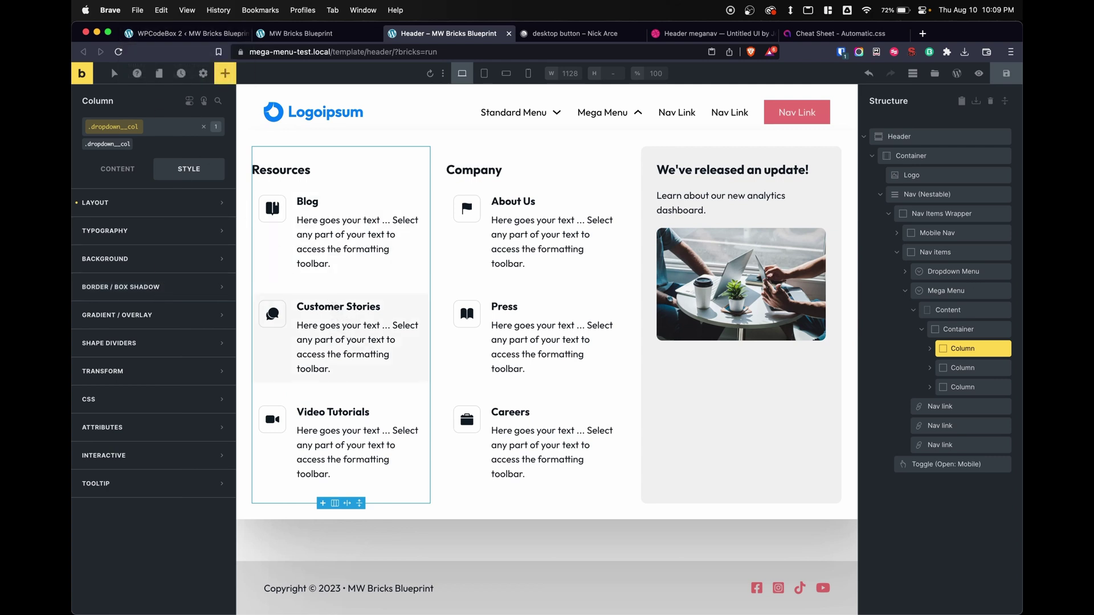
# - Save the header template and inspect the mega menu on the live front-end page
pyautogui.press('cmd+s')
pyautogui.click(298, 33)
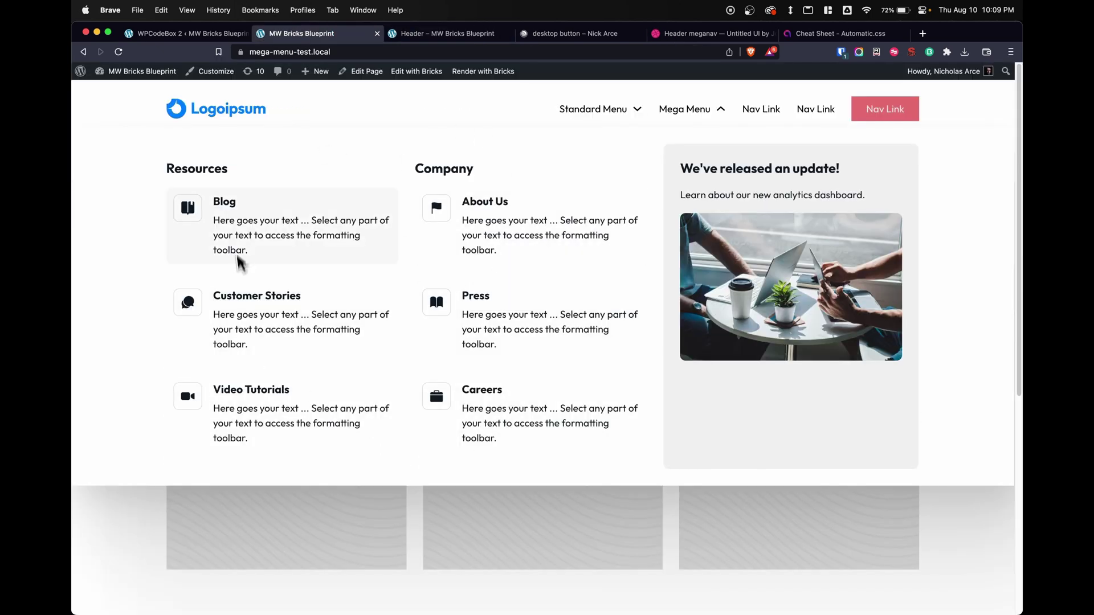
pyautogui.rightClick(782, 169)
pyautogui.click(798, 354)
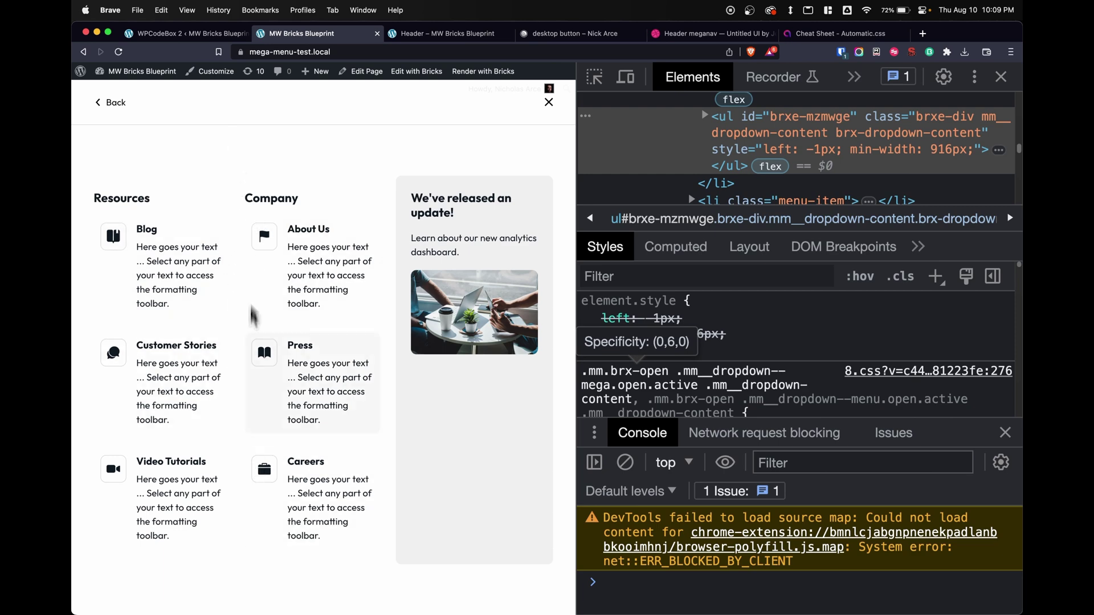
# - Return to the _header SCSS partial and locate the mobile menu styling comment
pyautogui.click(184, 34)
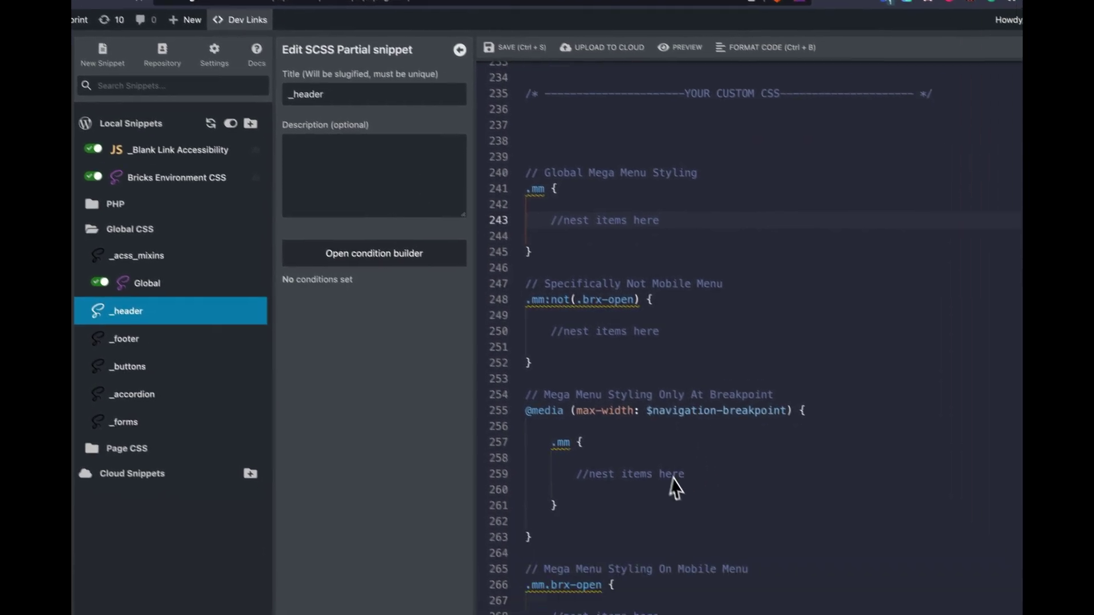
pyautogui.scroll(-4, 674, 488)
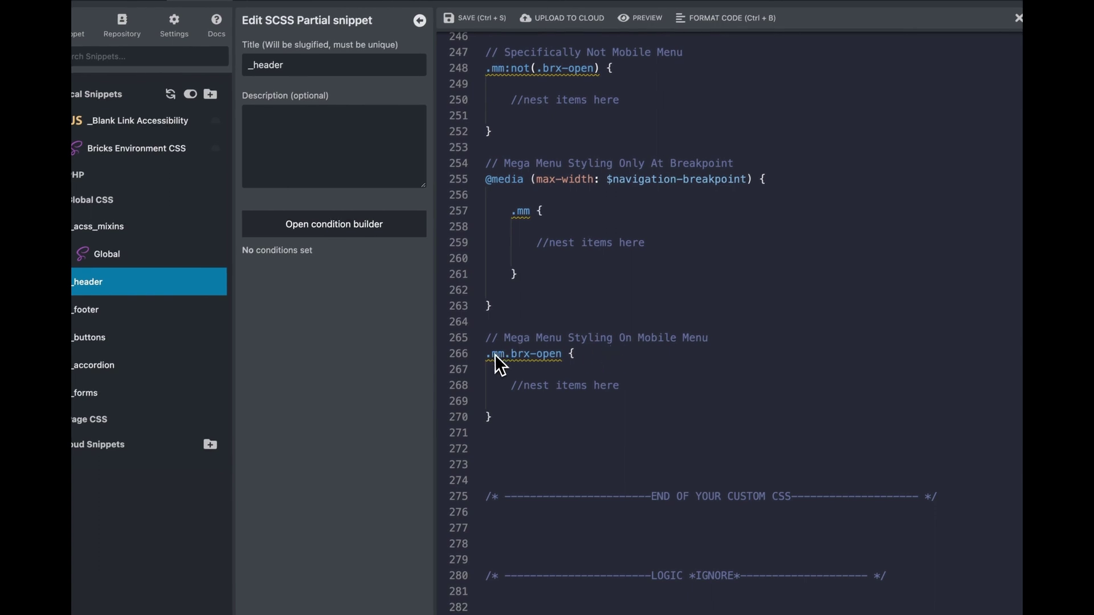
pyautogui.moveTo(581, 340); pyautogui.dragTo(725, 341)
# - Add a .dropdown__container rule with flex-direction: column in the mobile block
pyautogui.click(629, 384)
pyautogui.press('Return')
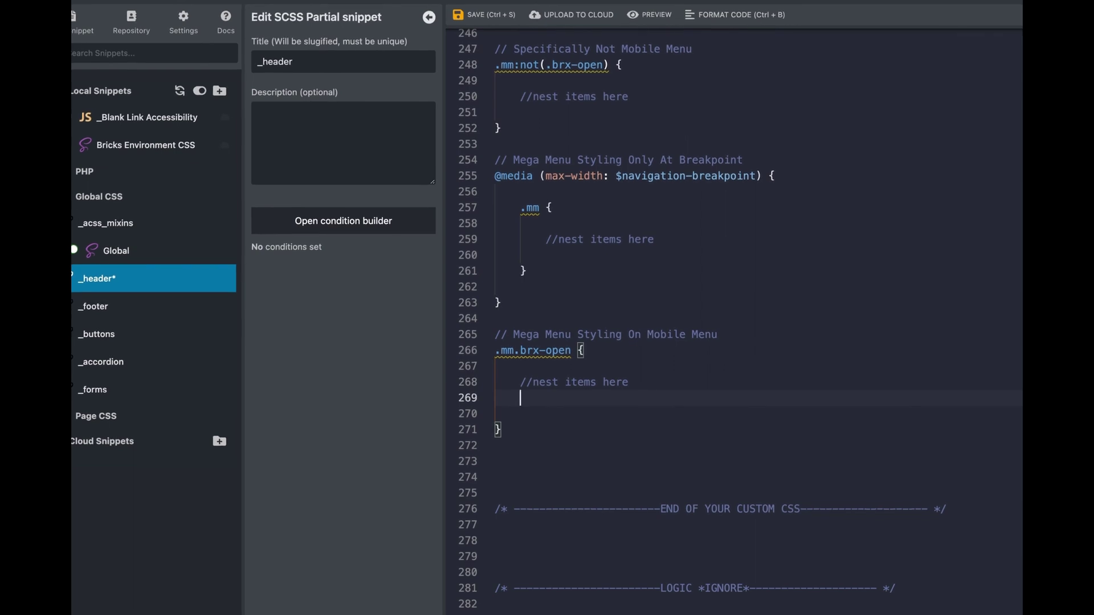
pyautogui.write('.dropdown_')
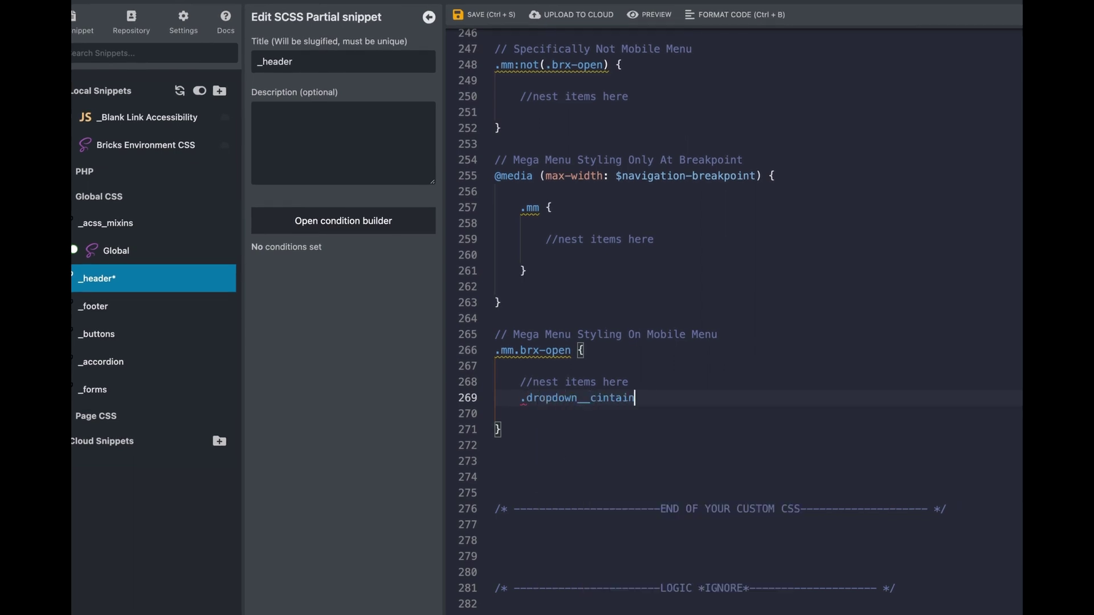
pyautogui.write('_container {')
pyautogui.press('Return')
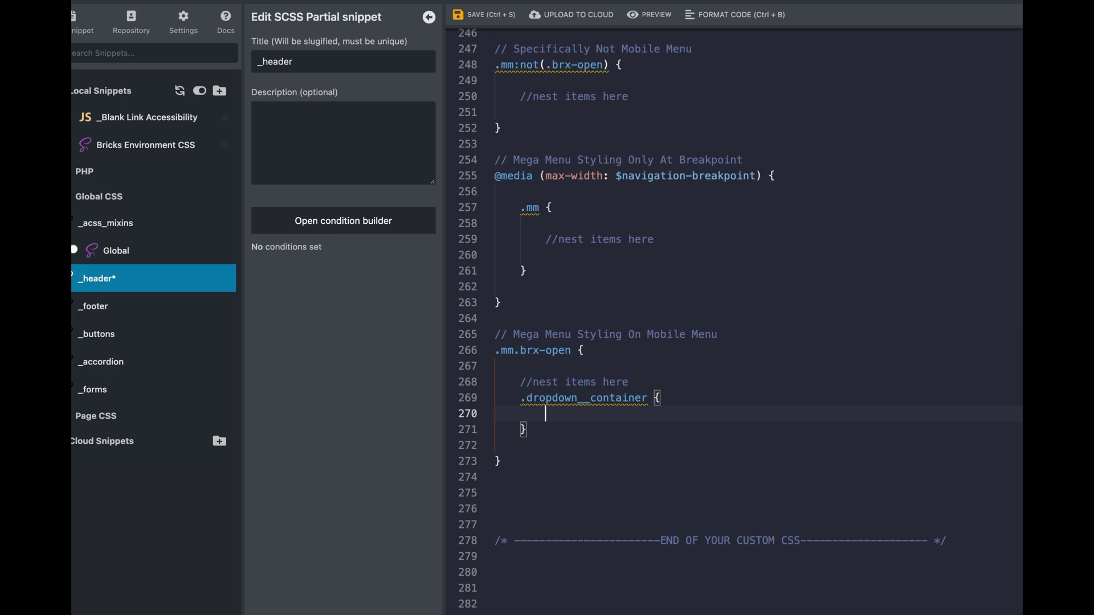
pyautogui.write('flex-d')
pyautogui.press('Return')
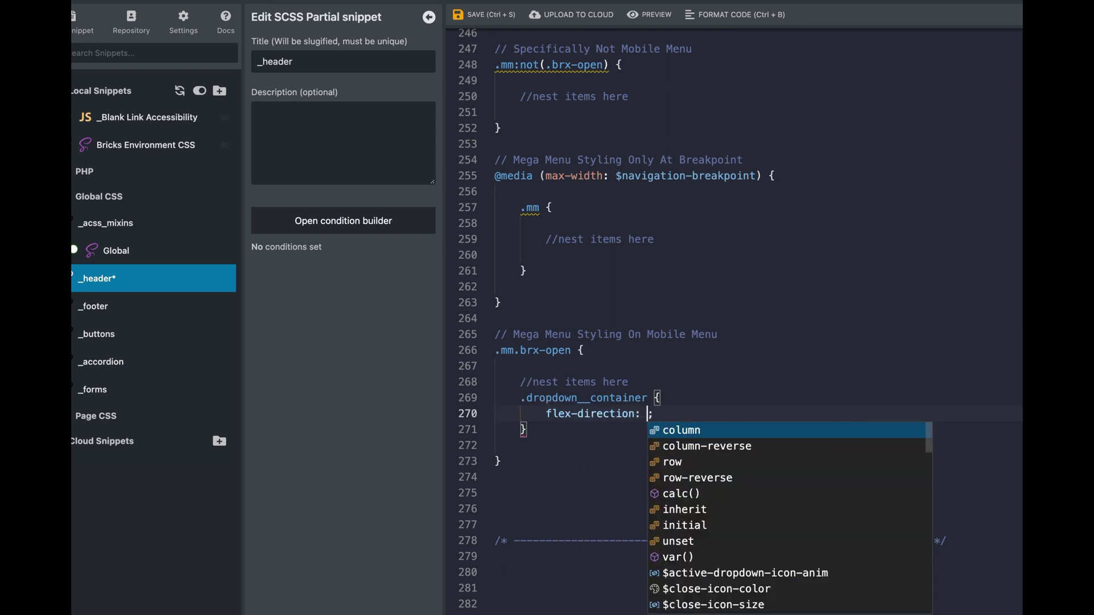
pyautogui.write('colum')
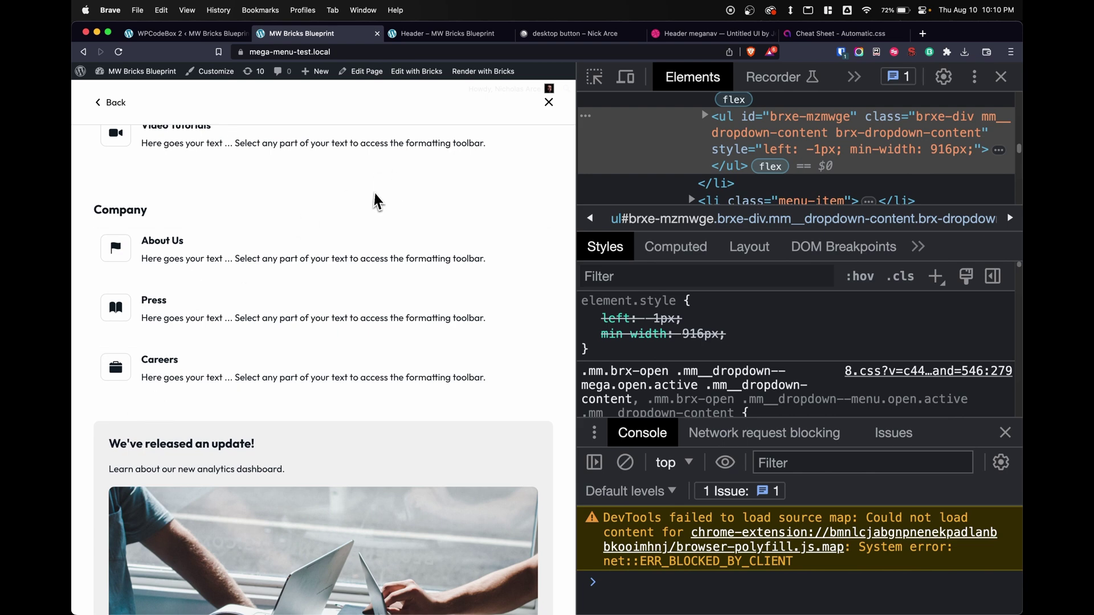
pyautogui.scroll(-2, 288, 307)
pyautogui.scroll(2, 289, 307)
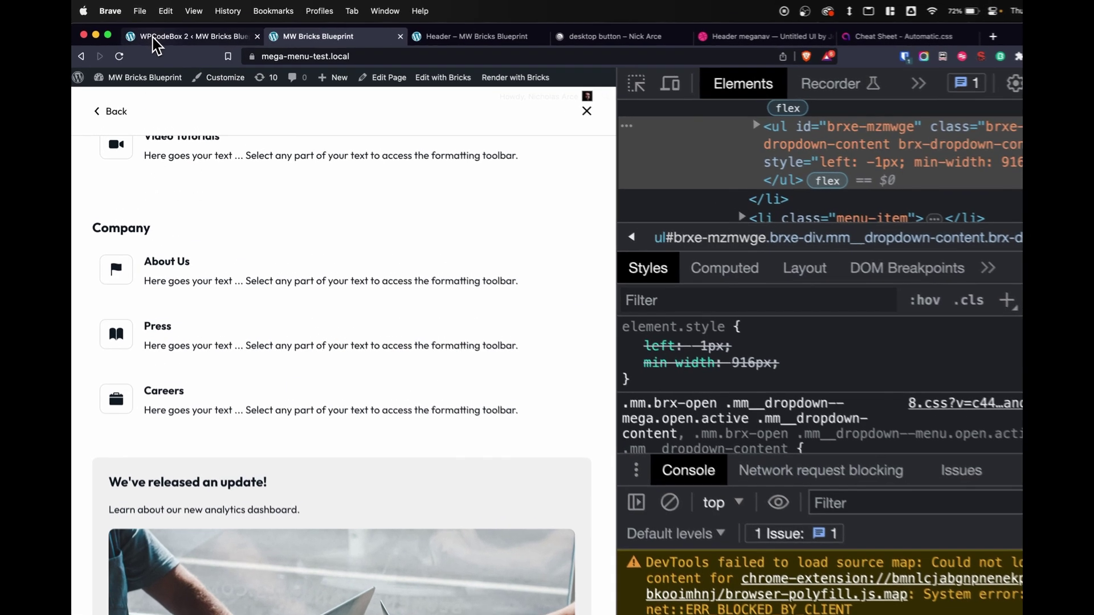
# - Locate the mobile mega dropdown content comment in the SCSS snippet
pyautogui.click(155, 35)
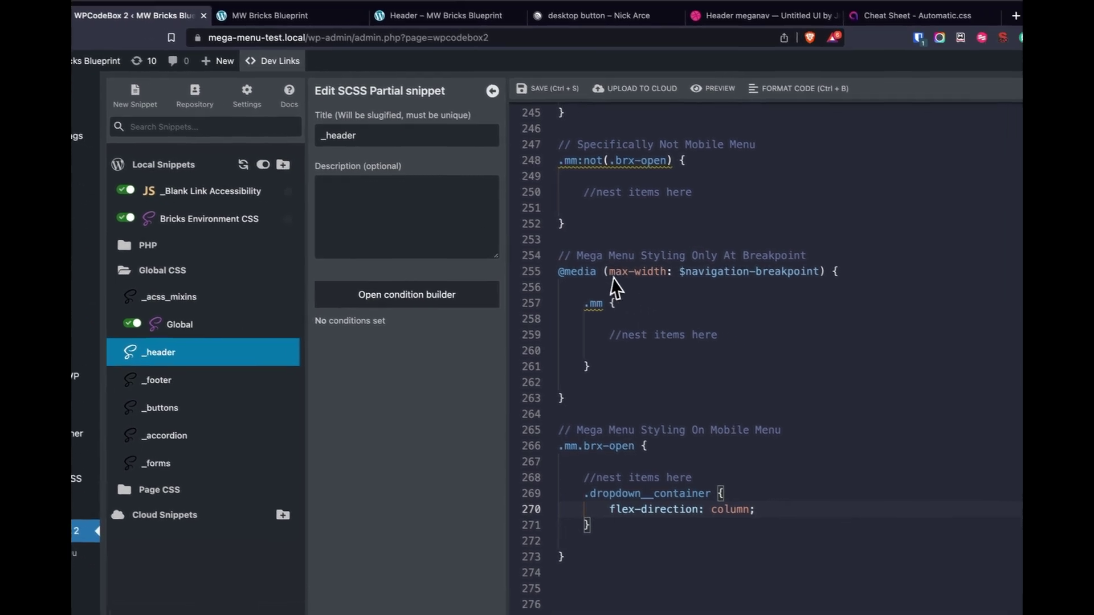
pyautogui.scroll(10, 798, 370)
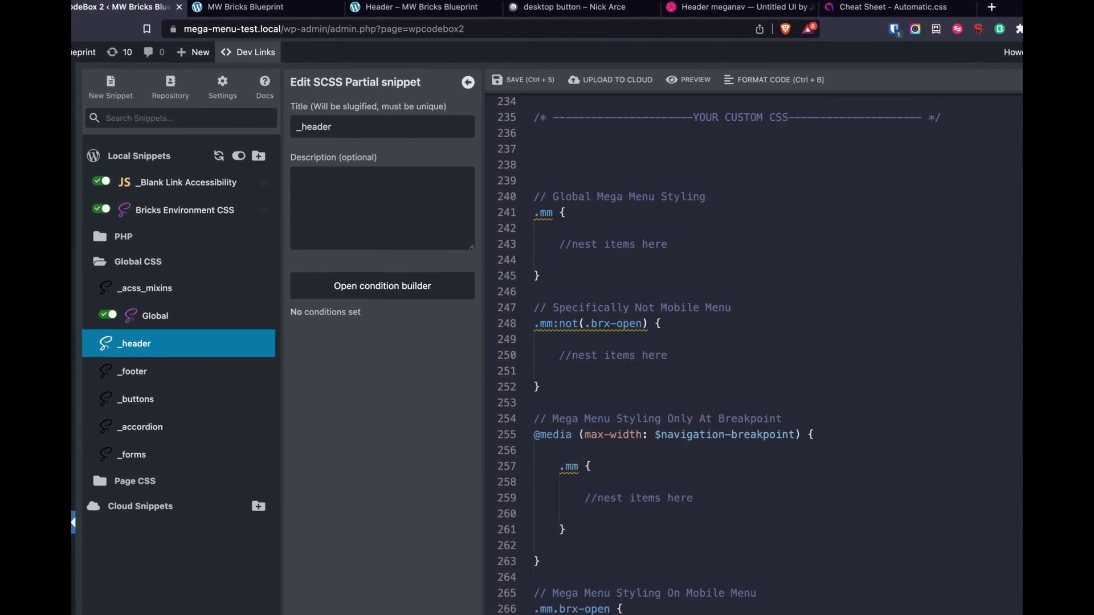
pyautogui.scroll(10, 599, 263)
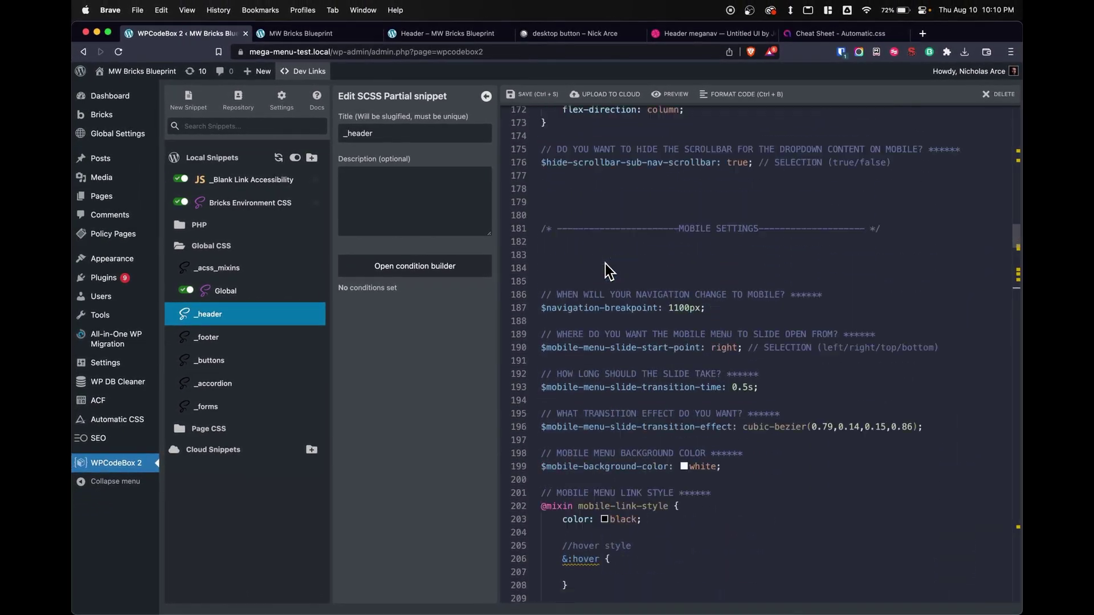
pyautogui.scroll(5, 607, 307)
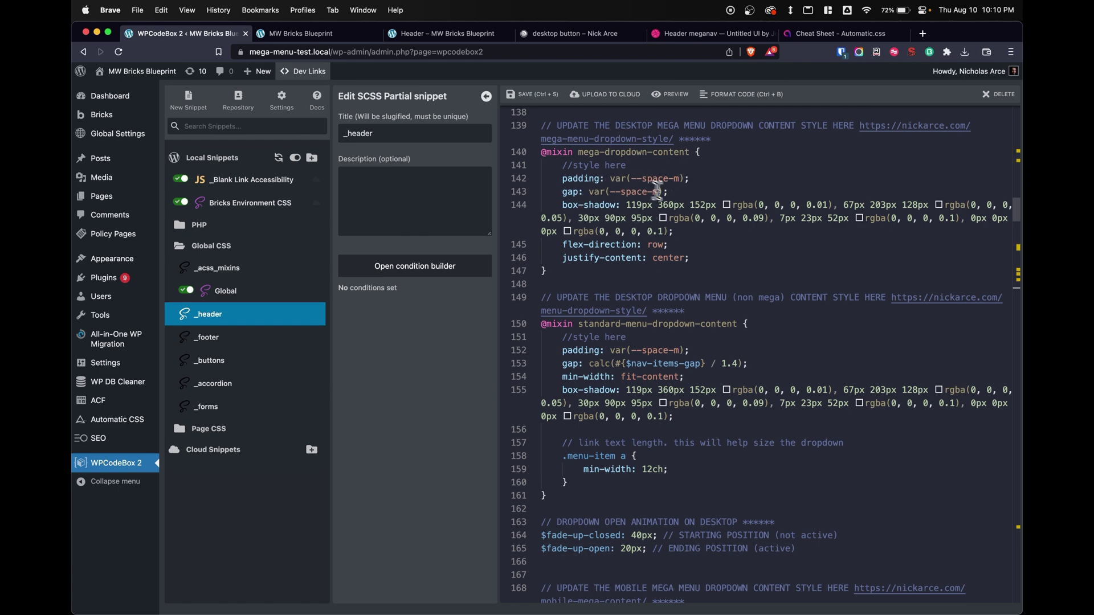
pyautogui.scroll(-6, 657, 188)
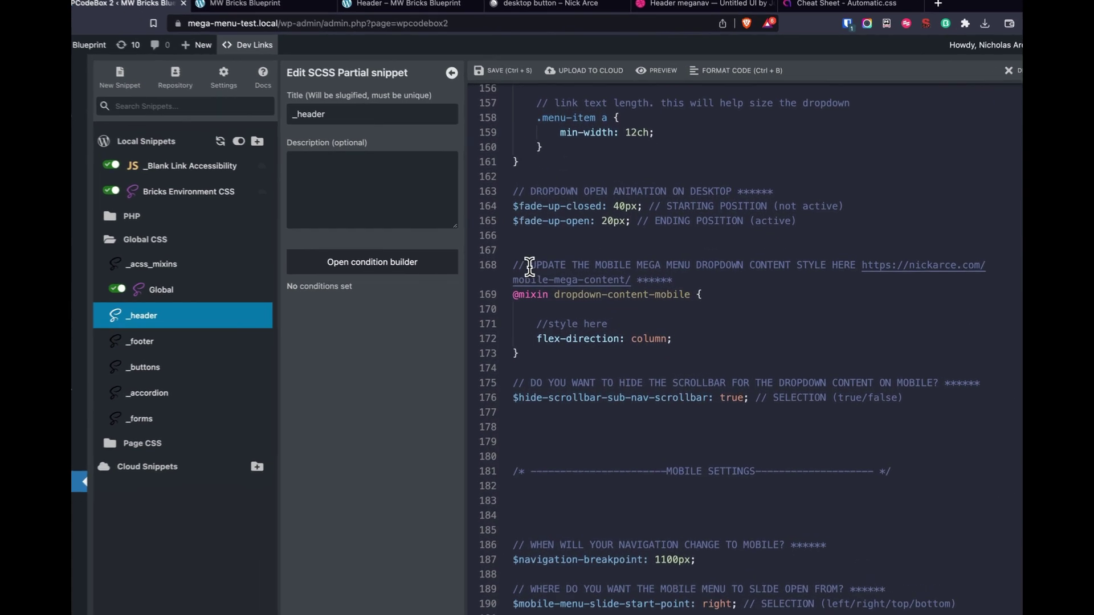
pyautogui.moveTo(527, 265); pyautogui.dragTo(795, 265)
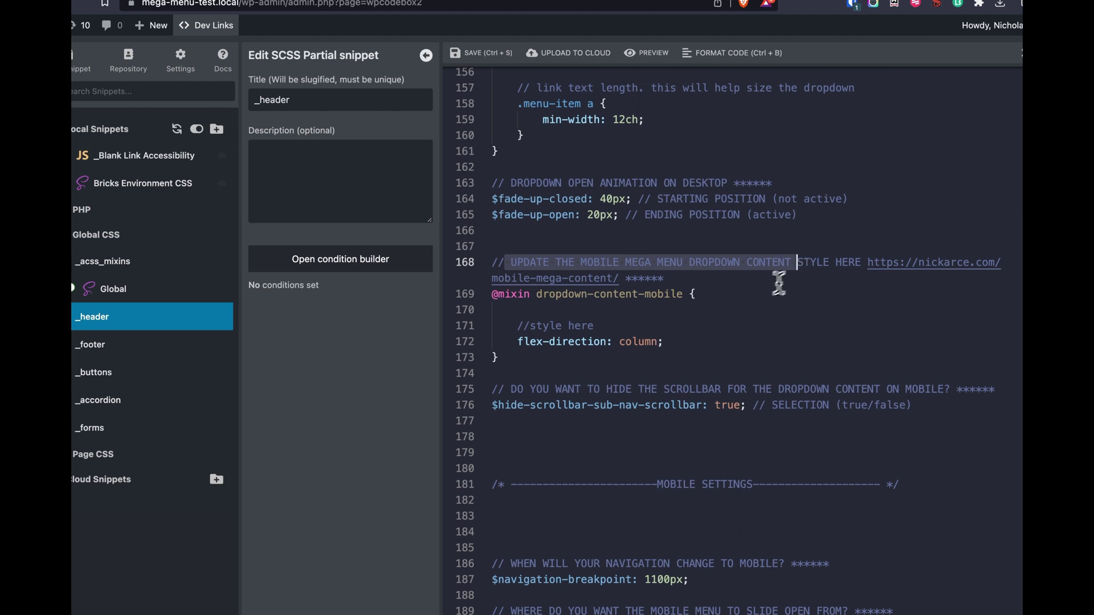
# - Add justify-content: start; below flex-direction: column in the mobile dropdown mixin
pyautogui.click(676, 342)
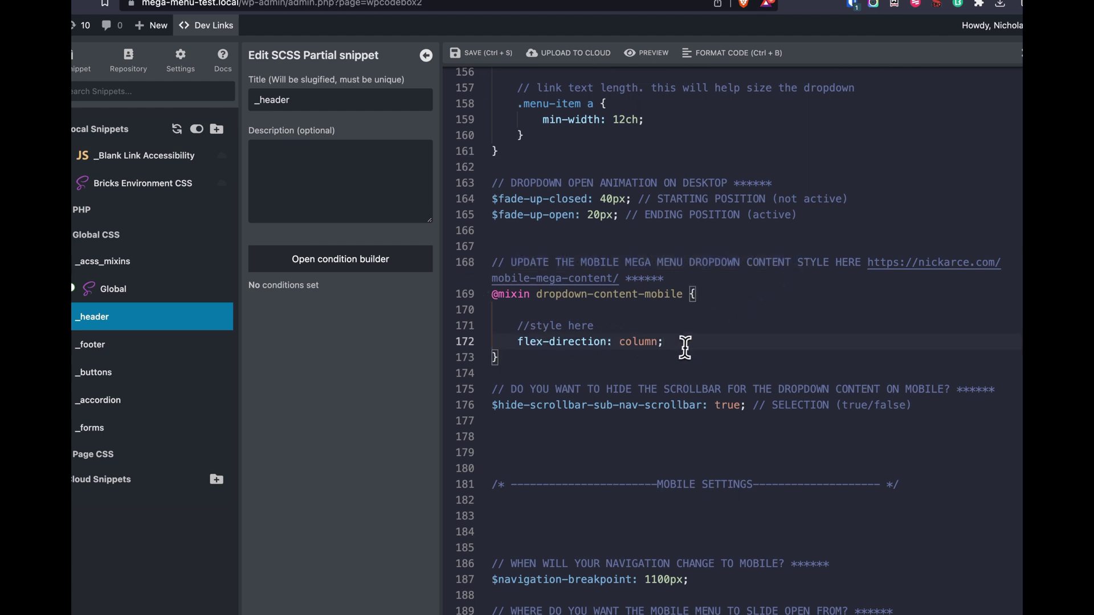
pyautogui.press('Return')
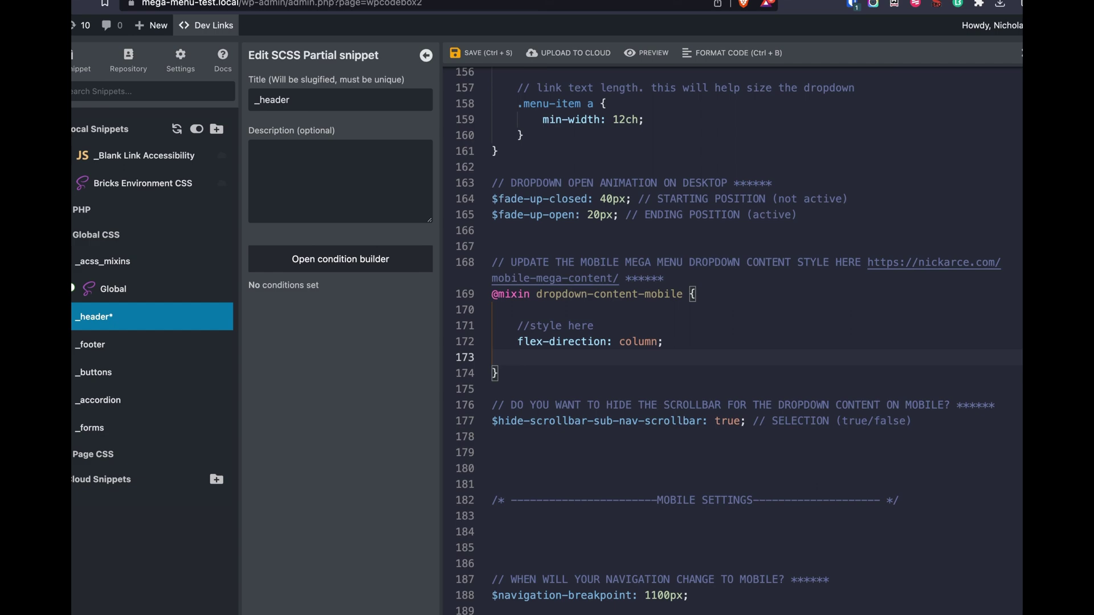
pyautogui.write('justify-content')
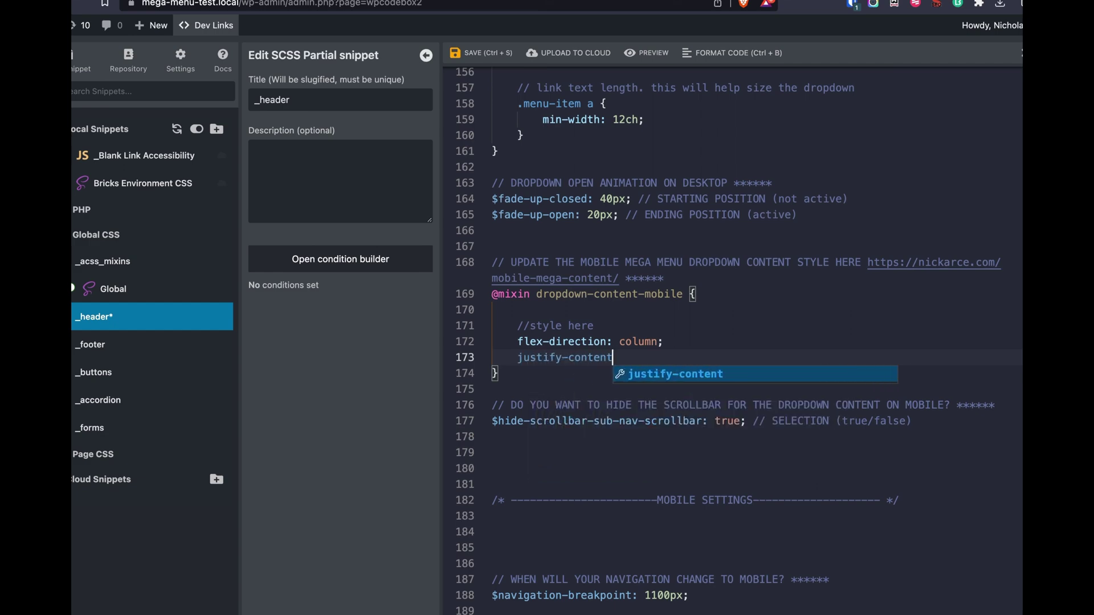
pyautogui.write(': start;')
# - Save the _header snippet and narrow the live site preview to phone width
pyautogui.press('super+s')
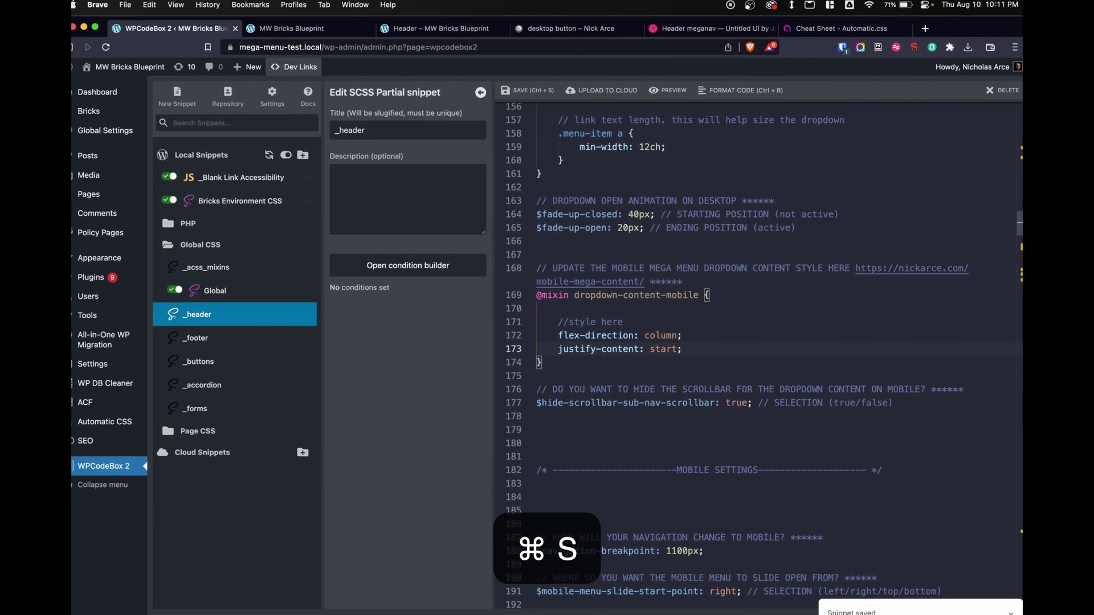
pyautogui.click(299, 28)
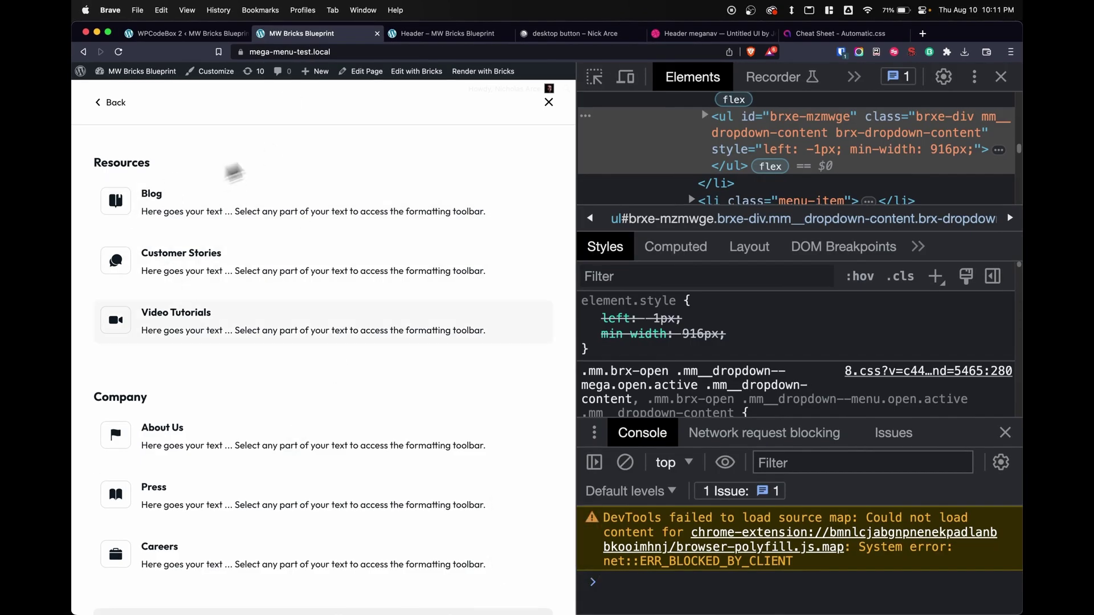
pyautogui.scroll(-5, 151, 216)
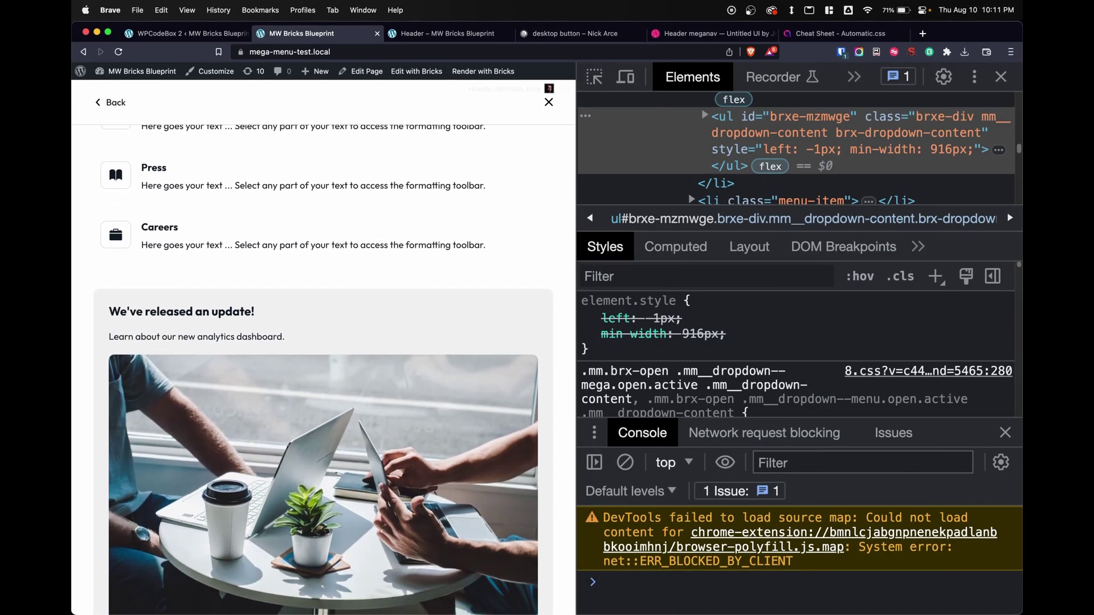
pyautogui.scroll(-1, 148, 218)
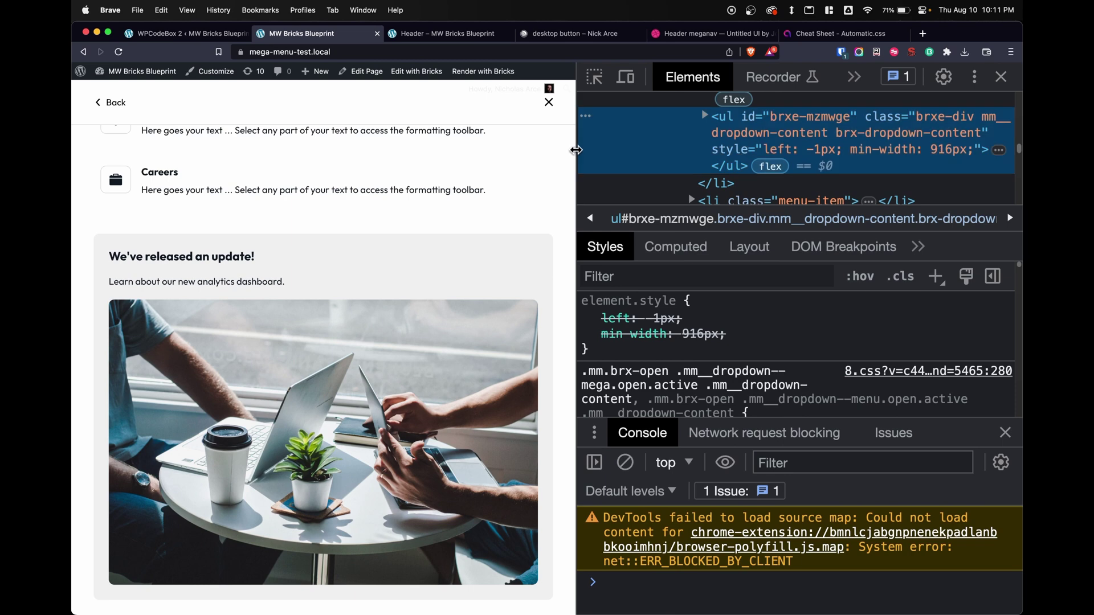
pyautogui.moveTo(573, 146); pyautogui.dragTo(425, 165)
# - Test the mobile Standard Menu and Mega Menu dropdowns using Back between them
pyautogui.scroll(-1, 246, 256)
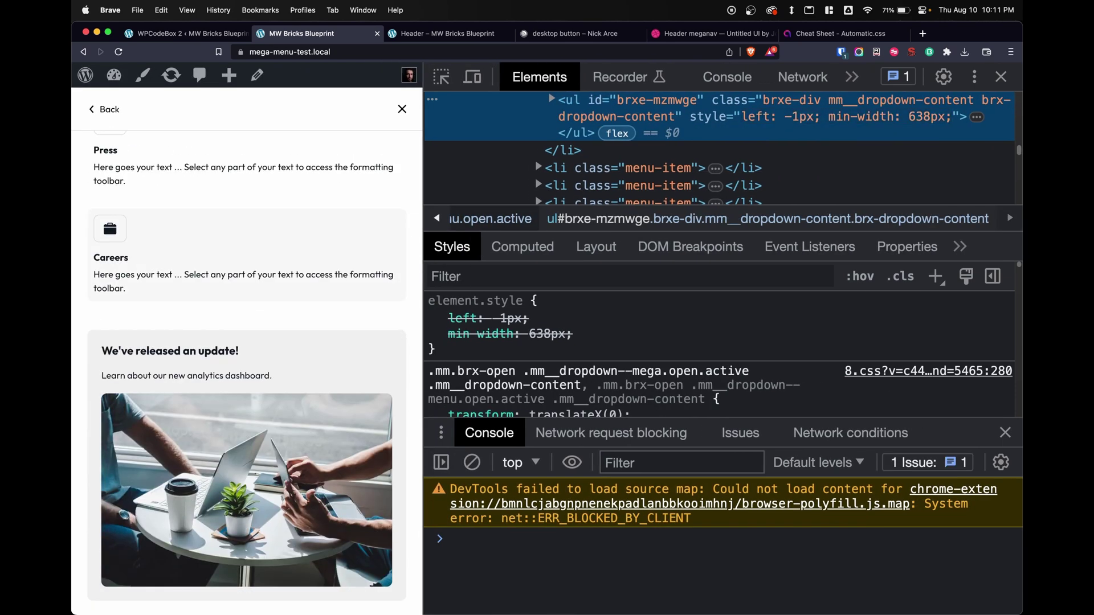
pyautogui.click(92, 109)
pyautogui.click(151, 154)
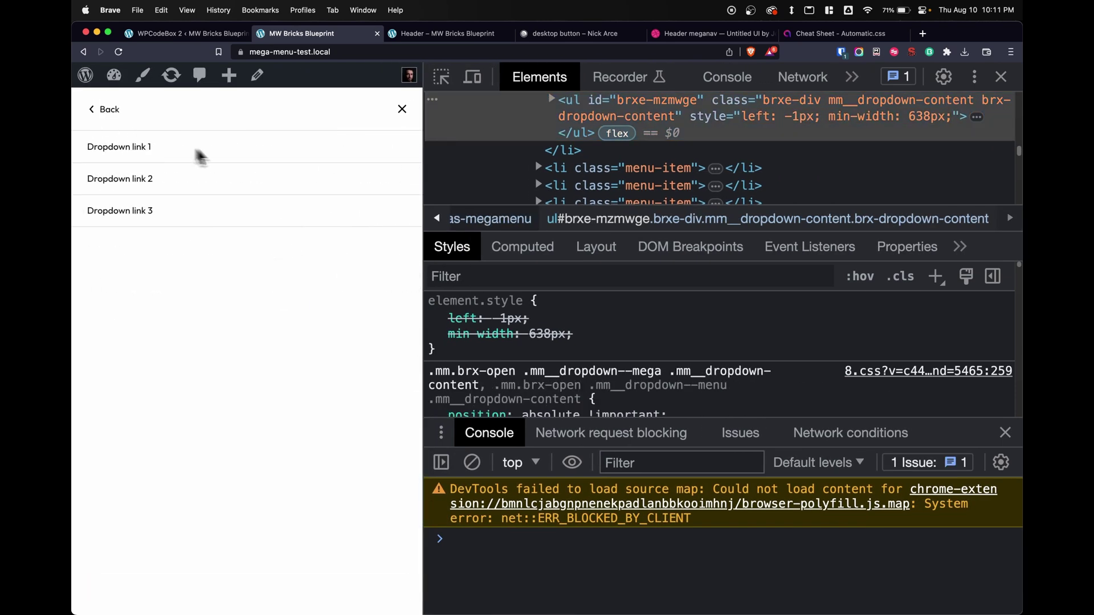
pyautogui.click(97, 117)
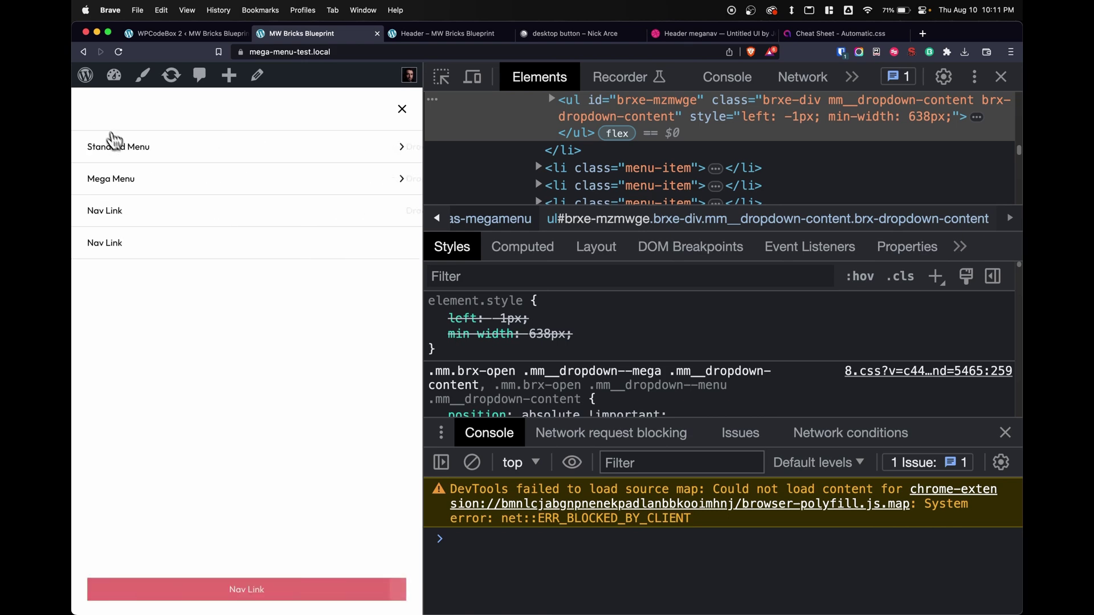
pyautogui.click(139, 178)
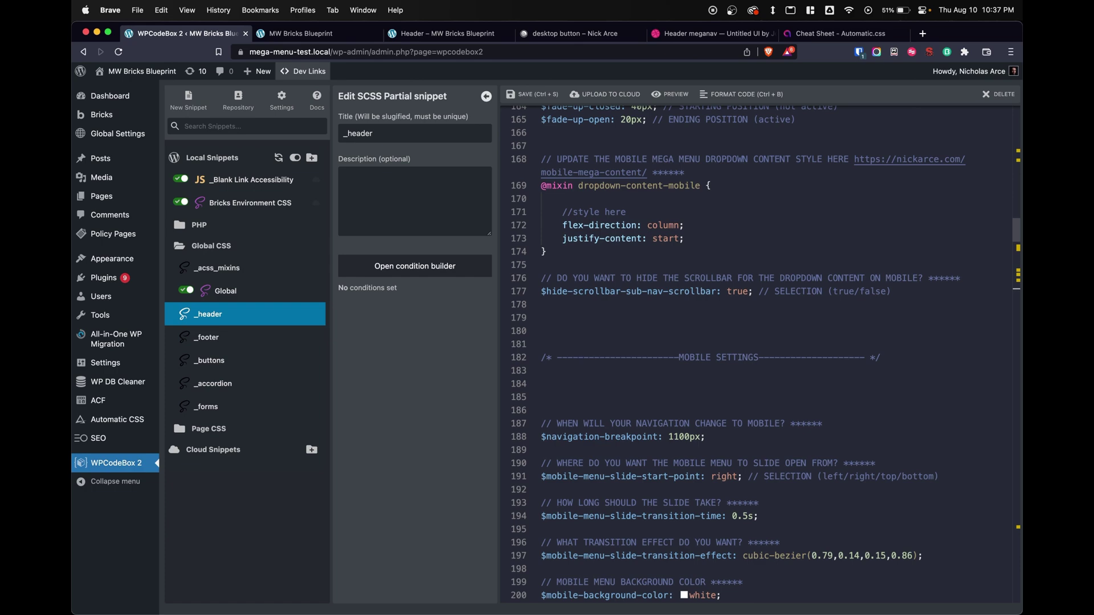
# - Change the mobile menu slide start point from right to top and test it
pyautogui.scroll(-5, 690, 473)
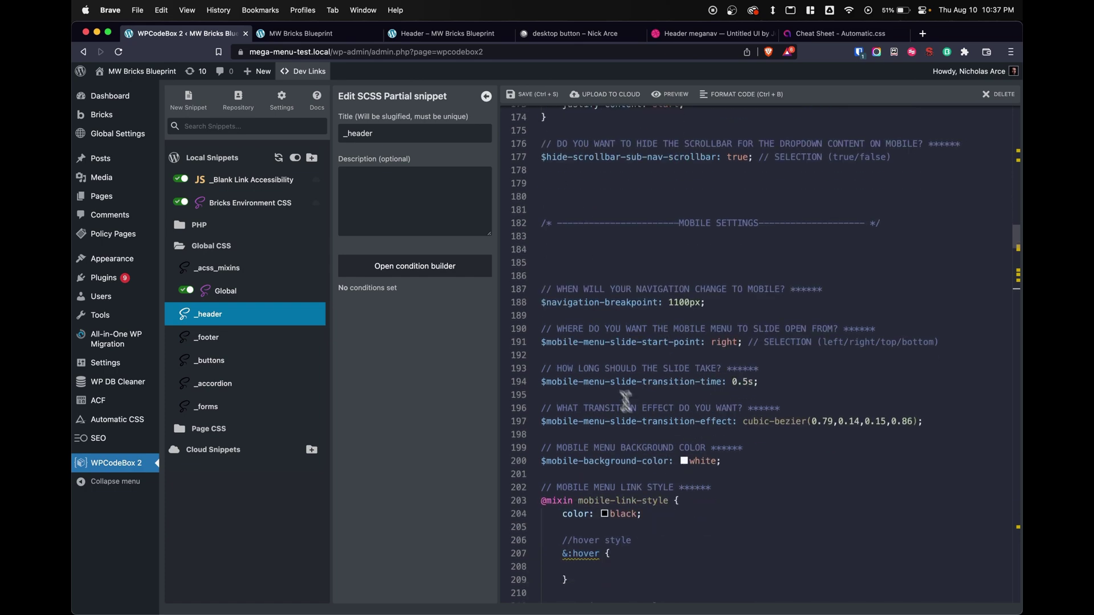
pyautogui.moveTo(565, 334); pyautogui.dragTo(804, 331)
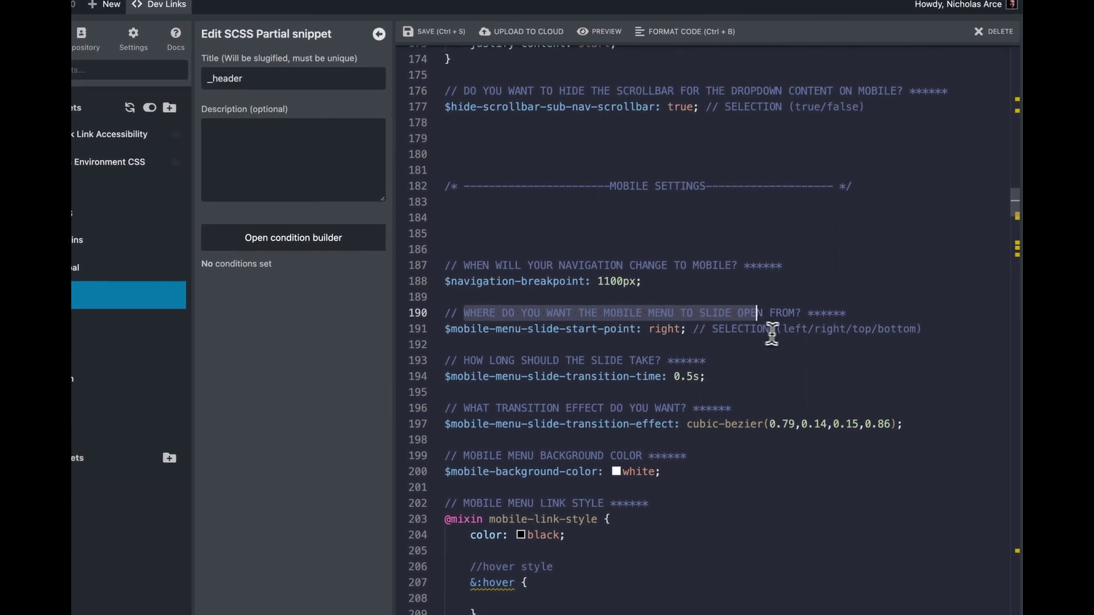
pyautogui.moveTo(713, 329); pyautogui.dragTo(906, 328)
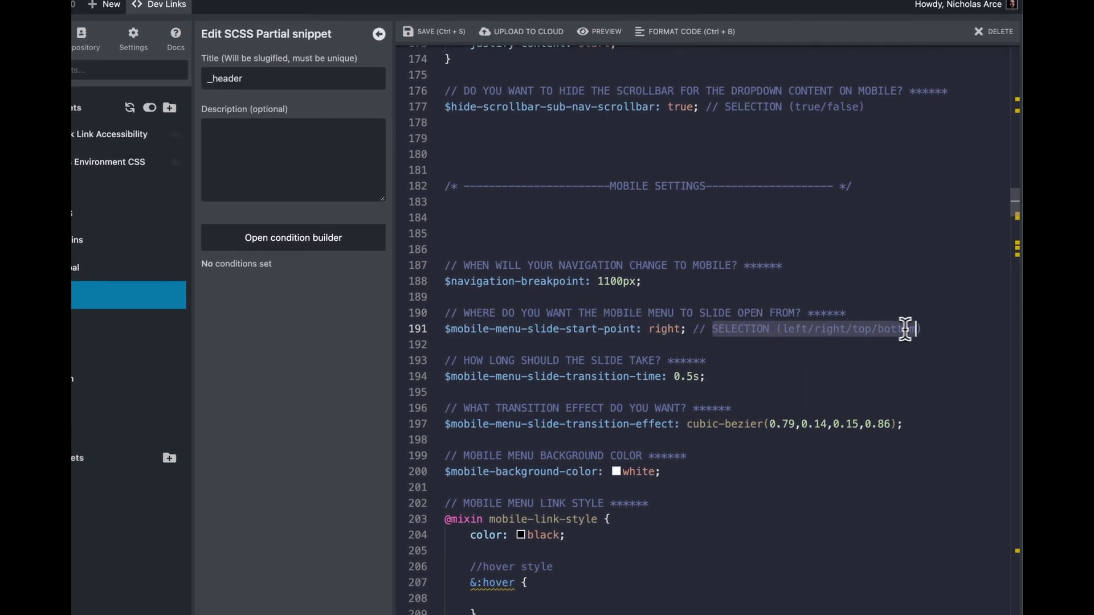
pyautogui.doubleClick(651, 330)
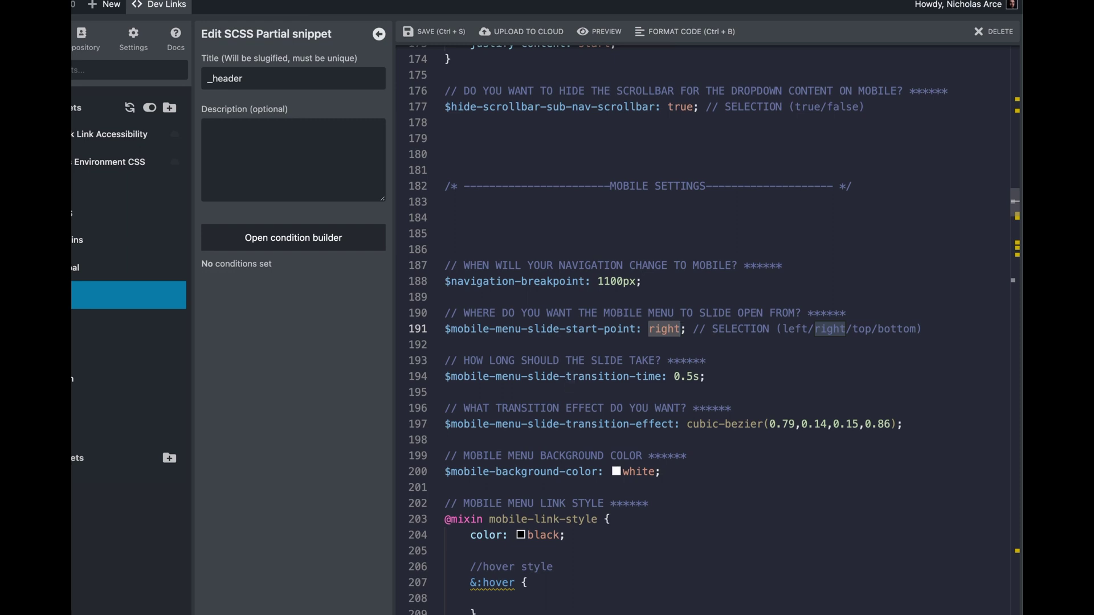
pyautogui.write('top')
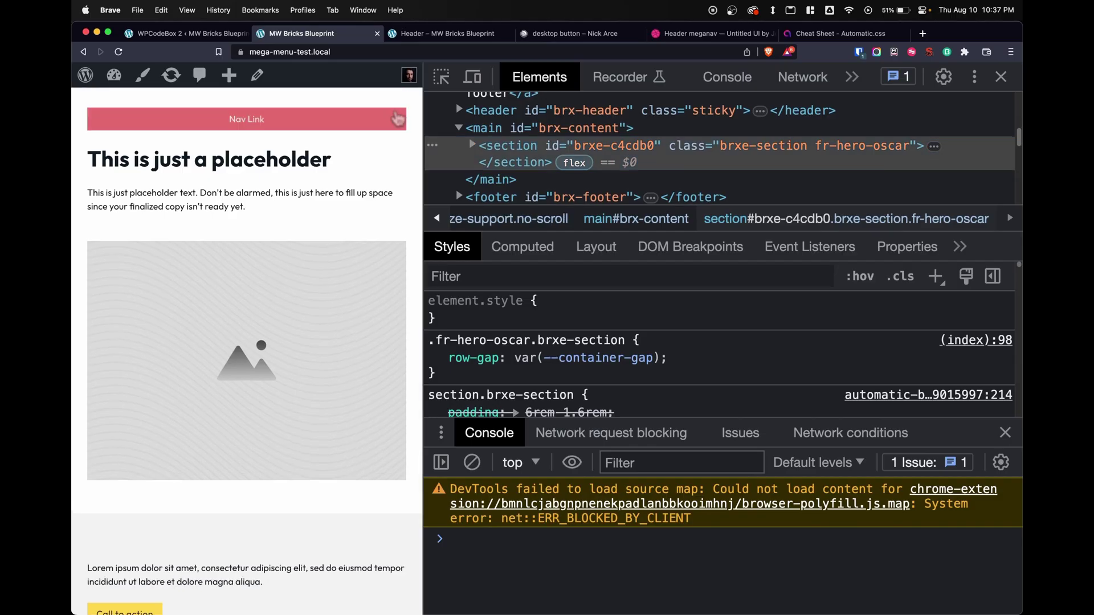
pyautogui.click(393, 114)
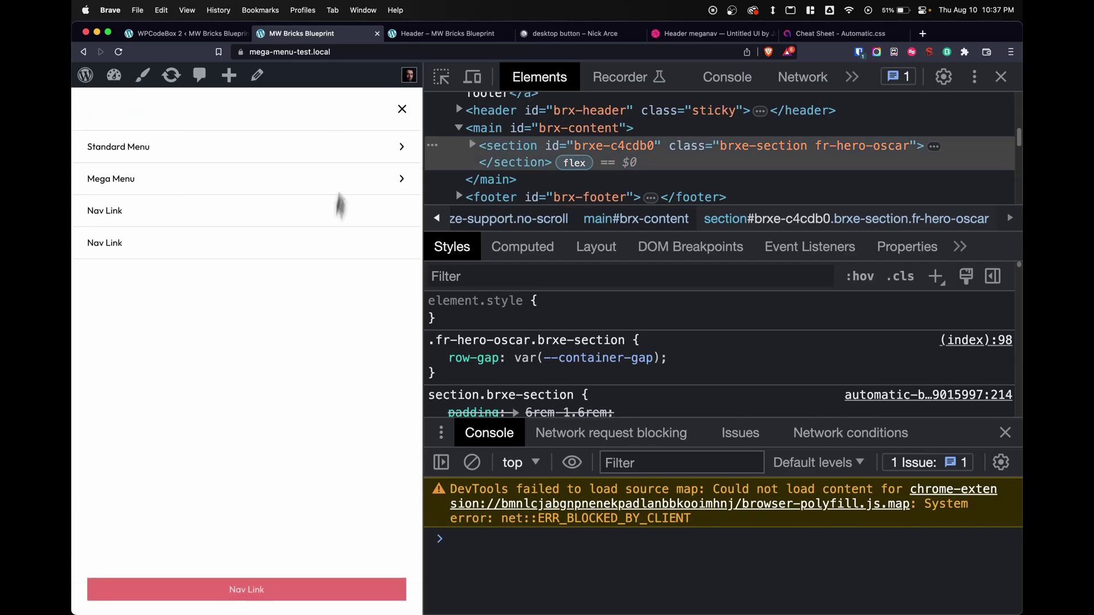
# - Switch the slide start point to bottom and recheck the mobile menu slide-in
pyautogui.click(190, 34)
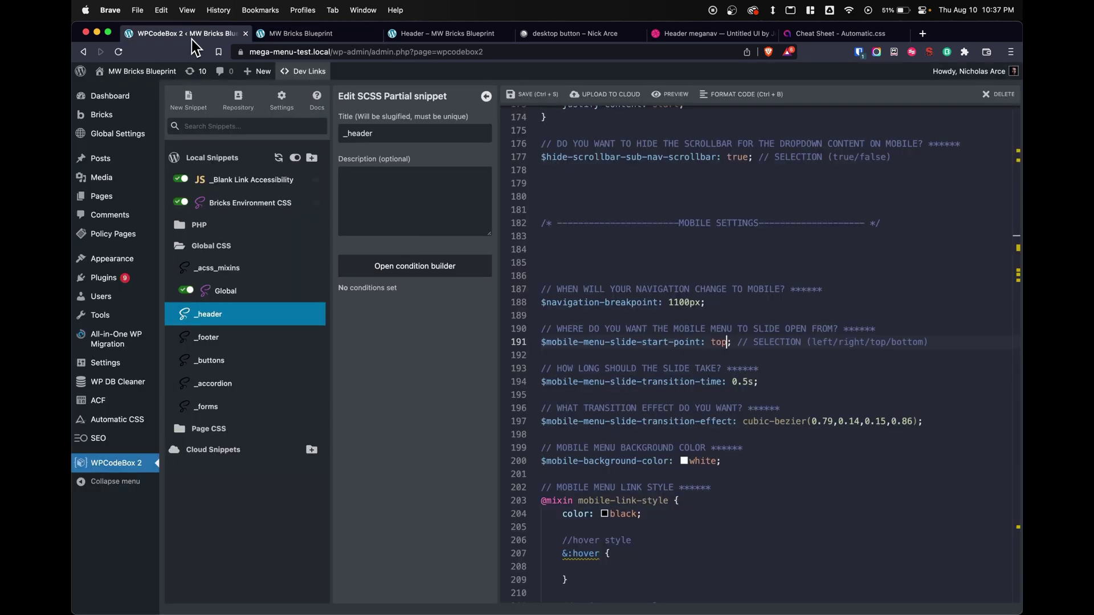
pyautogui.doubleClick(719, 342)
pyautogui.write('bottom')
pyautogui.click(301, 33)
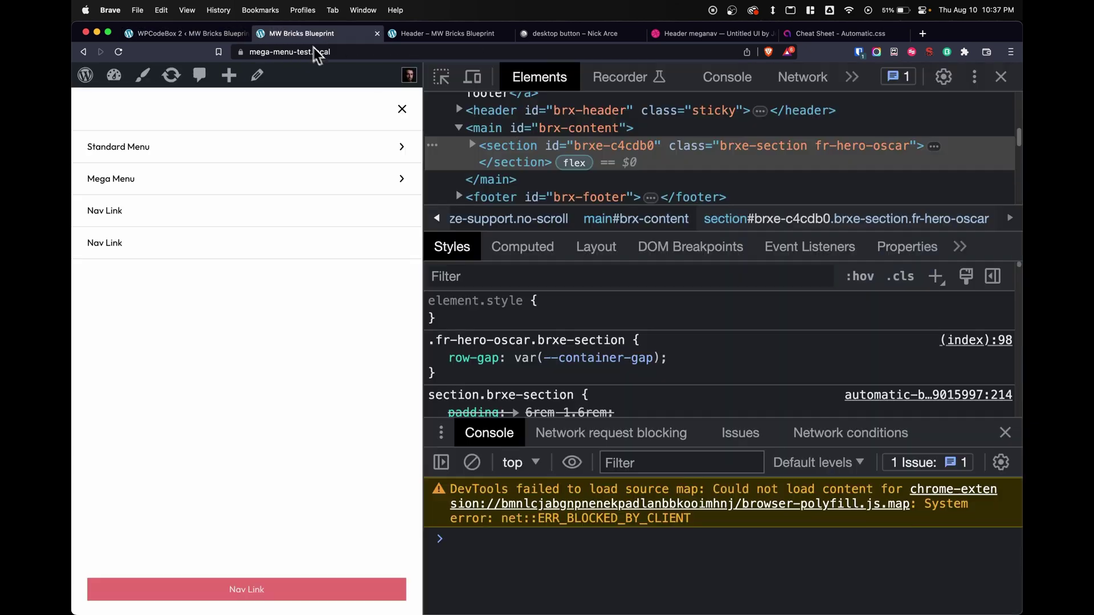
pyautogui.click(404, 116)
pyautogui.click(404, 116)
pyautogui.click(394, 113)
# - Review the match-mobile-menu option and check the Standard Menu dropdown on the site
pyautogui.click(191, 34)
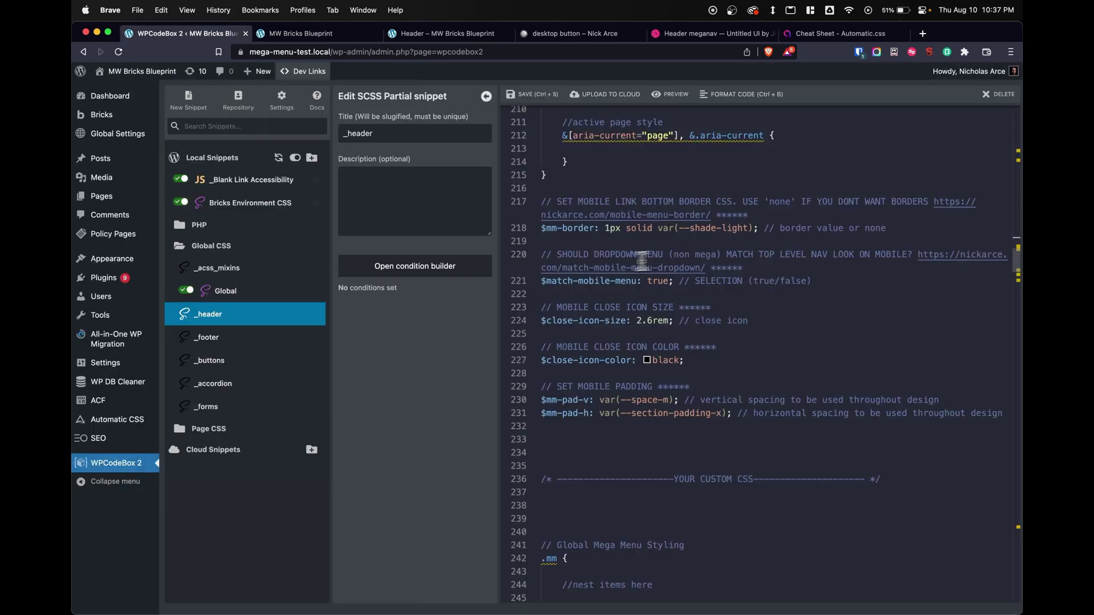
pyautogui.moveTo(554, 258); pyautogui.dragTo(899, 262)
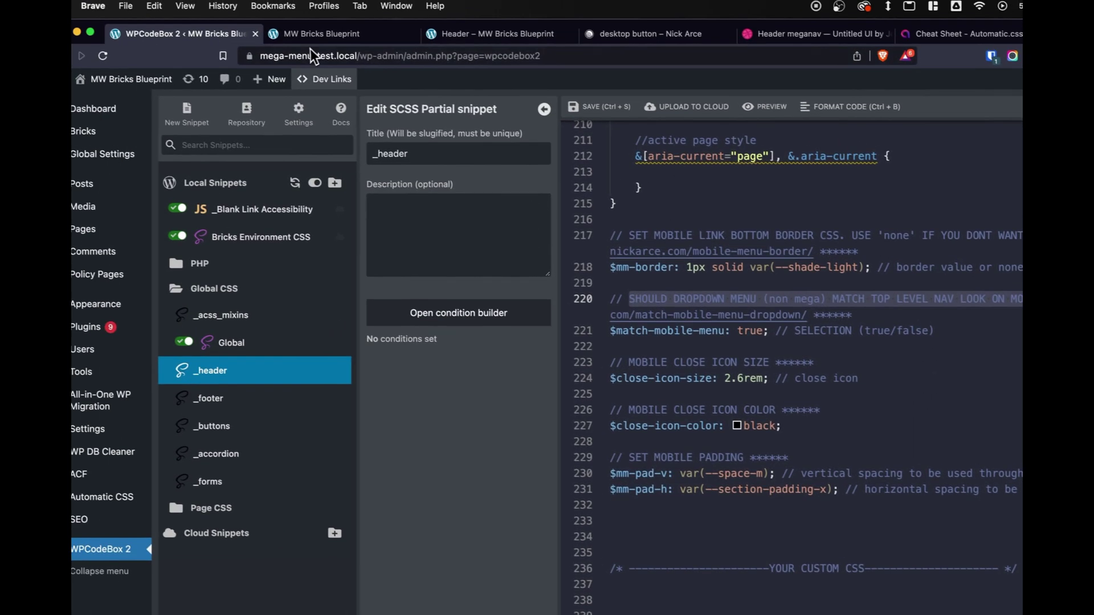
pyautogui.click(338, 41)
pyautogui.click(464, 140)
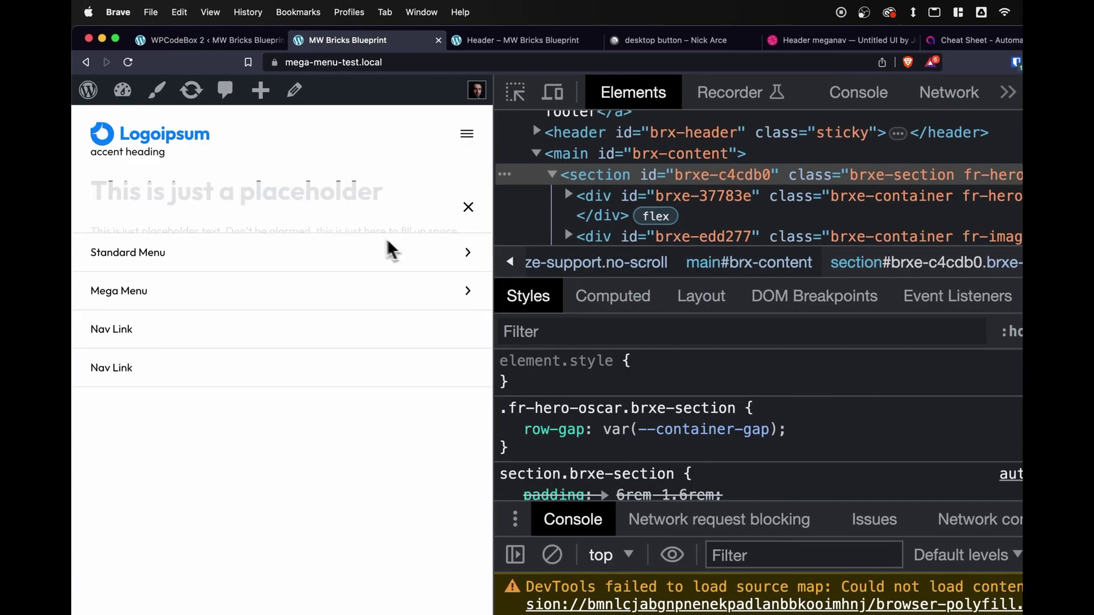
pyautogui.click(161, 193)
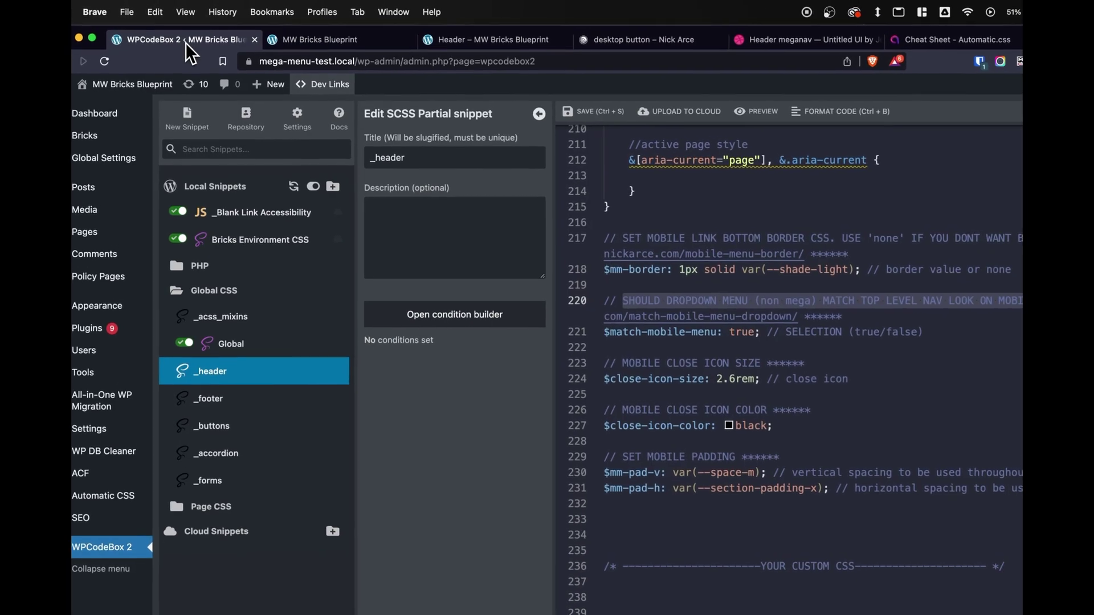
# - Set $match-mobile-menu to false and preview the mobile menu on the site
pyautogui.click(715, 321)
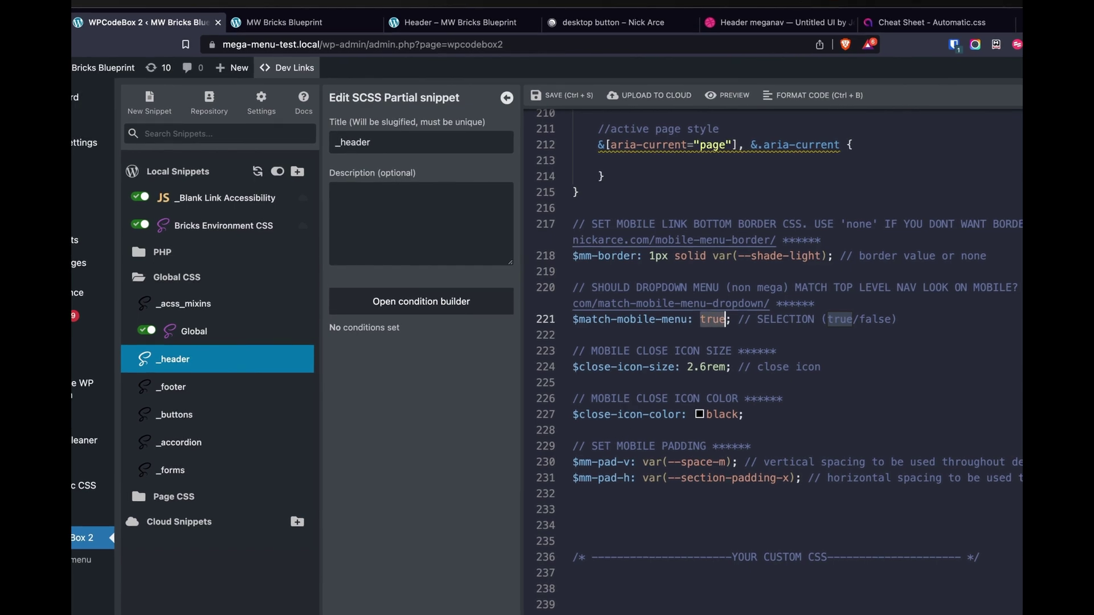
pyautogui.write('false')
pyautogui.click(287, 22)
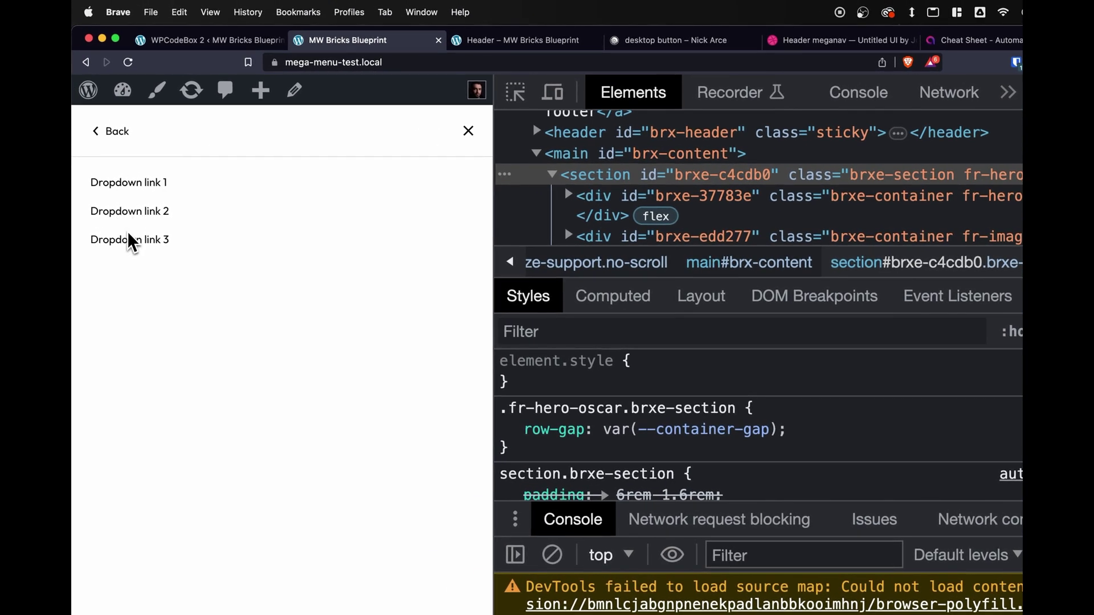
pyautogui.click(110, 136)
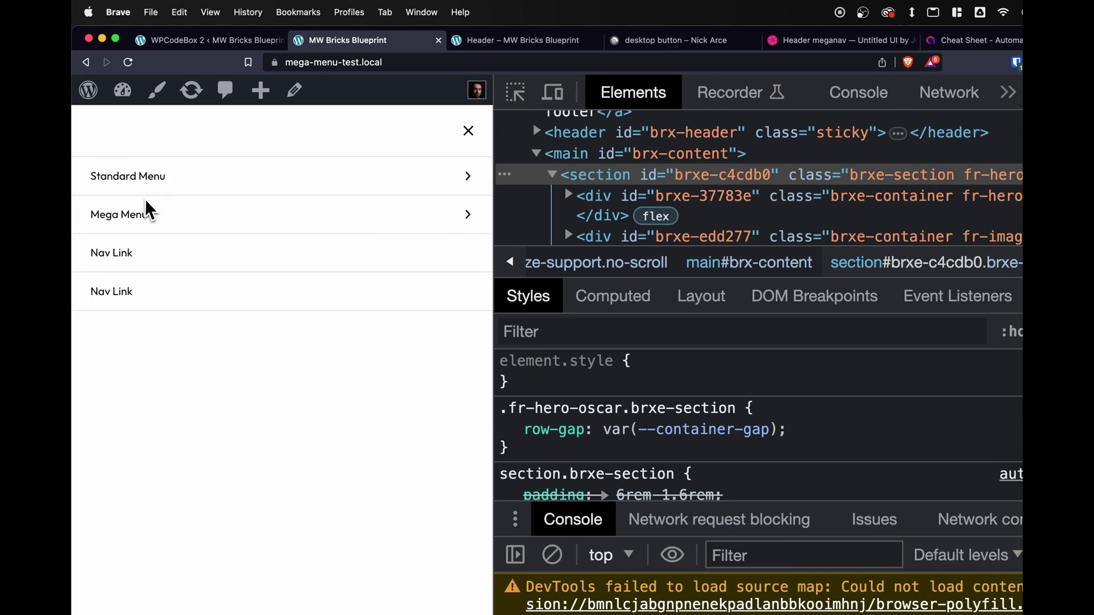
pyautogui.click(237, 39)
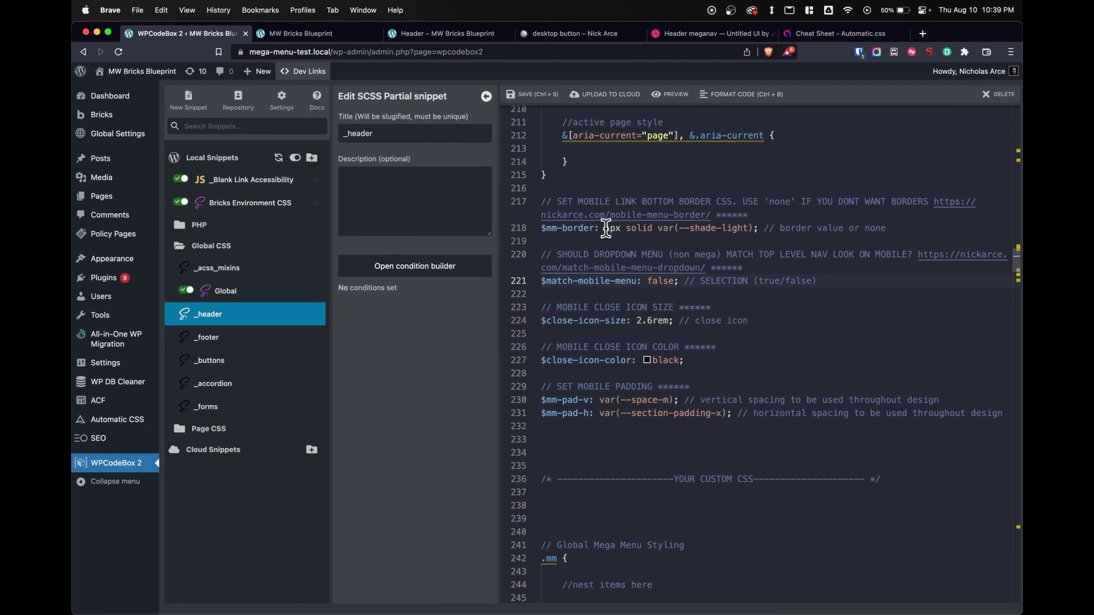
# - Trial $mm-border as none instead of 1px solid var(--shade-light) and preview the borderless menu
pyautogui.moveTo(606, 228); pyautogui.dragTo(757, 228)
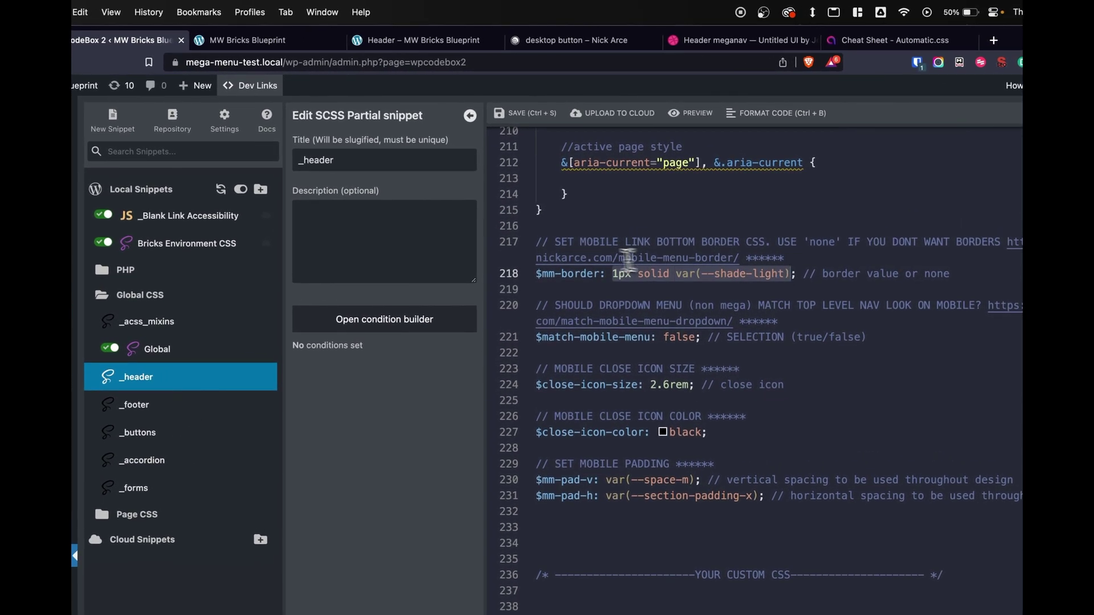
pyautogui.click(761, 249)
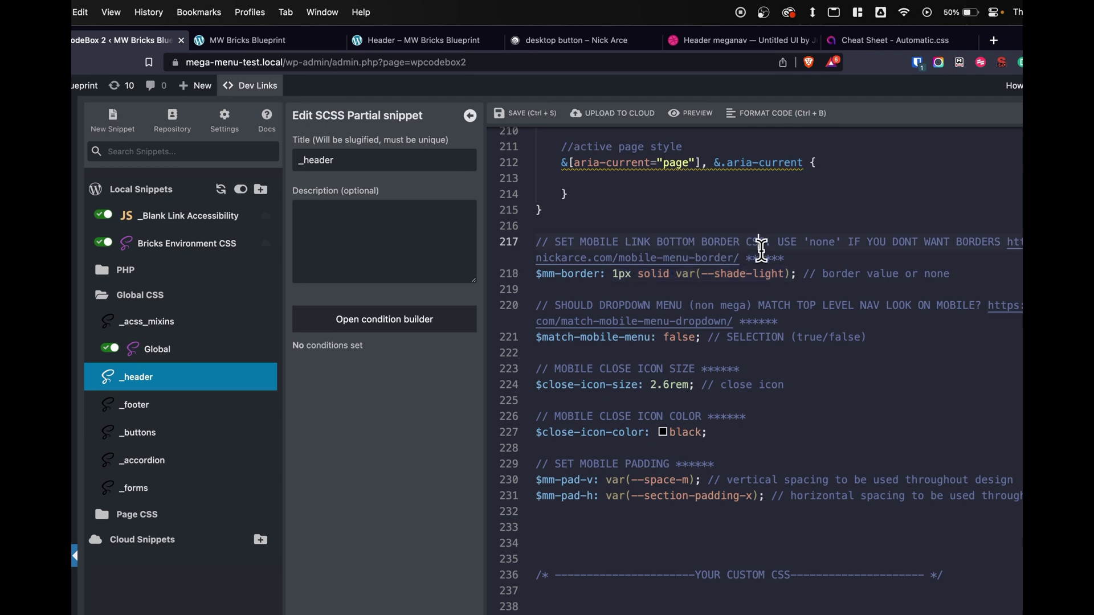
pyautogui.moveTo(612, 275); pyautogui.dragTo(760, 277)
pyautogui.write('none')
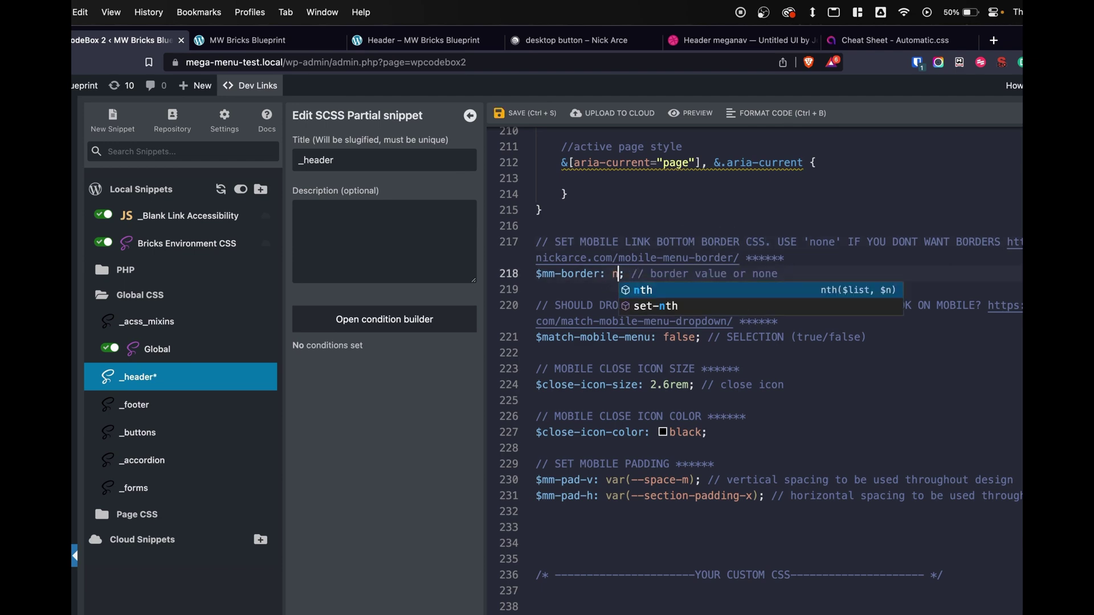
pyautogui.click(263, 41)
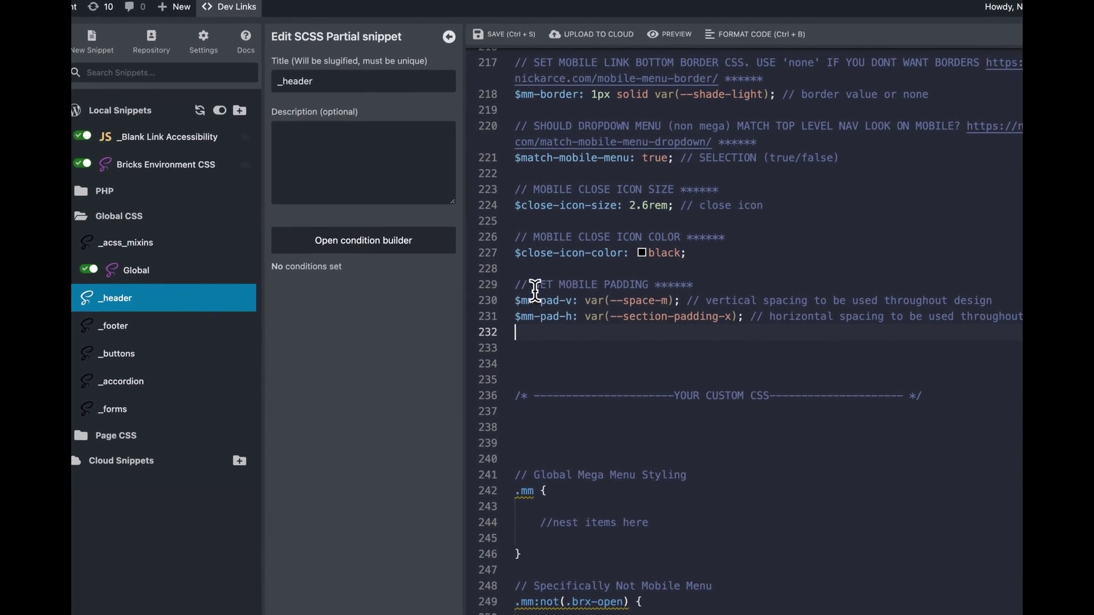
pyautogui.moveTo(533, 286); pyautogui.dragTo(657, 279)
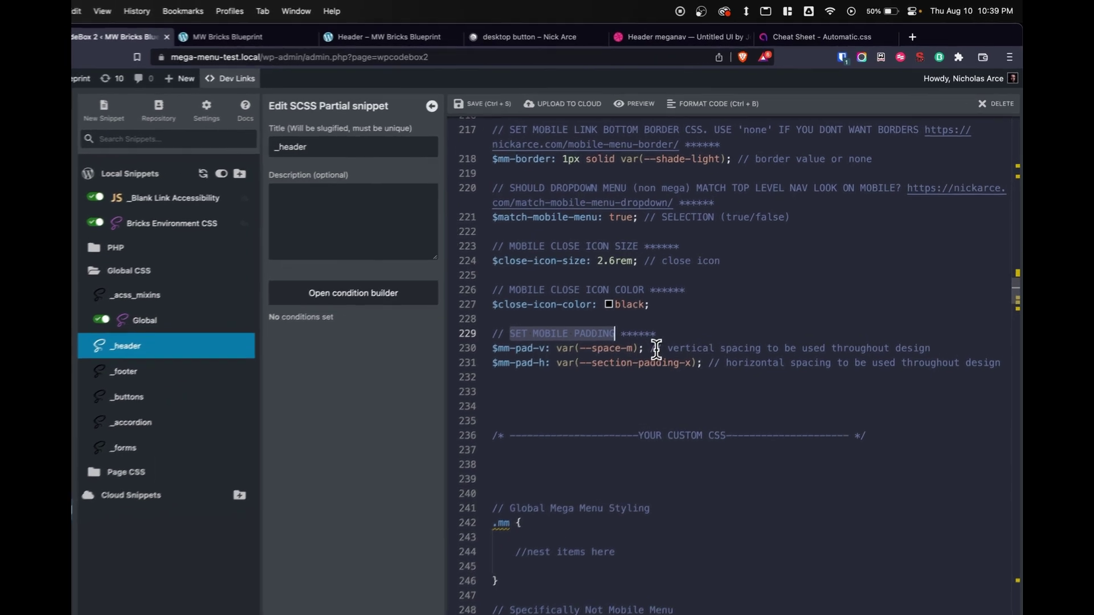
# - Change $mm-pad-v from var(--space-m) to var(--space-xl) and check the taller mobile menu rows
pyautogui.moveTo(695, 317); pyautogui.dragTo(912, 317)
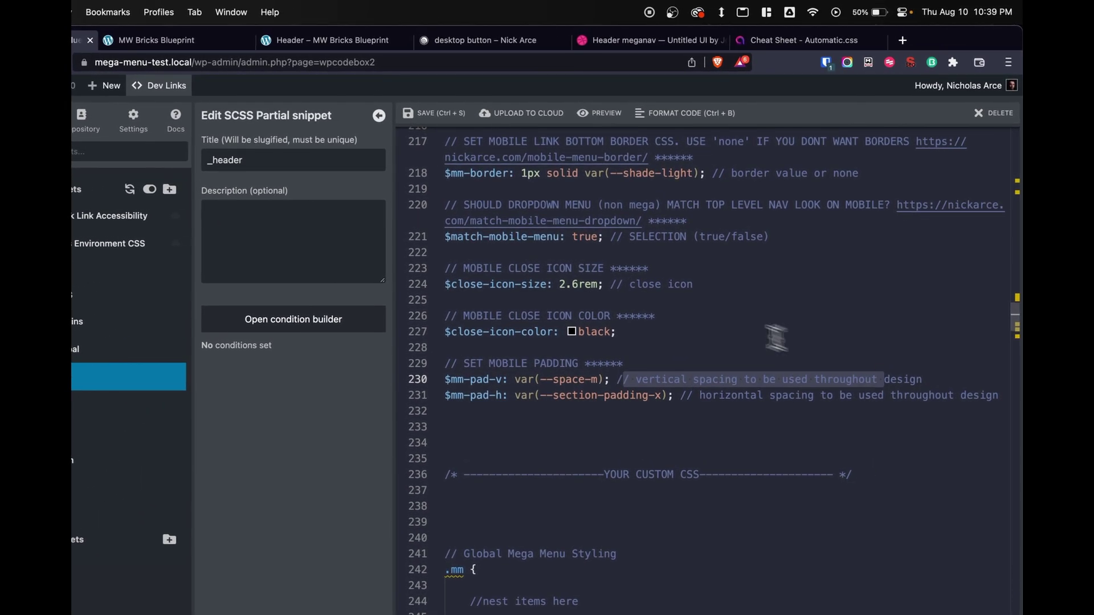
pyautogui.click(156, 40)
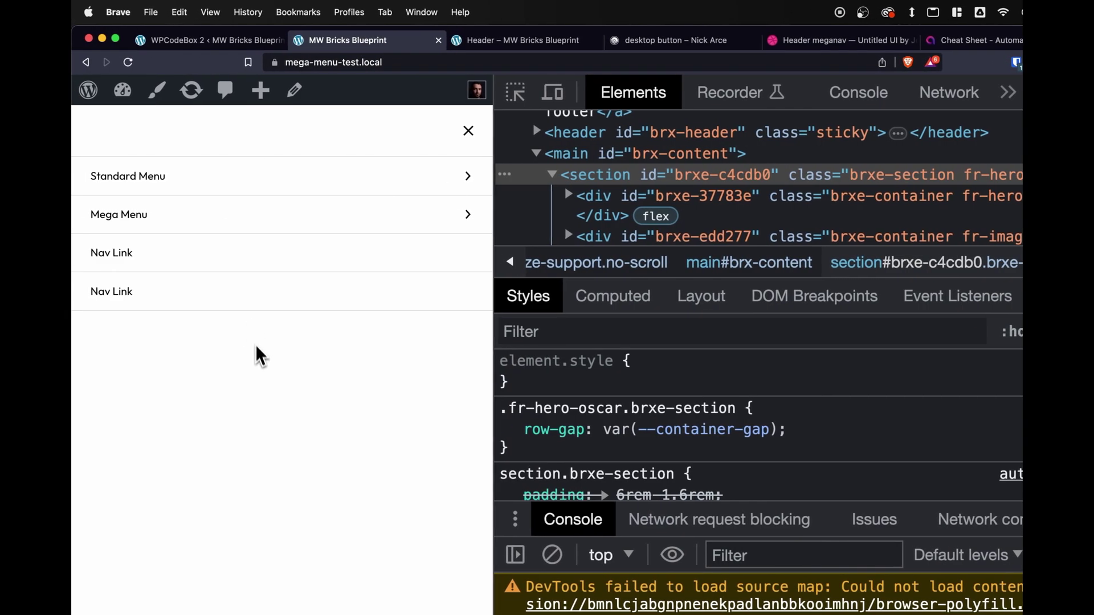
pyautogui.click(208, 40)
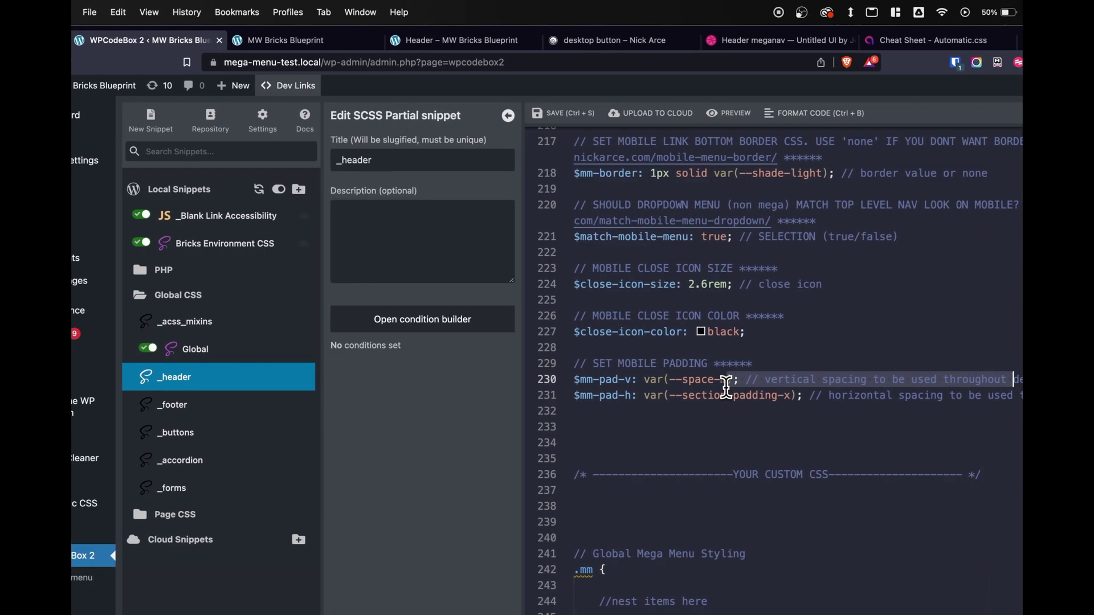
pyautogui.doubleClick(723, 380)
pyautogui.write('xl')
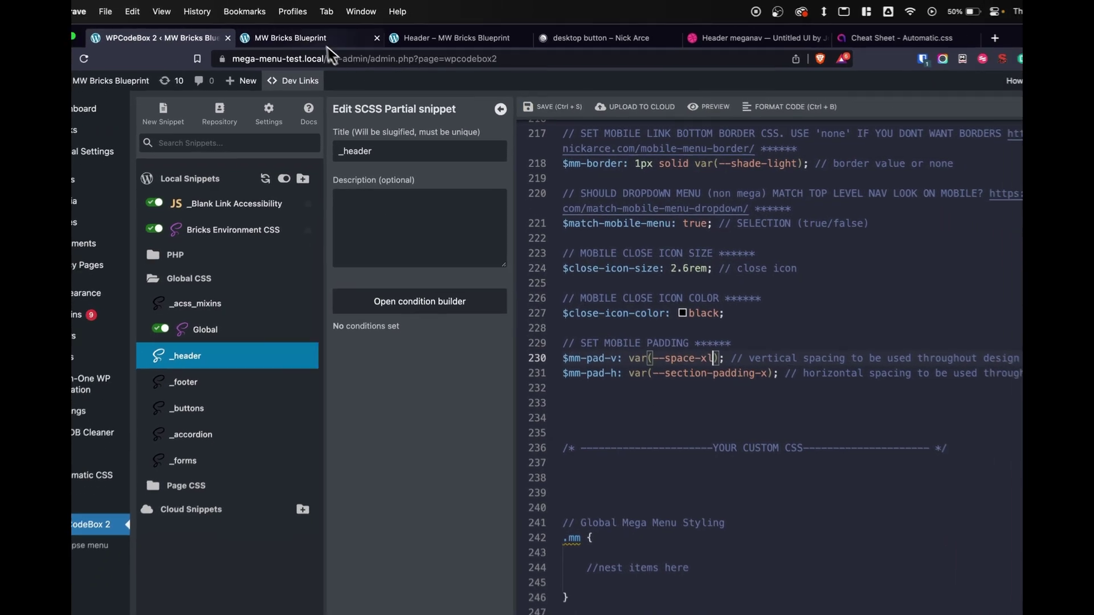
pyautogui.hotkey('ctrl', 'Tab')
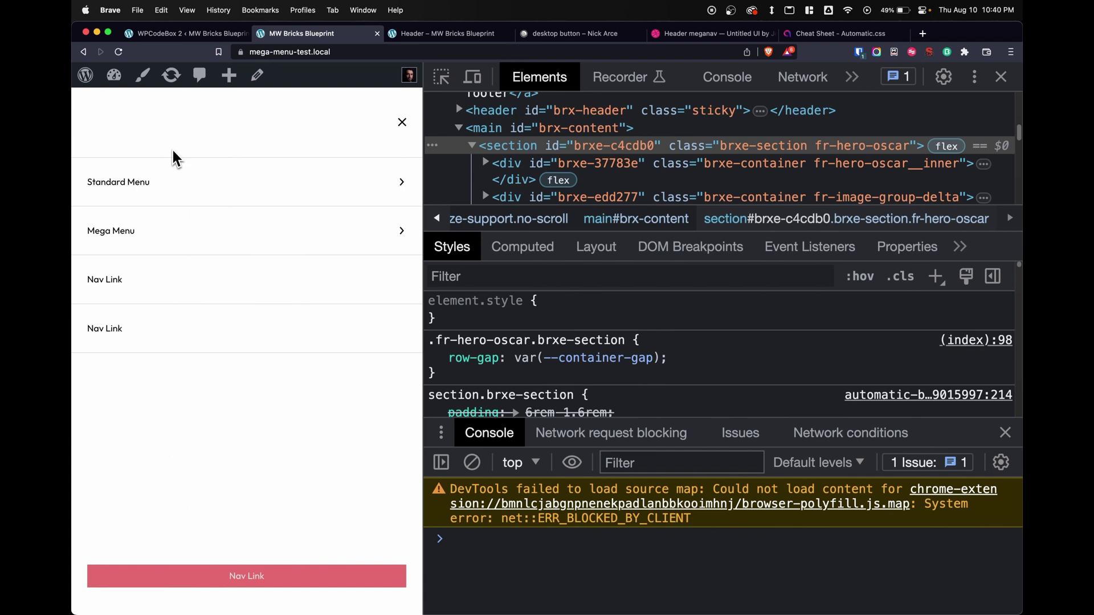
pyautogui.moveTo(204, 610)
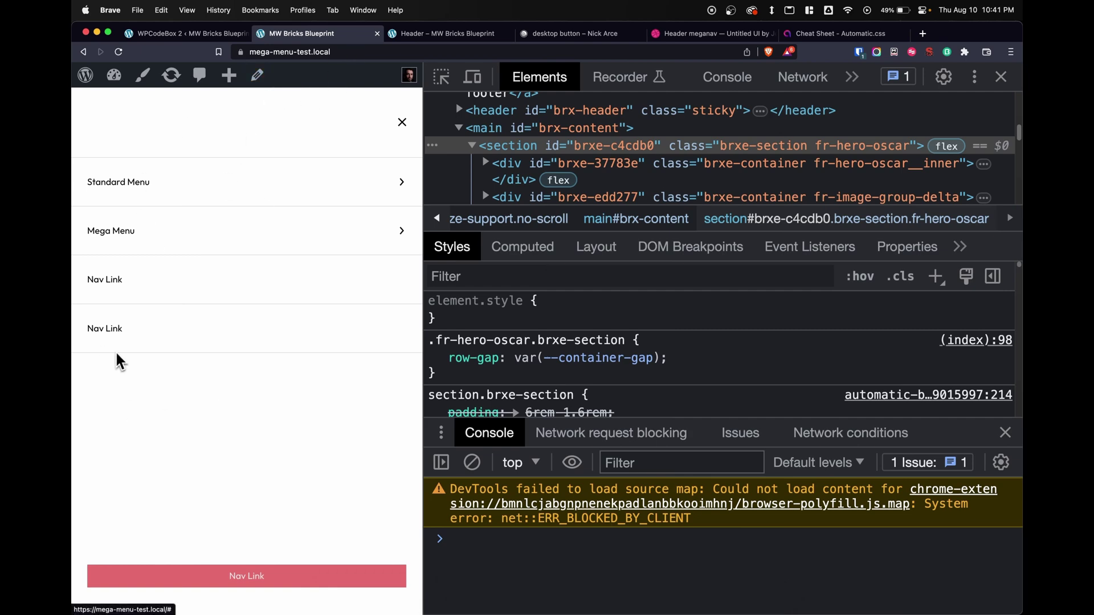
pyautogui.click(188, 33)
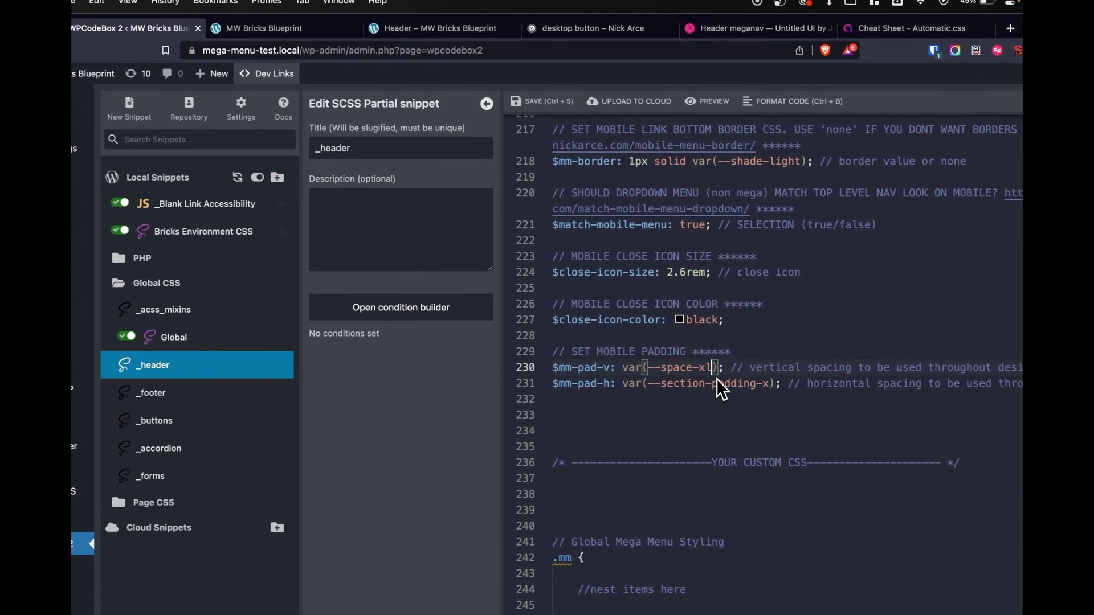
pyautogui.click(227, 28)
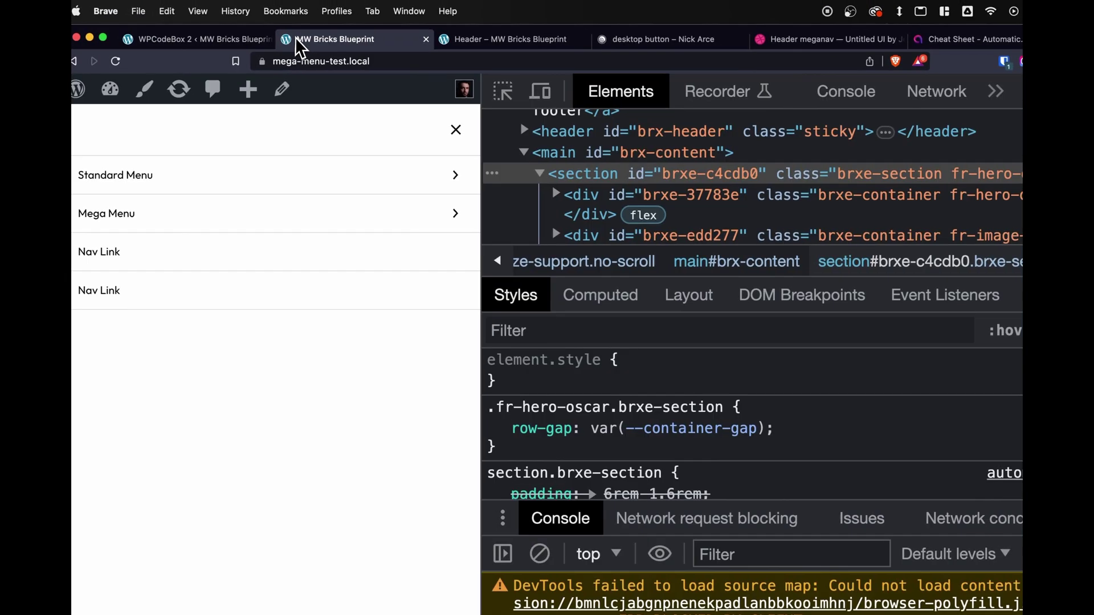
# - Close developer tools and test the desktop Mega Menu dropdown
pyautogui.press('super+alt+i')
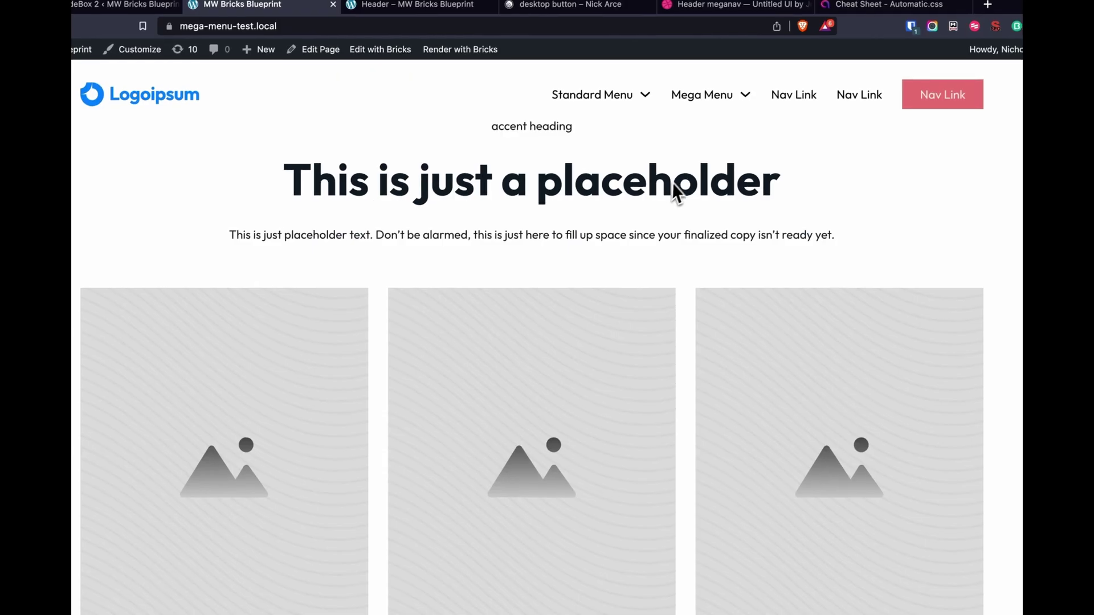
pyautogui.moveTo(823, 147)
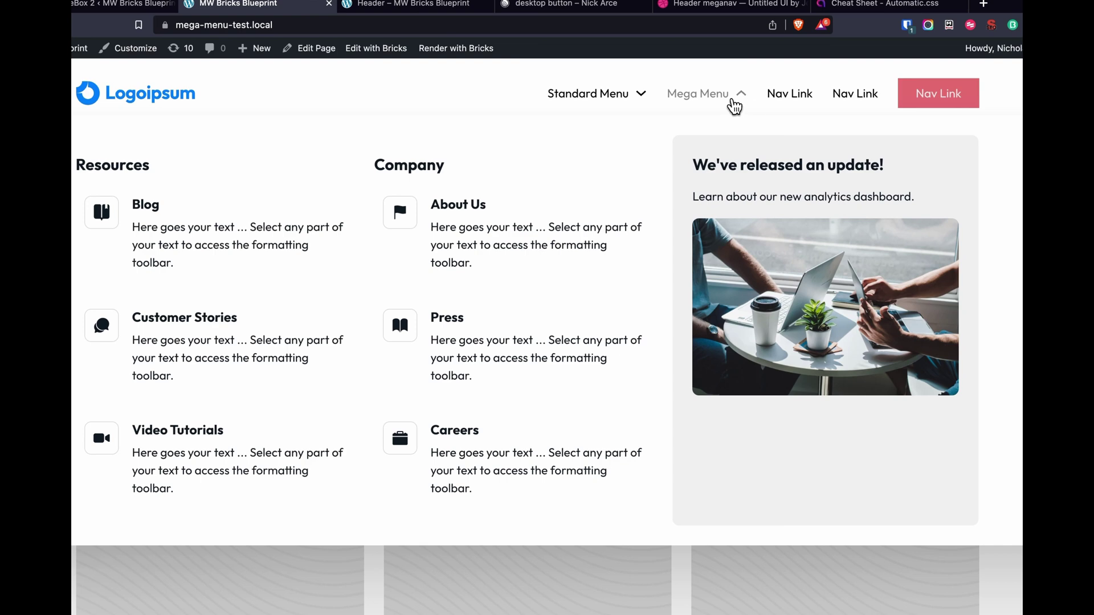
pyautogui.click(734, 100)
pyautogui.click(735, 99)
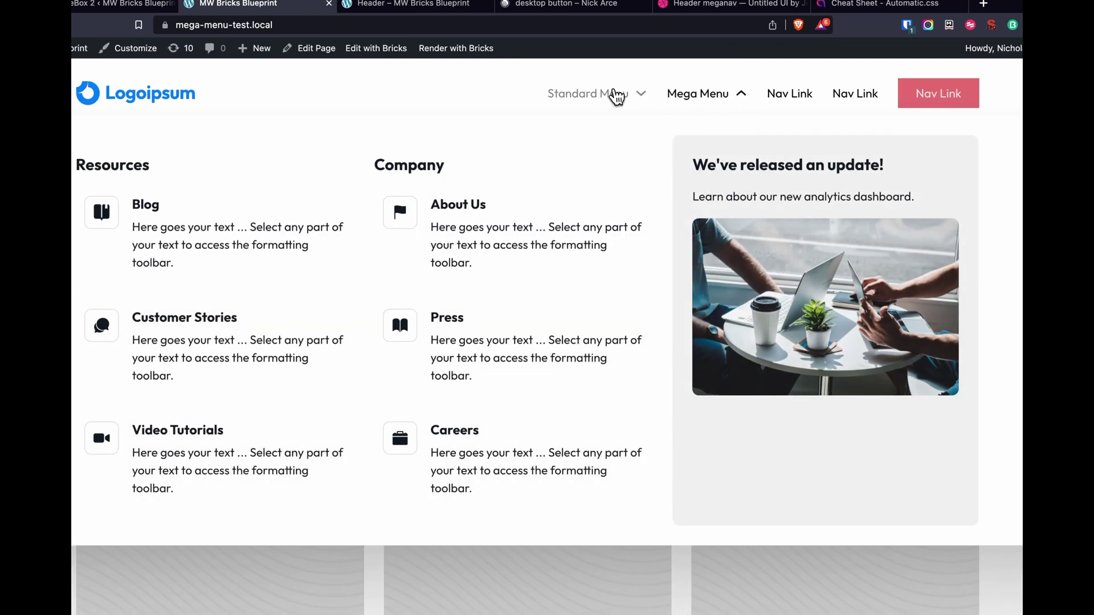
pyautogui.moveTo(653, 109)
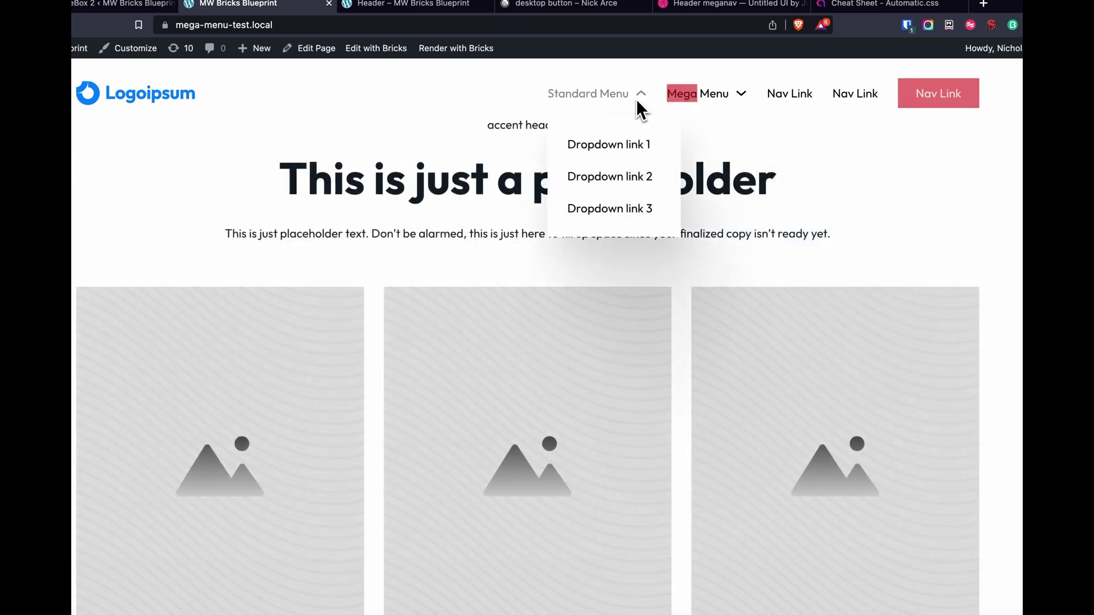
# - Change $active-dropdown-icon-anim from flip to rotate
pyautogui.click(170, 34)
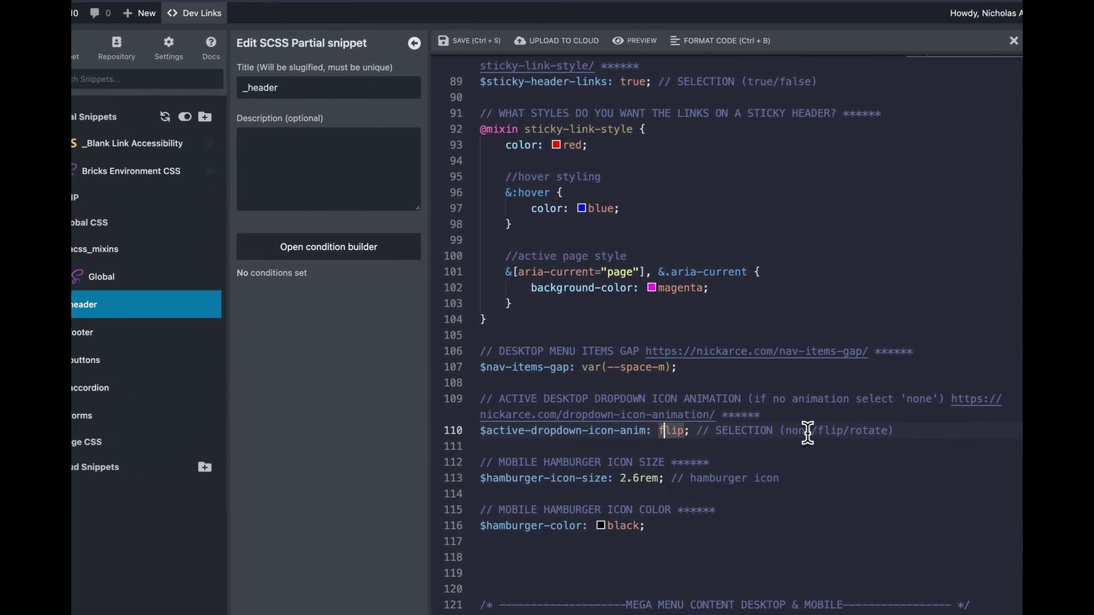
pyautogui.doubleClick(668, 431)
pyautogui.write('rotate')
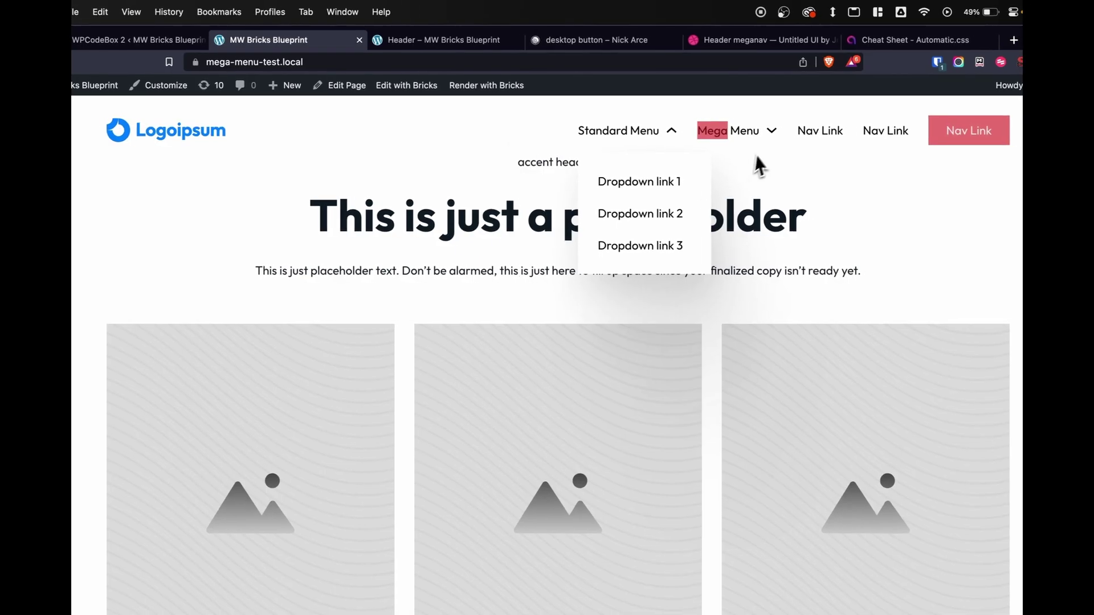
pyautogui.moveTo(744, 147)
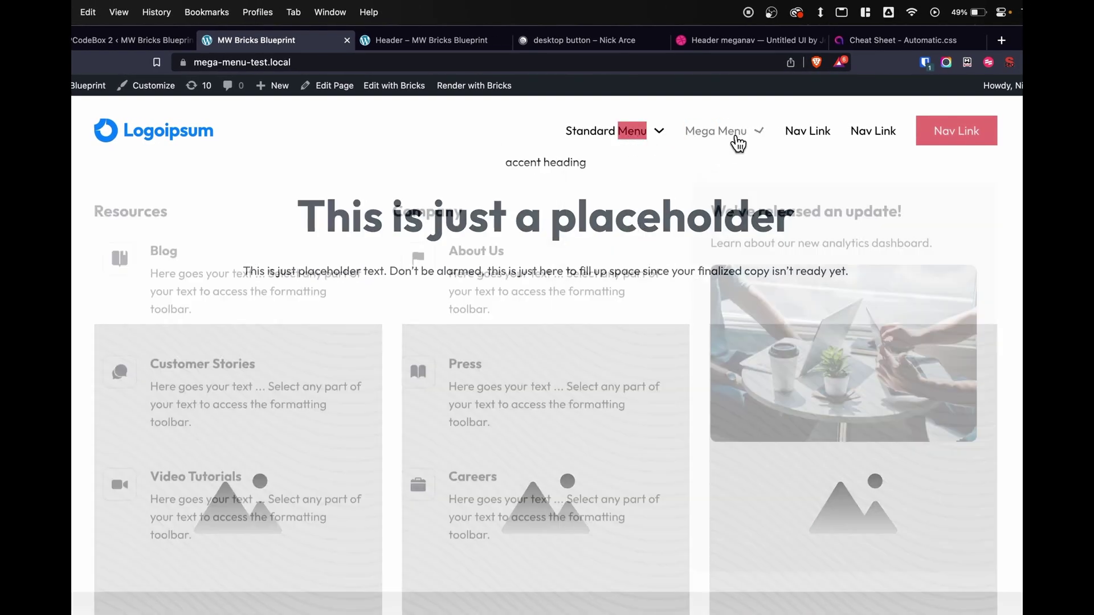
pyautogui.click(131, 40)
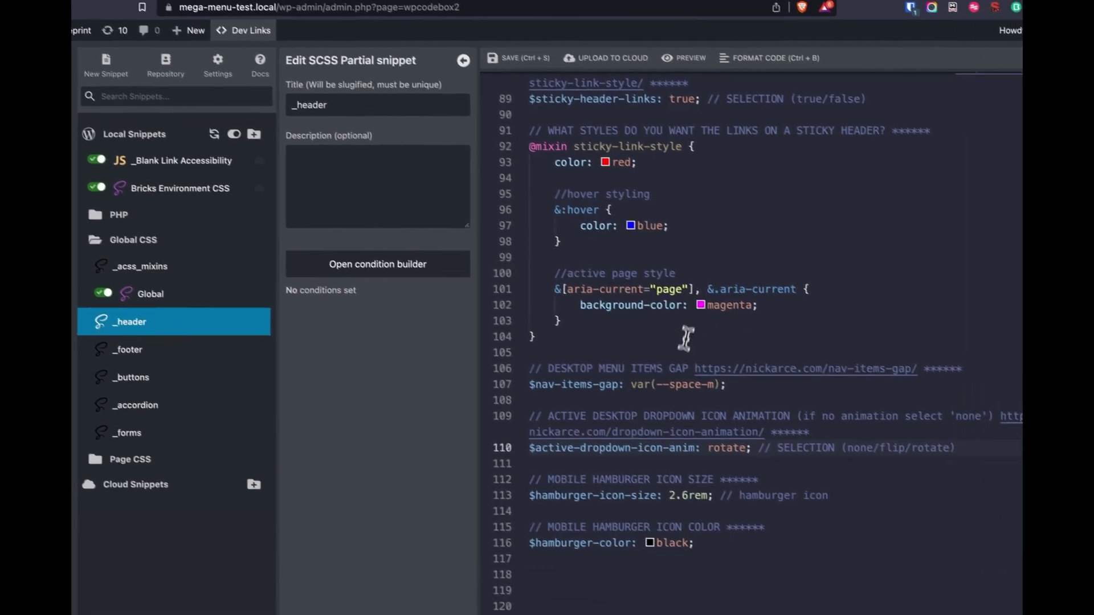